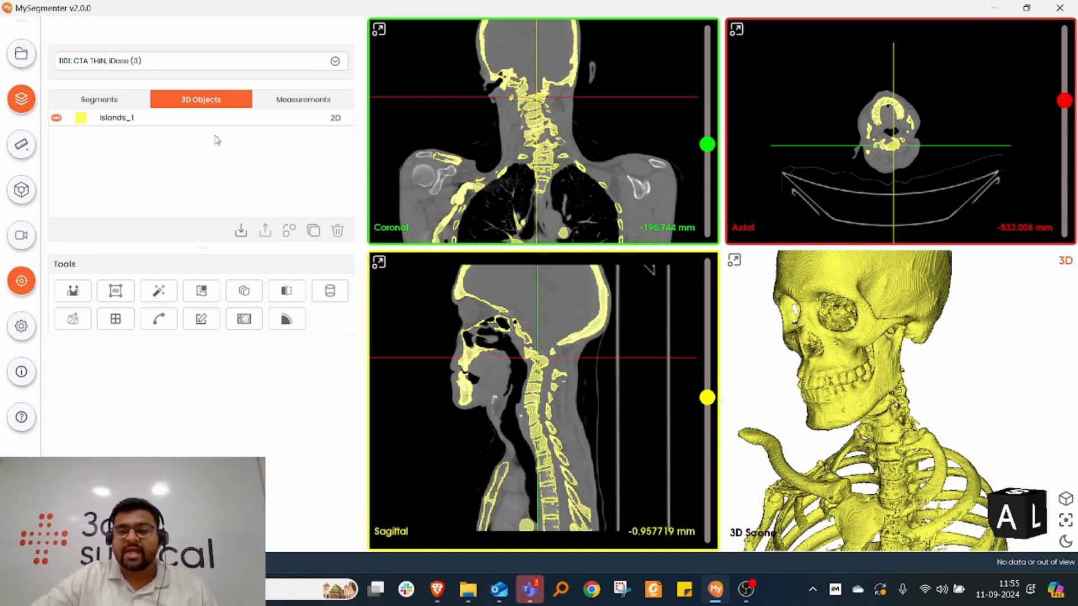
# Step: Hide the Islands_1 segment of the CTA THIN series and return to its 3D object list
pyautogui.click(83, 105)
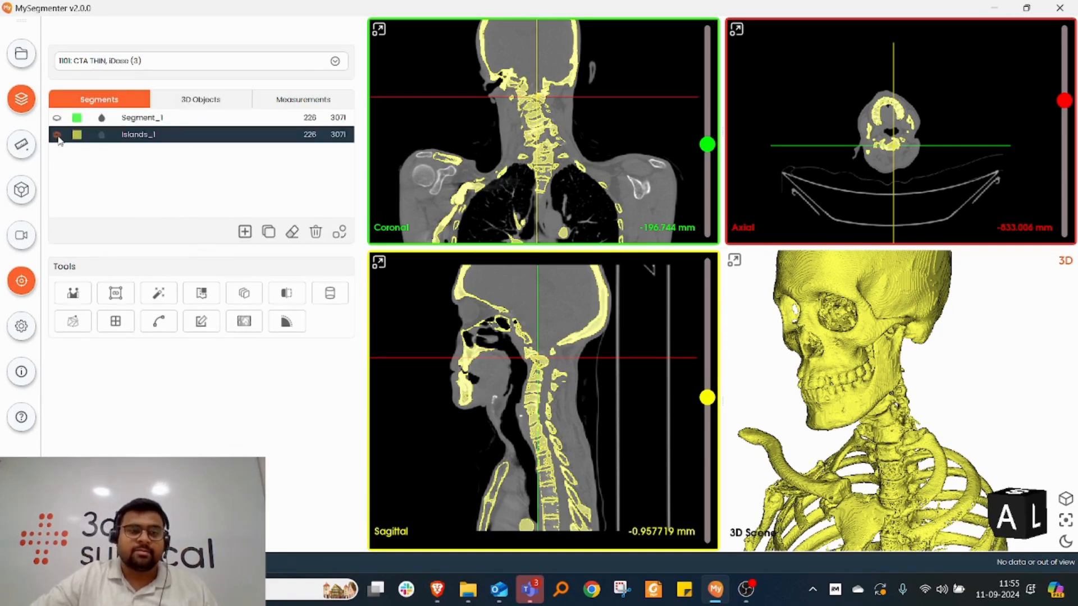
pyautogui.click(57, 135)
pyautogui.click(186, 102)
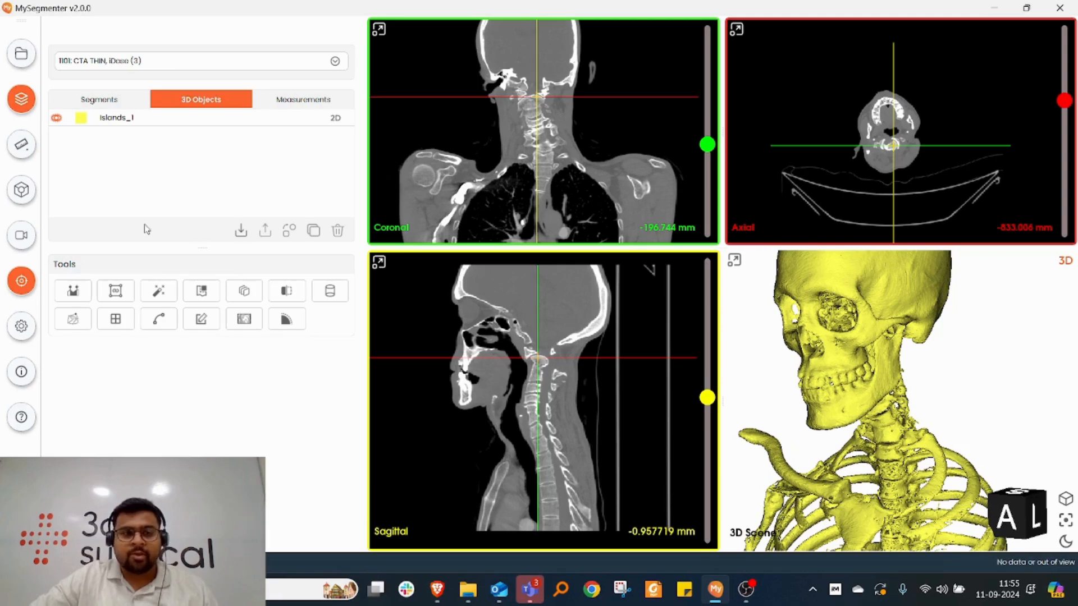
# Step: Examine the yellow Islands_1 bone model in the 3D scene from several angles, close up and as a whole
pyautogui.scroll(3, 926, 391)
pyautogui.scroll(-4, 834, 377)
pyautogui.moveTo(865, 389); pyautogui.dragTo(933, 375)
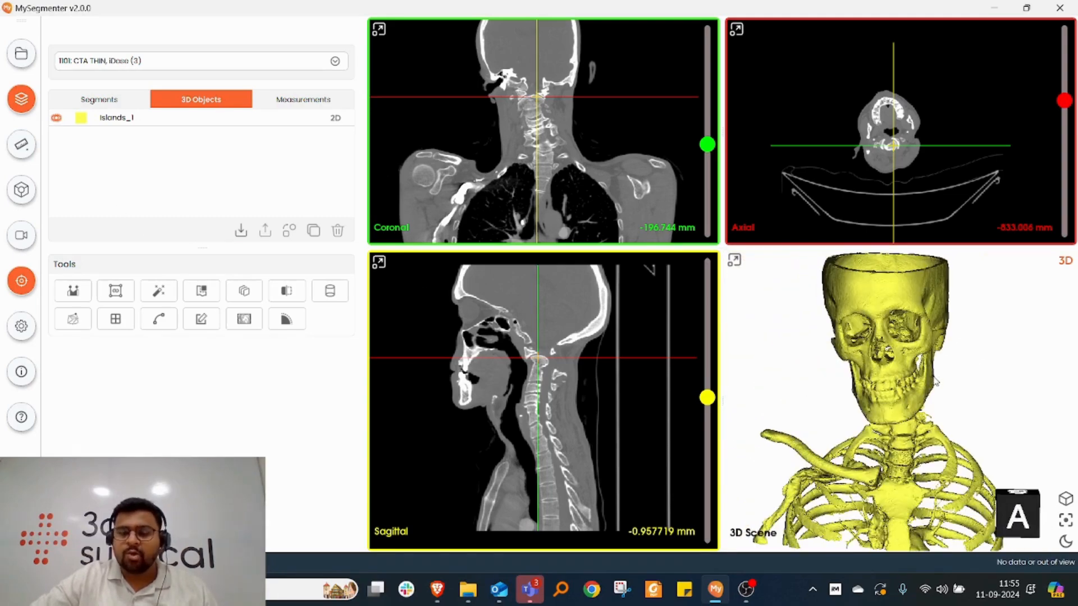
pyautogui.moveTo(927, 381); pyautogui.dragTo(864, 359)
pyautogui.scroll(6, 852, 341)
pyautogui.moveTo(853, 341); pyautogui.dragTo(965, 392, button='middle')
pyautogui.scroll(-3, 965, 392)
pyautogui.scroll(4, 965, 392)
pyautogui.scroll(-10, 958, 388)
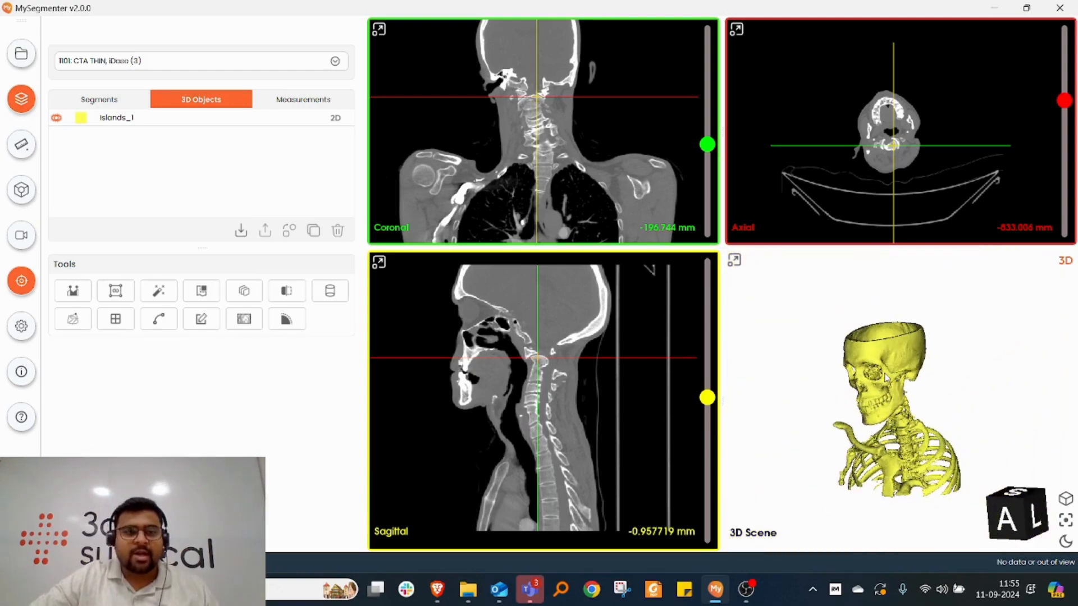
# Step: Switch to the 1201: CECT, iDose (3) series and show its BoneNArteries segment
pyautogui.click(284, 67)
pyautogui.click(267, 83)
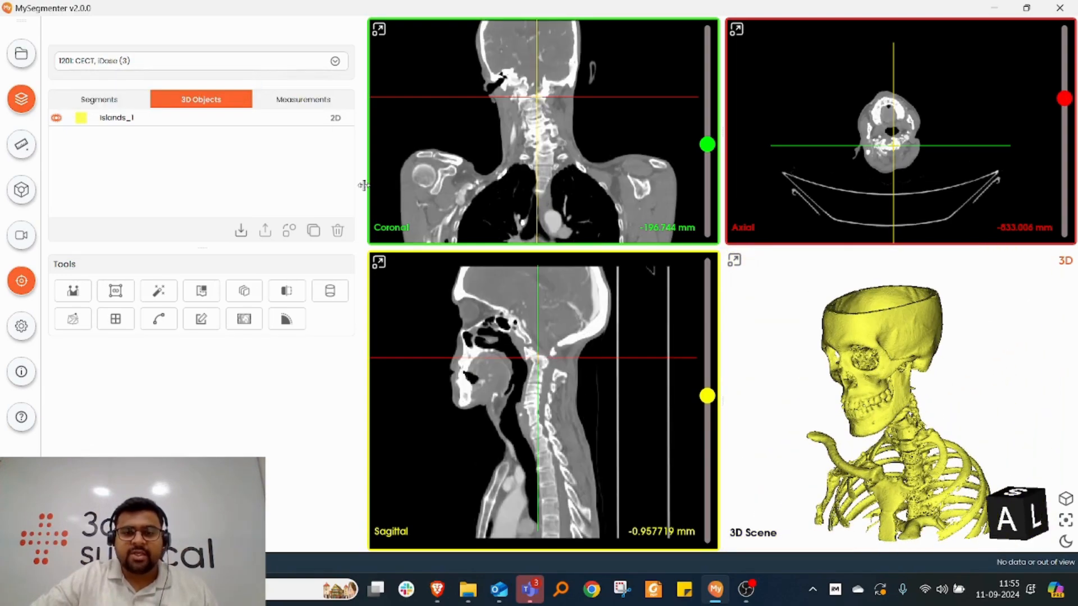
pyautogui.click(105, 101)
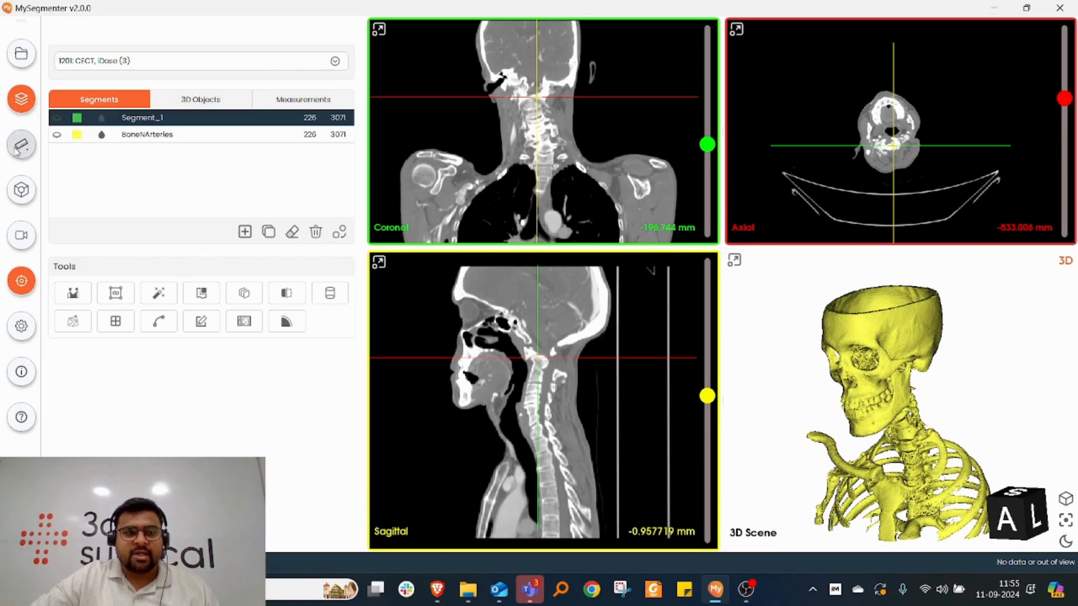
pyautogui.click(57, 135)
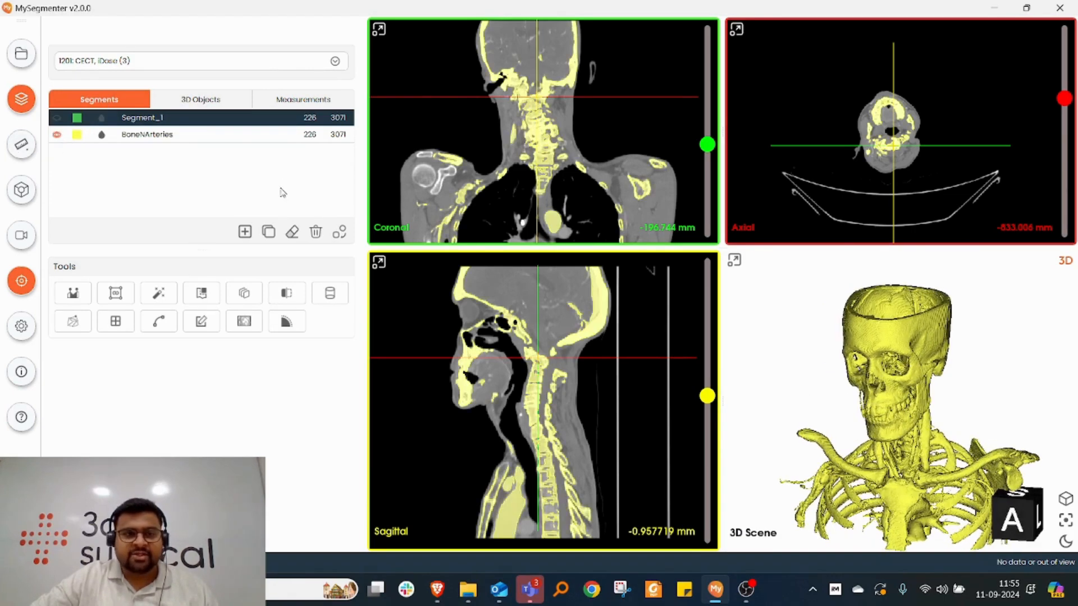
# Step: Change the color of the Islands_1 3D object to blue
pyautogui.click(202, 101)
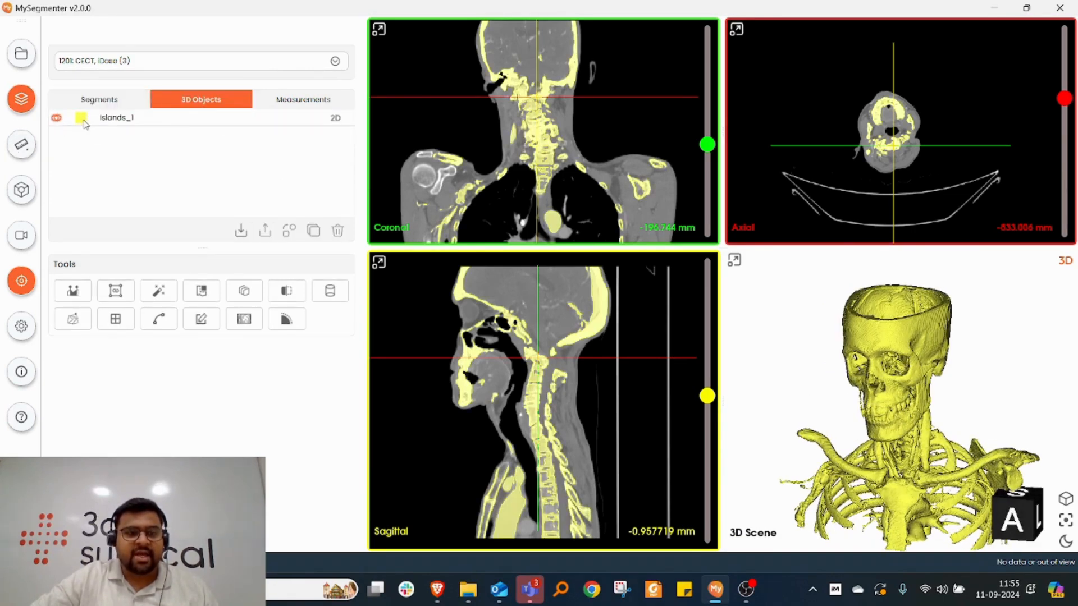
pyautogui.click(82, 119)
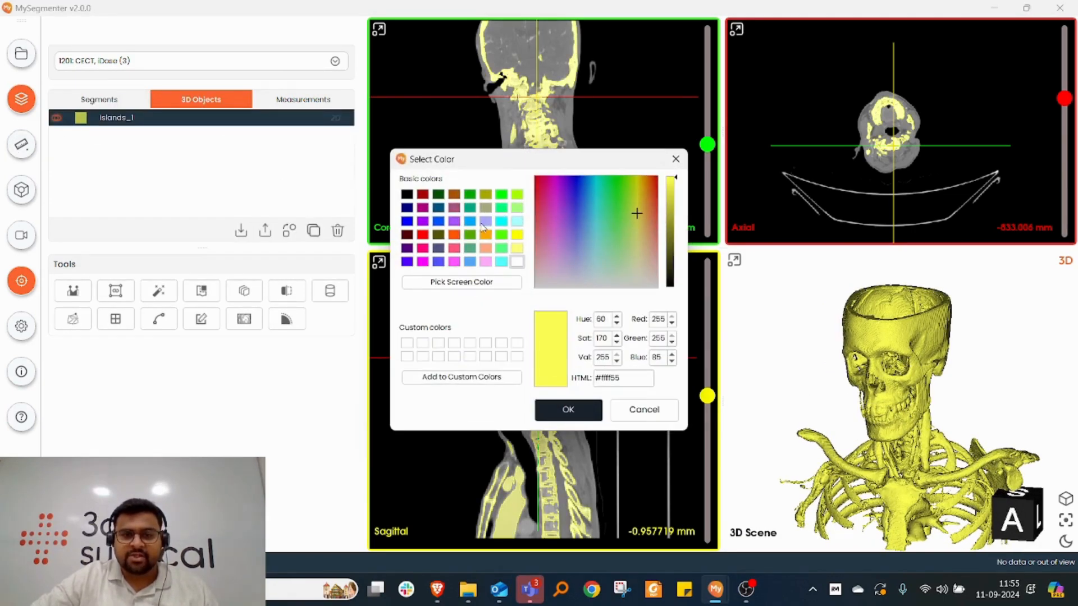
pyautogui.click(470, 221)
pyautogui.click(570, 409)
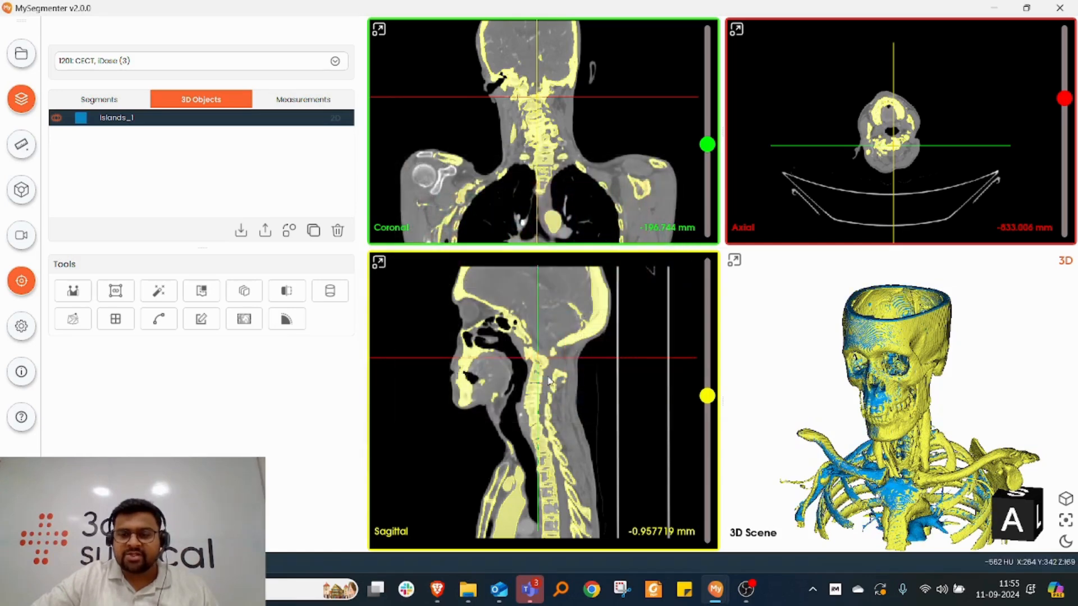
# Step: Hide the BoneNArteries segment and display the 2D contours of the Islands_1 3D object on the slice views
pyautogui.click(102, 103)
pyautogui.click(56, 136)
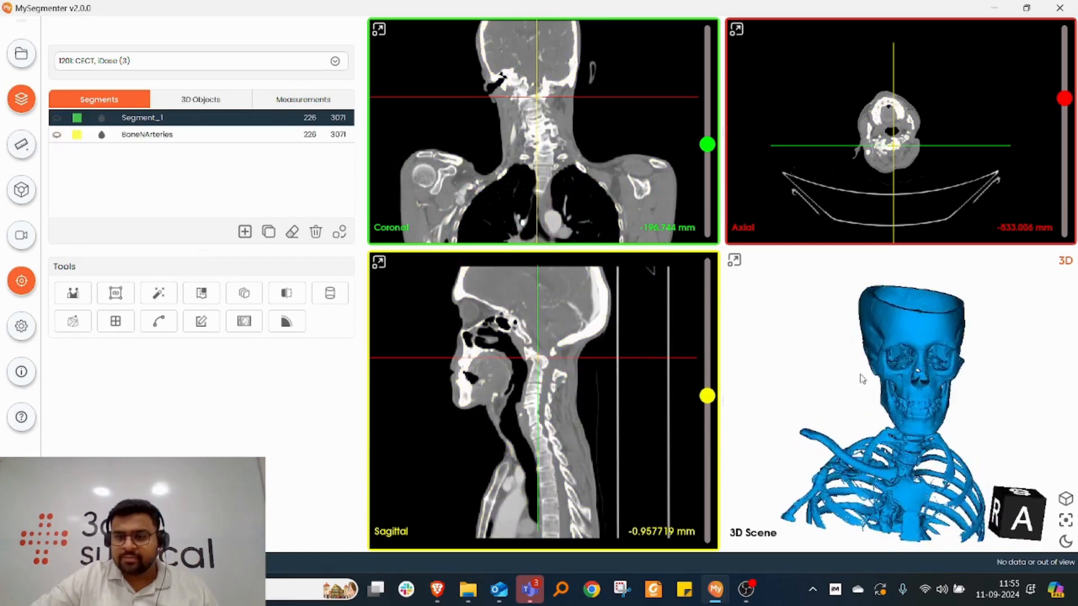
pyautogui.click(223, 100)
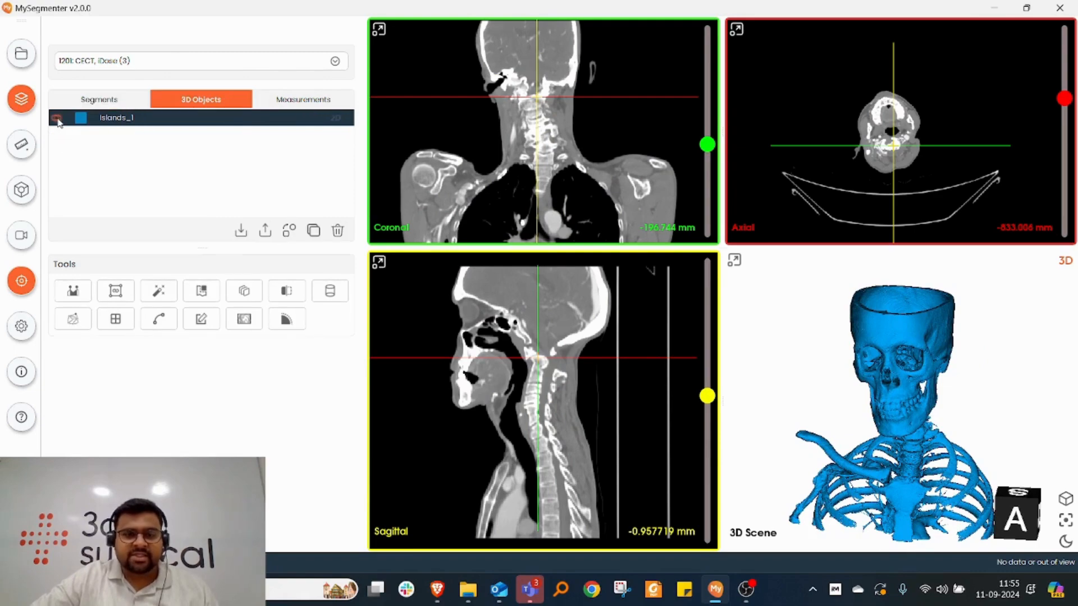
pyautogui.click(335, 118)
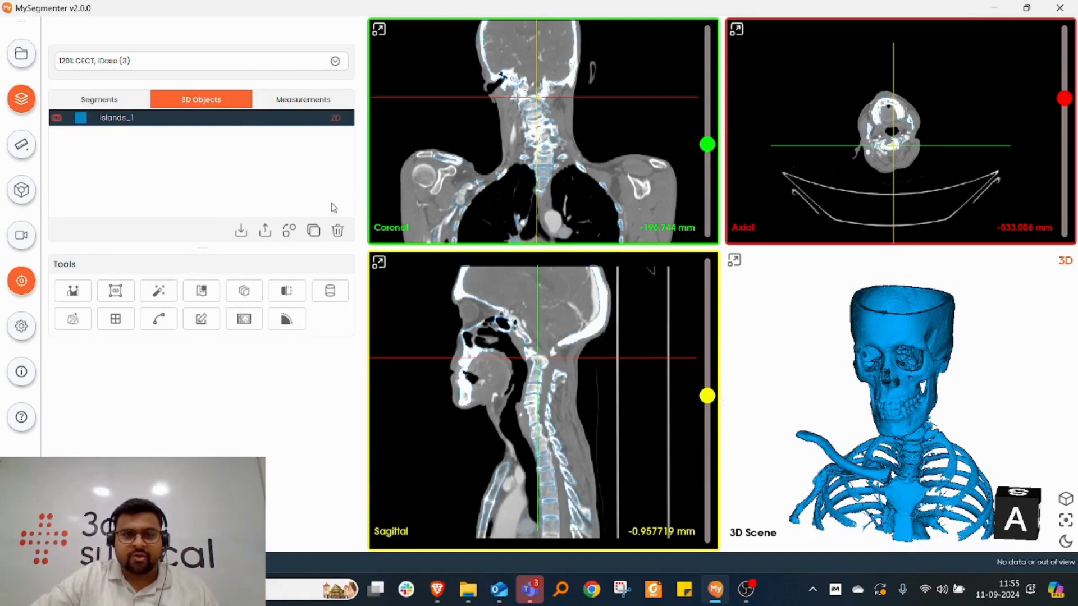
# Step: Examine how the Islands_1 contours fit the skull and spine bone in the sagittal slices of the CECT scan
pyautogui.scroll(2, 617, 313)
pyautogui.scroll(3, 617, 312)
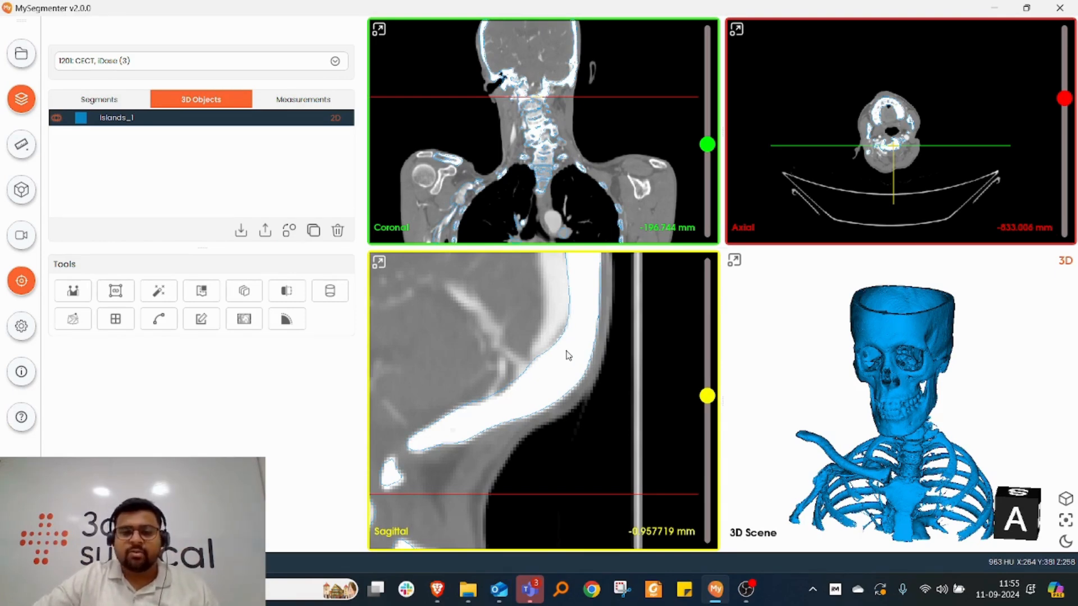
pyautogui.scroll(-1, 568, 355)
pyautogui.scroll(-5, 567, 355)
pyautogui.scroll(10, 566, 355)
pyautogui.keyDown('ctrl'); pyautogui.scroll(-10, 566, 355); pyautogui.keyUp('ctrl')
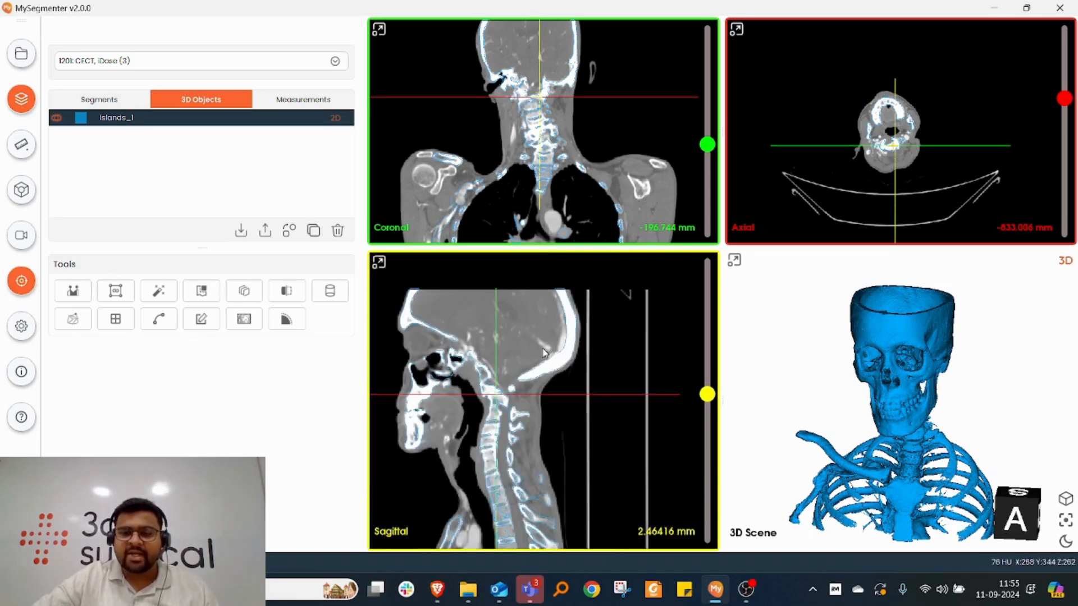
pyautogui.click(577, 350)
pyautogui.keyDown('ctrl'); pyautogui.scroll(3, 576, 348); pyautogui.keyUp('ctrl')
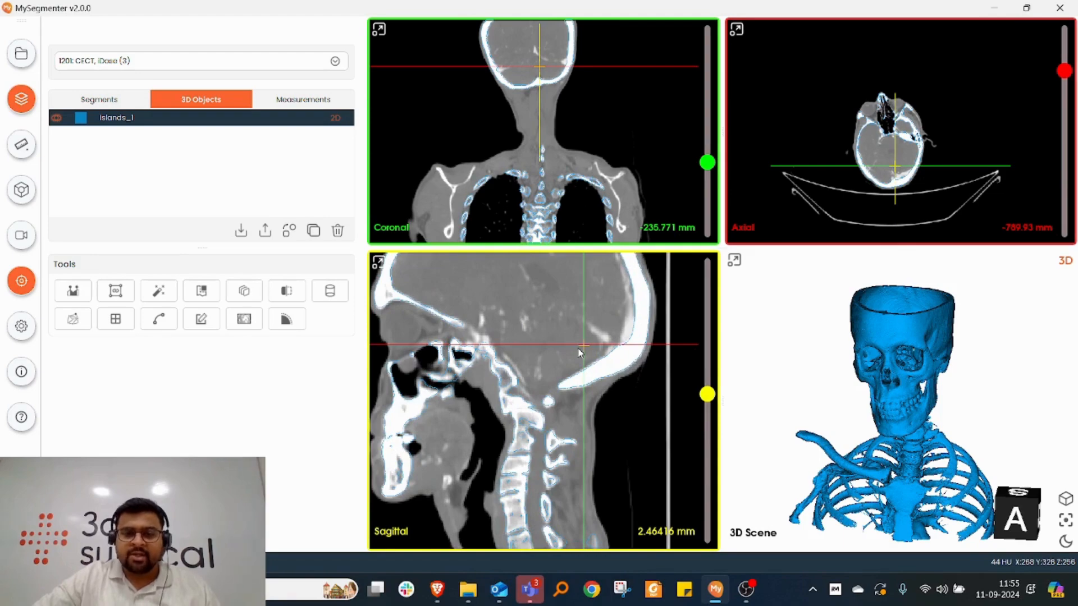
pyautogui.keyDown('ctrl'); pyautogui.scroll(2, 578, 352); pyautogui.keyUp('ctrl')
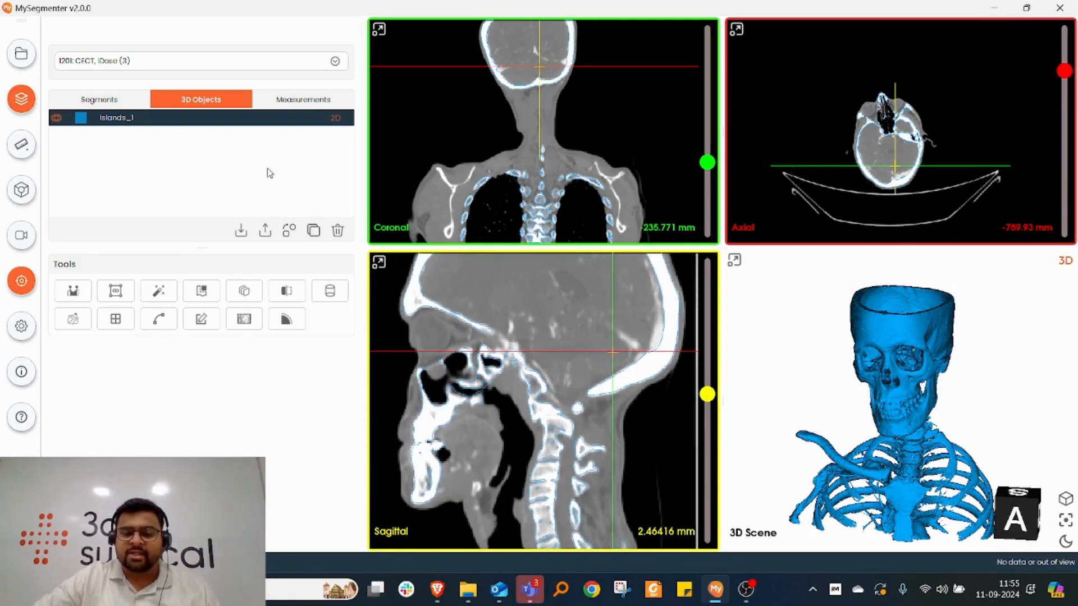
# Step: Show the BoneNArteries segment over the blue Islands_1 model and compare the two around the skull, neck and ribs in 3D
pyautogui.click(84, 104)
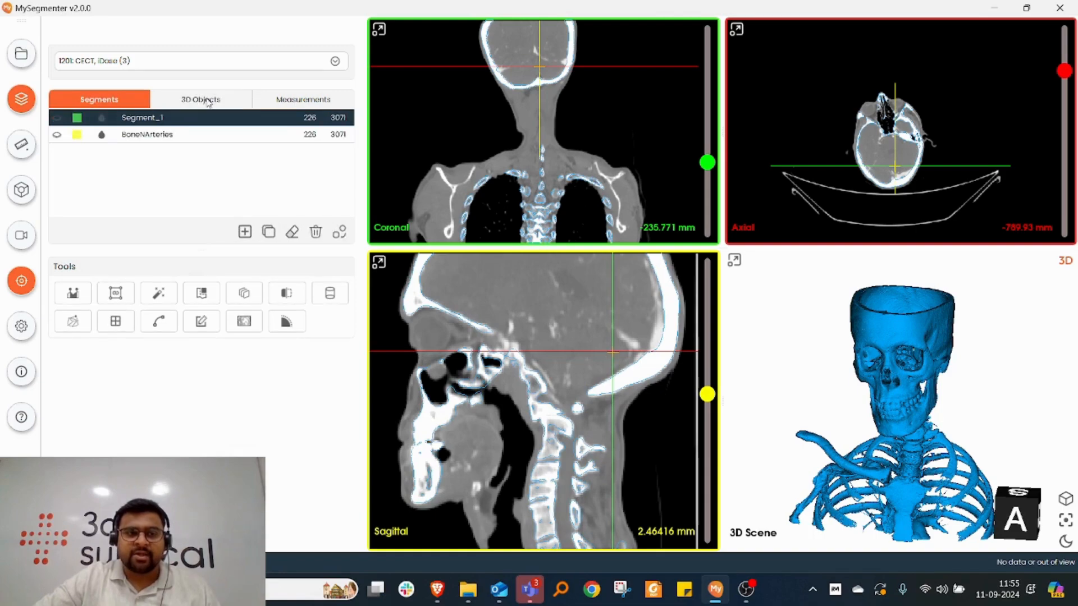
pyautogui.click(57, 136)
pyautogui.moveTo(1061, 444); pyautogui.dragTo(1059, 414)
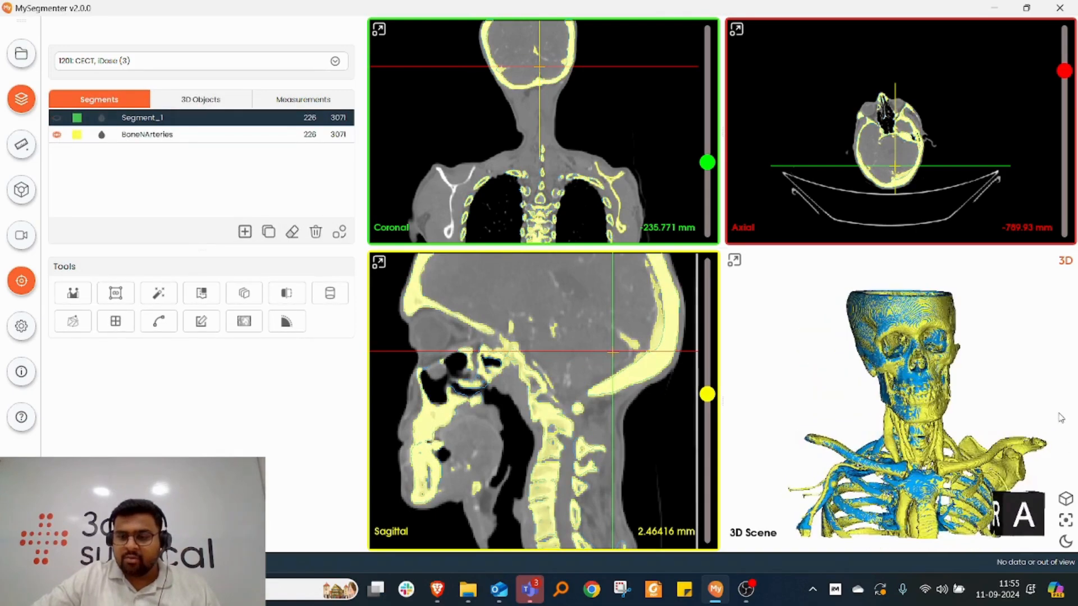
pyautogui.scroll(3, 975, 448)
pyautogui.moveTo(915, 456); pyautogui.dragTo(782, 456)
pyautogui.moveTo(924, 432)
pyautogui.mouseDown()
pyautogui.moveTo(814, 439)
pyautogui.moveTo(943, 430)
pyautogui.mouseUp()
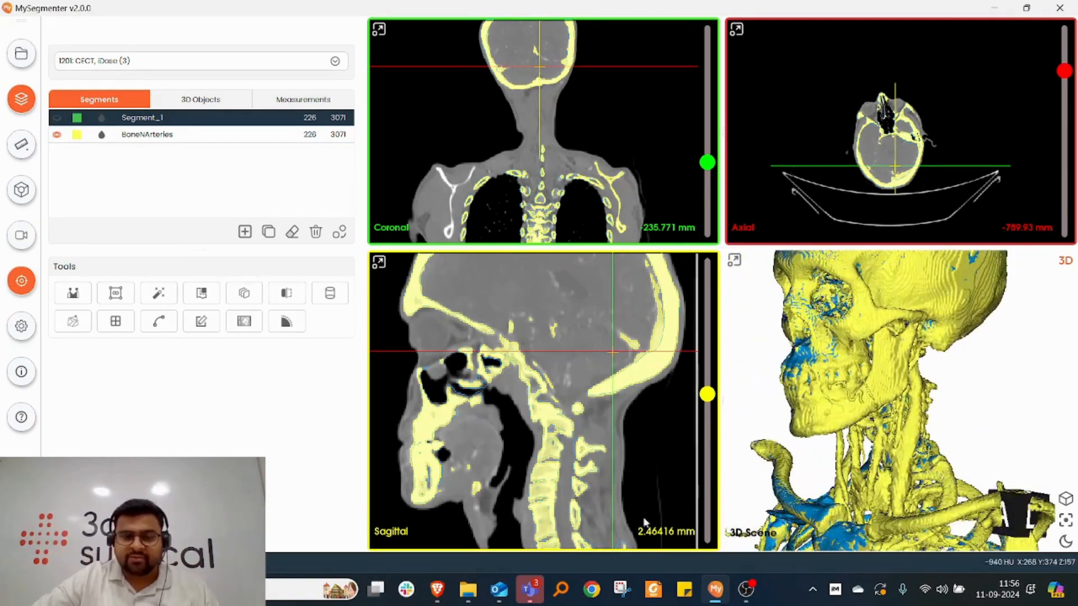
pyautogui.scroll(-3, 794, 403)
pyautogui.moveTo(786, 401); pyautogui.dragTo(834, 380)
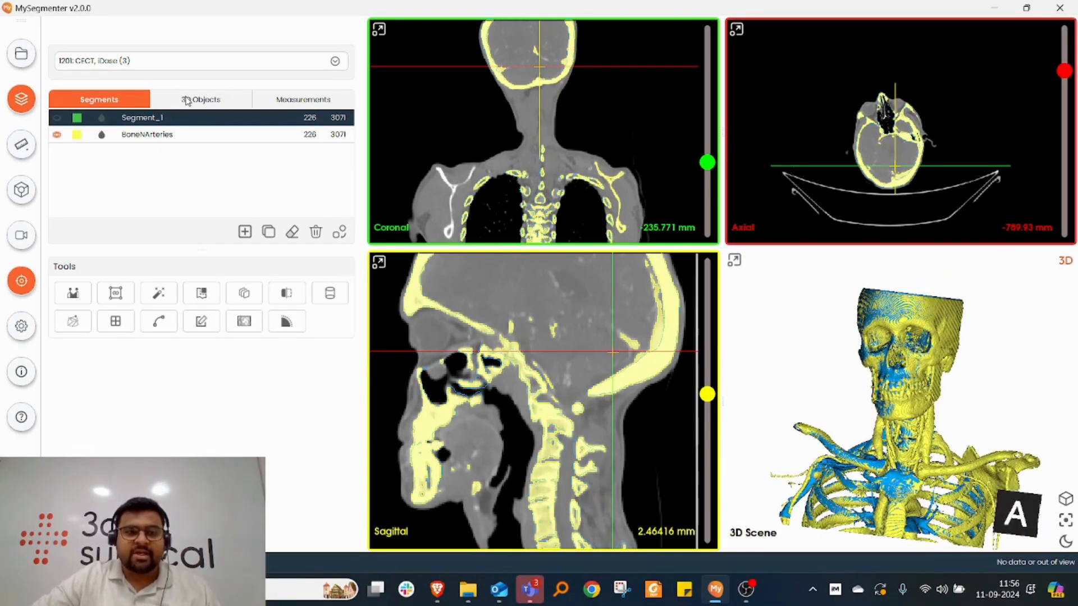
pyautogui.moveTo(946, 398); pyautogui.dragTo(945, 417)
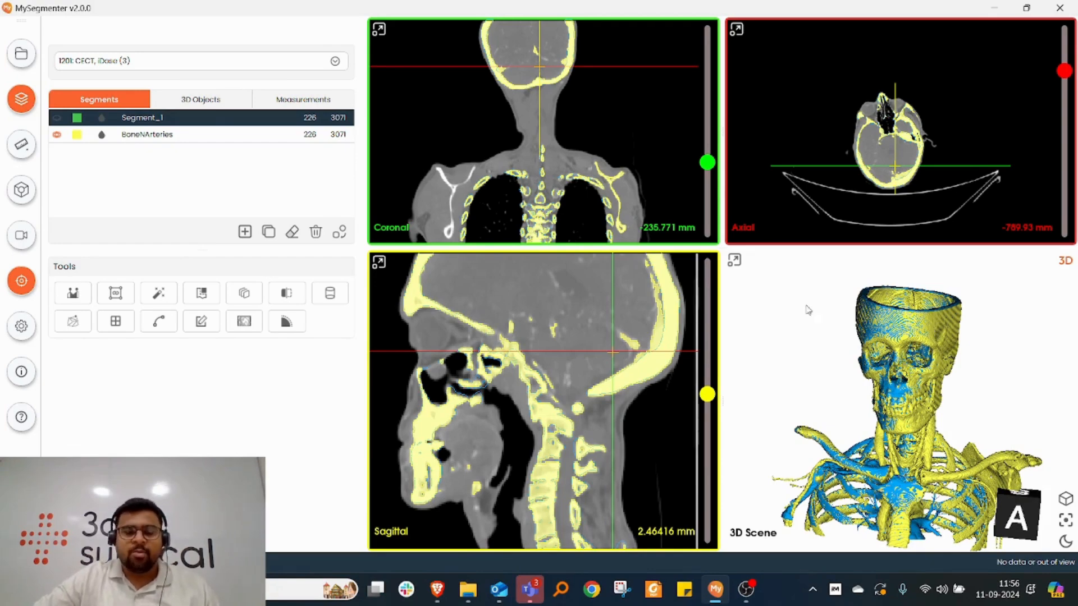
# Step: Hide the BoneNArteries segment so only the blue bone model is displayed
pyautogui.click(210, 104)
pyautogui.click(102, 107)
pyautogui.click(56, 134)
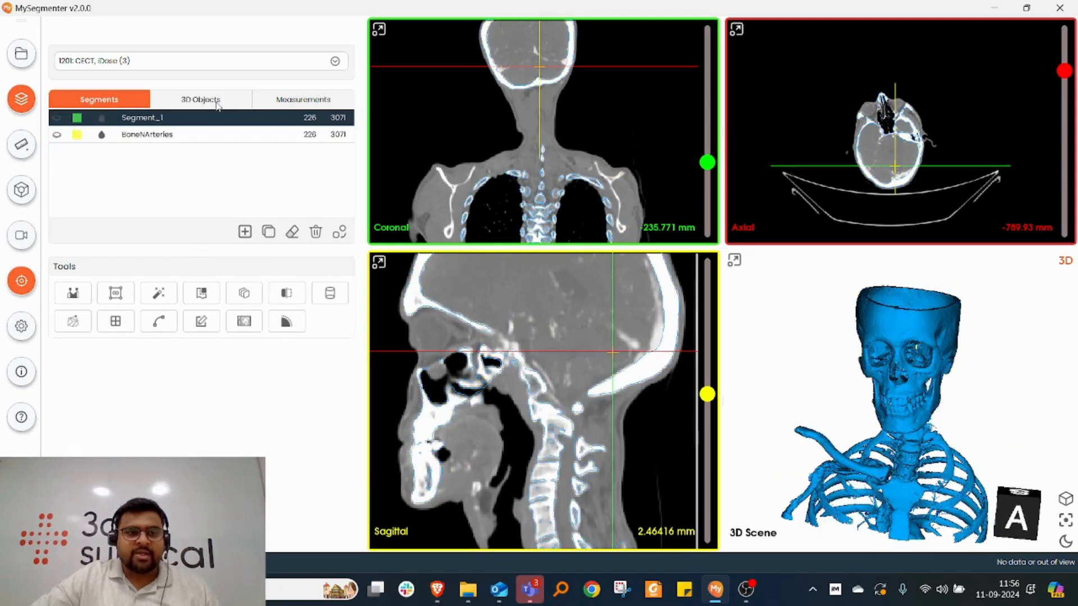
# Step: Convert the Islands_1 3D object into a segment of the CECT series and display the segment list
pyautogui.click(201, 100)
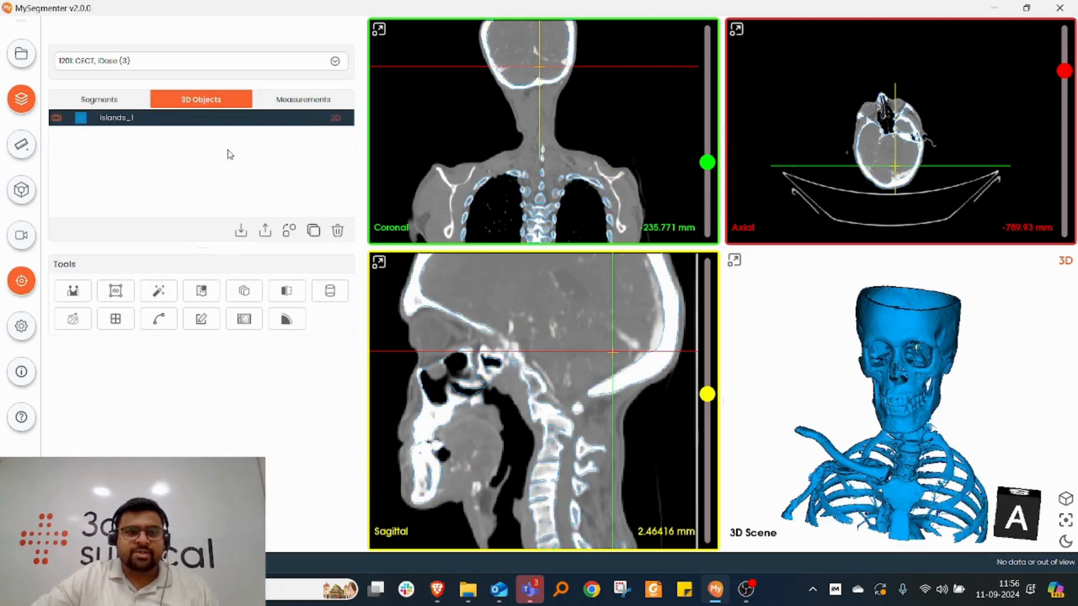
pyautogui.click(288, 232)
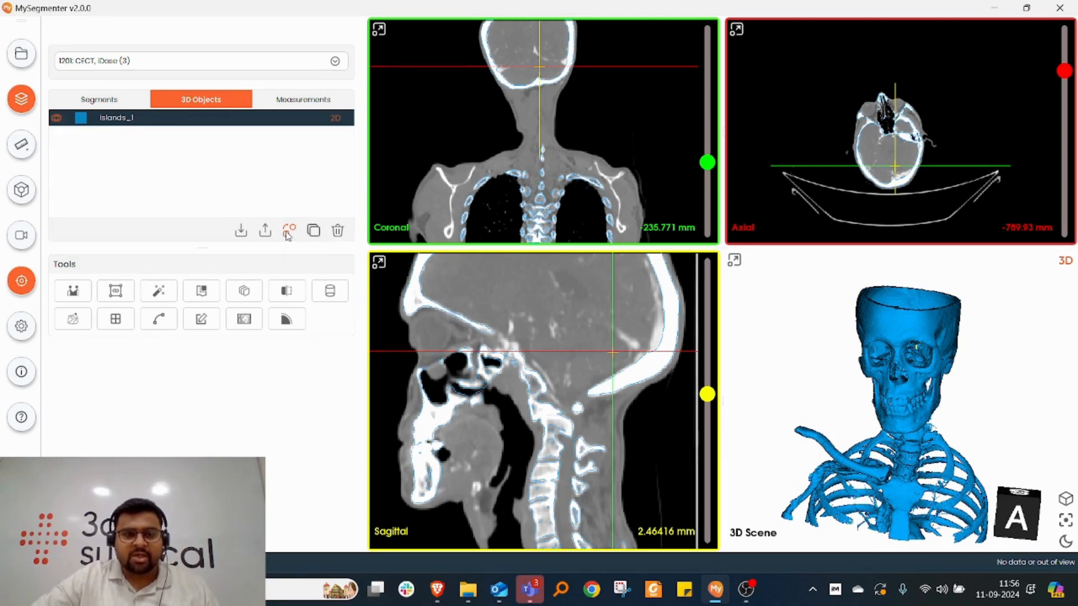
pyautogui.click(644, 330)
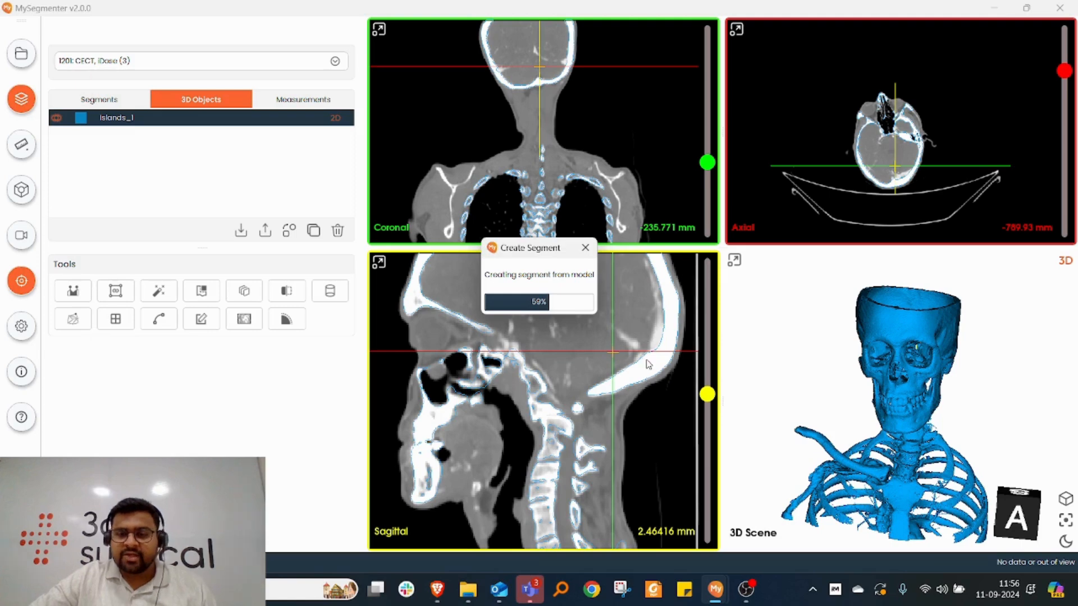
pyautogui.click(211, 99)
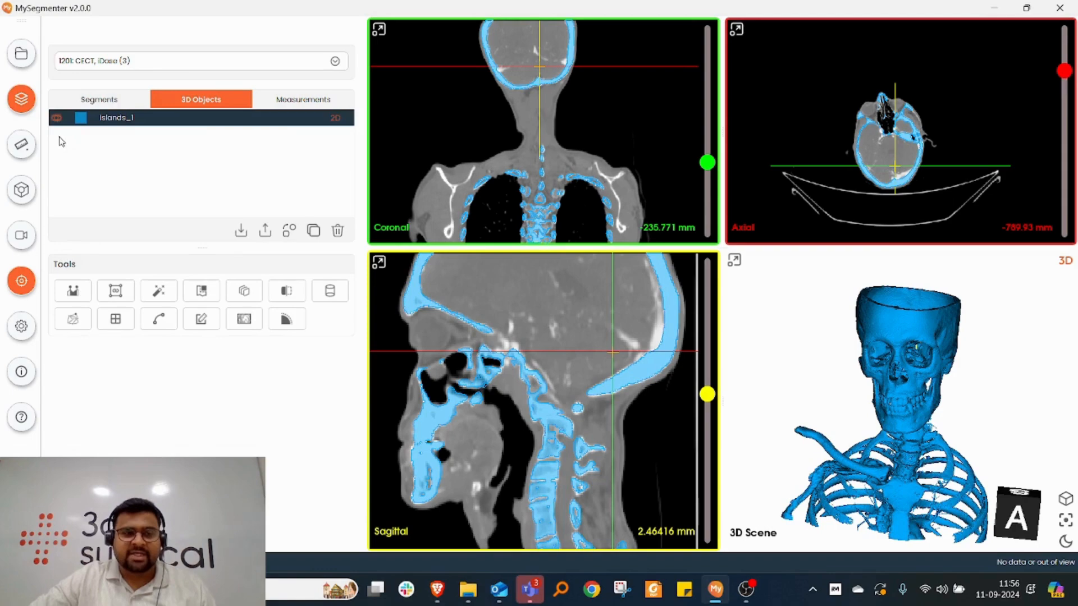
pyautogui.click(119, 105)
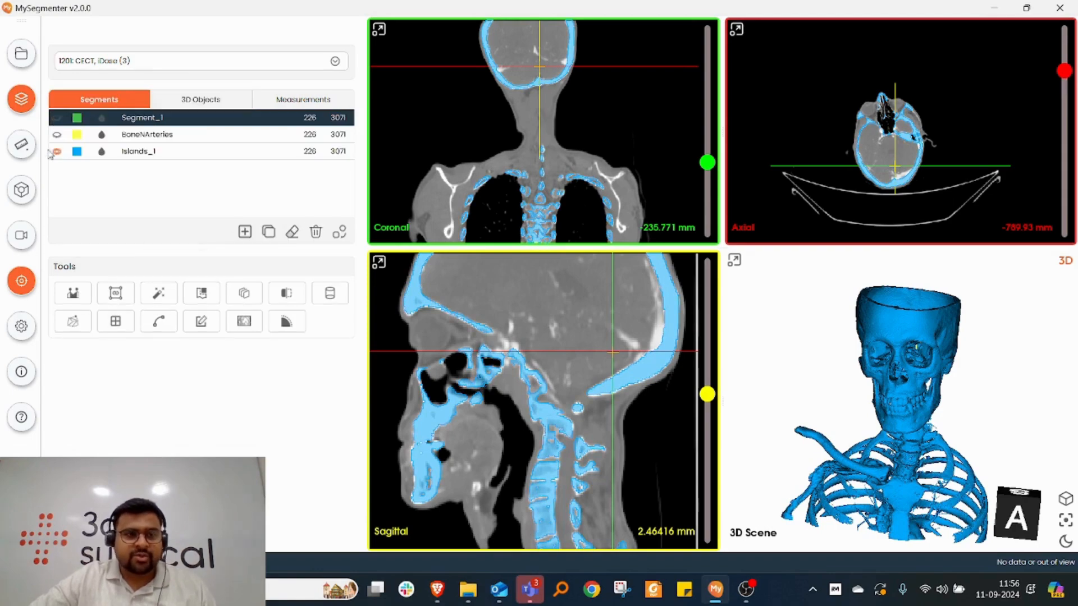
# Step: Show BoneNArteries together with the Islands_1 segment and compare them in the 3D scene
pyautogui.scroll(5, 967, 436)
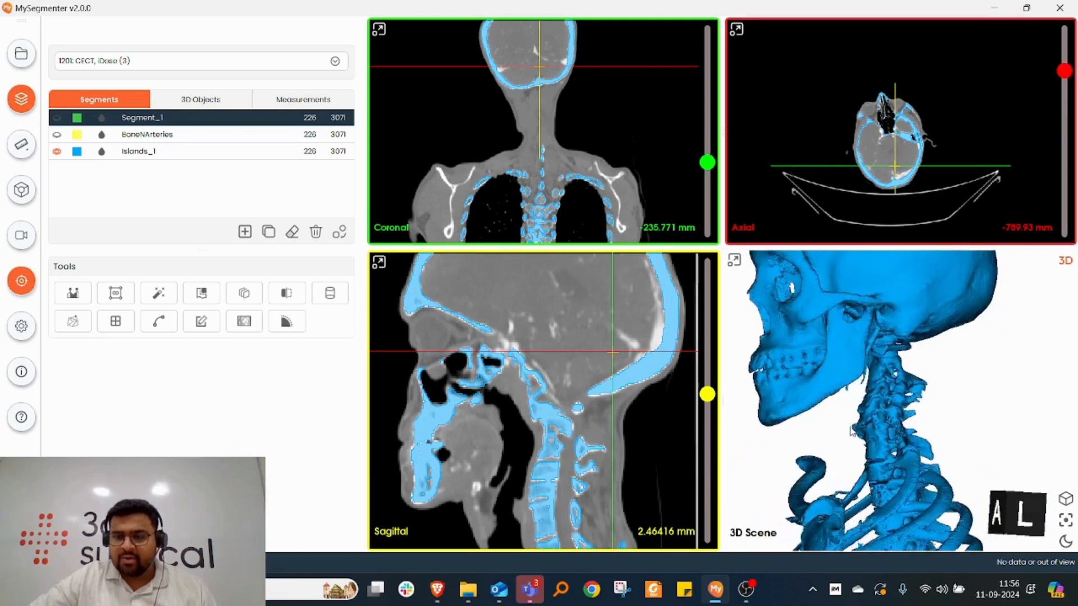
pyautogui.click(57, 136)
pyautogui.moveTo(855, 379); pyautogui.dragTo(969, 385)
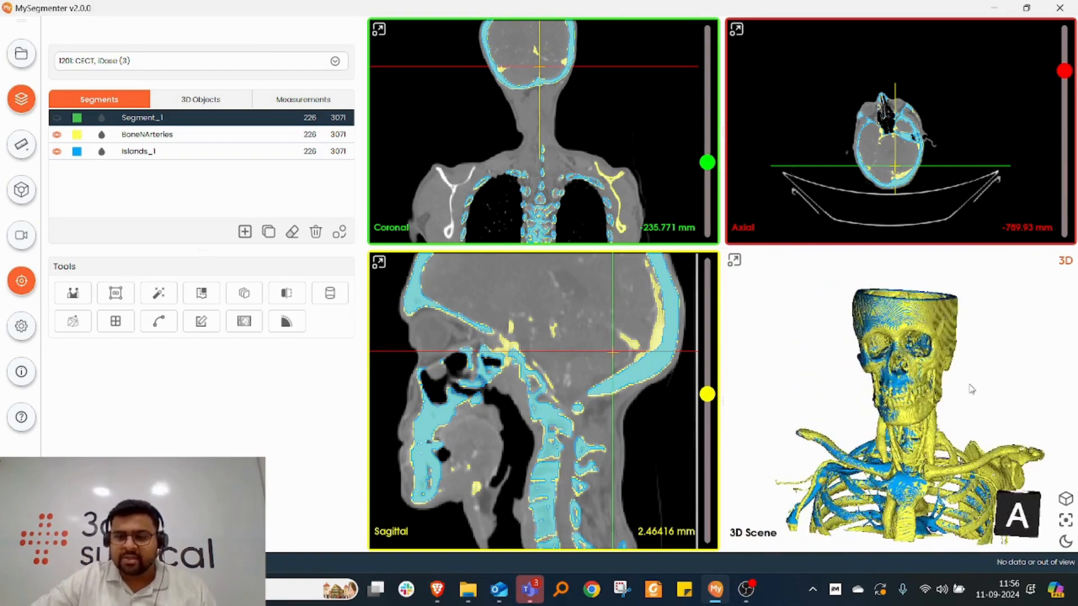
# Step: Subtract Islands_1 from BoneNArteries with the Minus logical operator, and hide both source segments
pyautogui.click(160, 138)
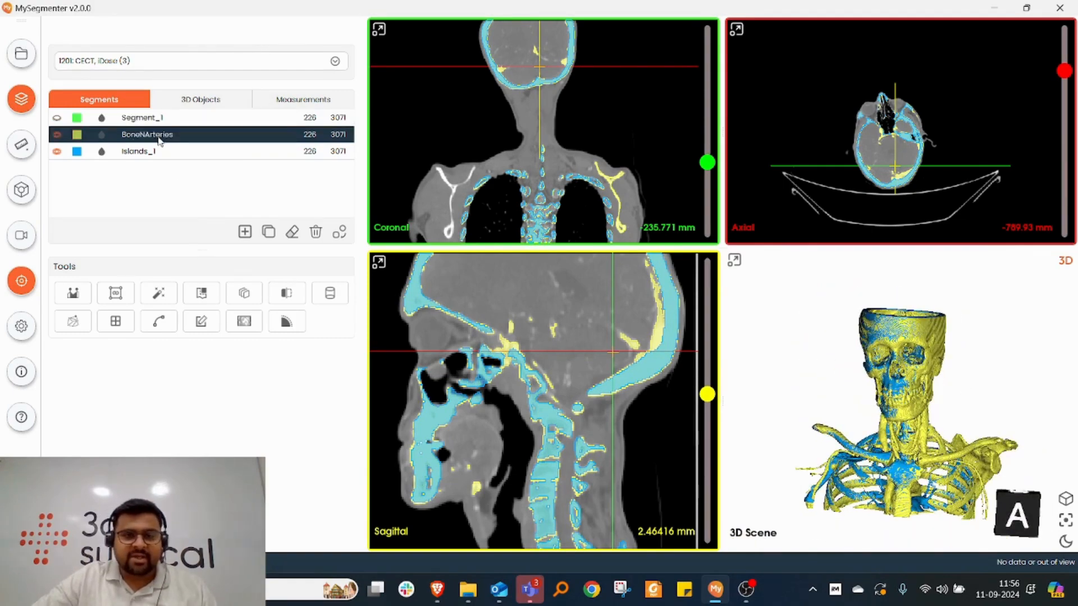
pyautogui.click(209, 295)
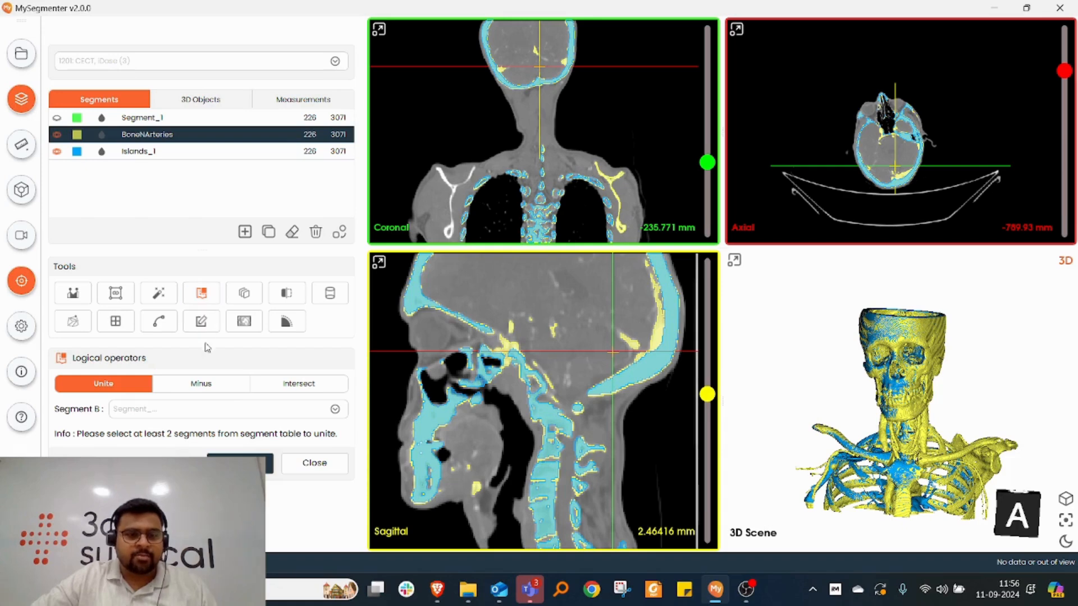
pyautogui.click(201, 384)
pyautogui.click(219, 409)
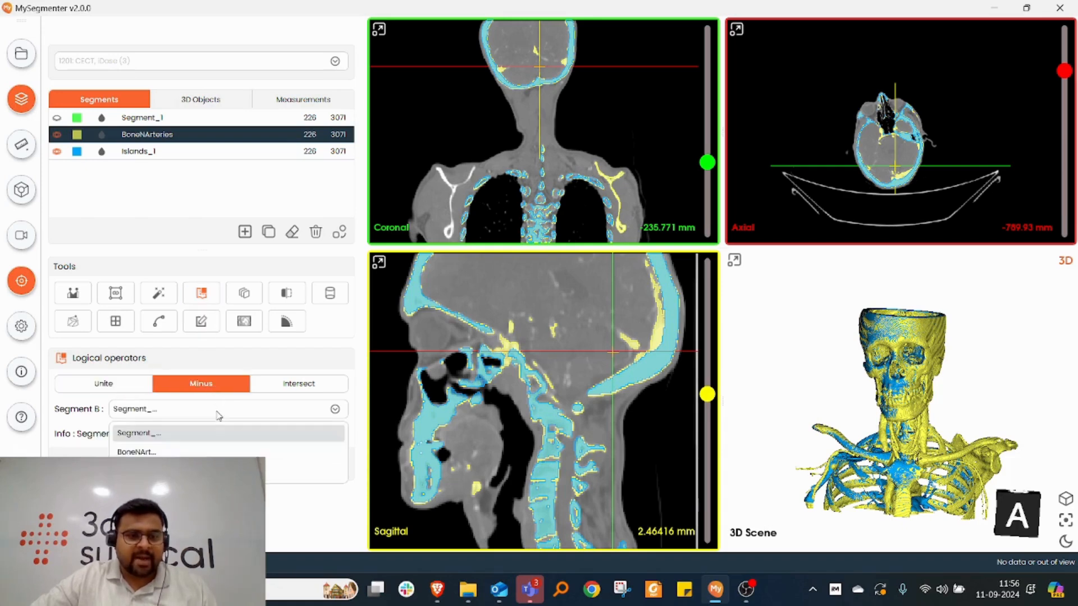
pyautogui.click(216, 443)
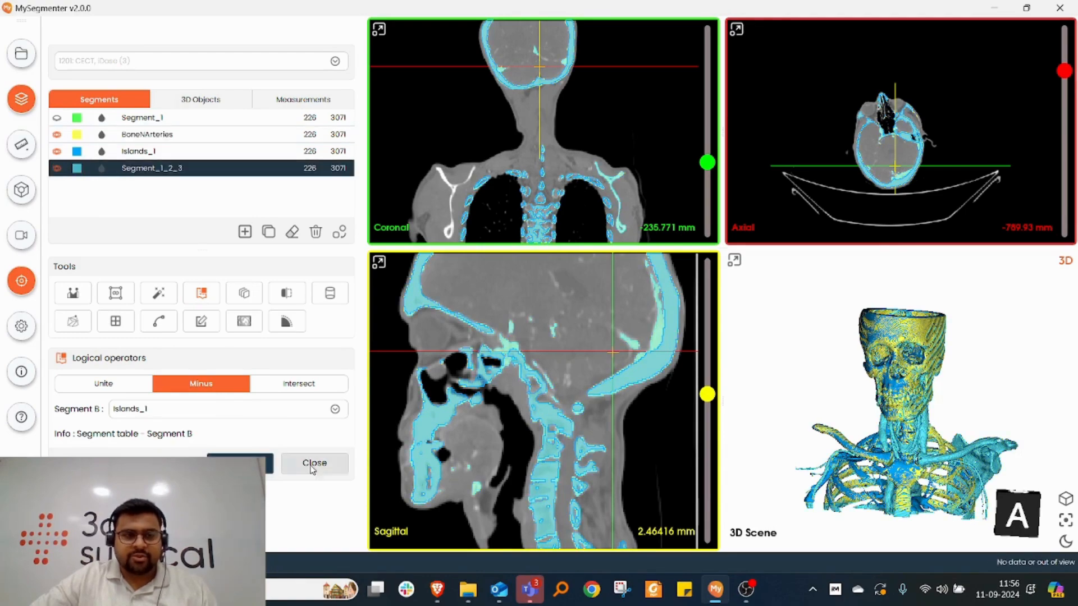
pyautogui.click(57, 151)
pyautogui.click(56, 134)
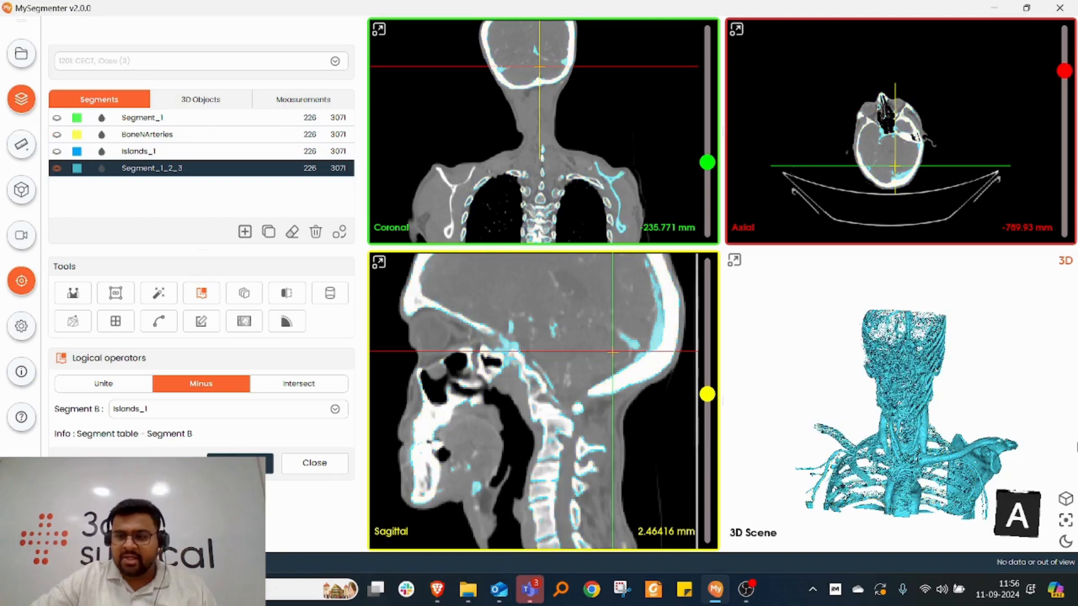
# Step: Examine the subtracted Segment_1_2_3 from several angles in the 3D scene, first in the four-view layout and with the scene enlarged
pyautogui.moveTo(914, 347); pyautogui.dragTo(730, 410)
pyautogui.scroll(5, 887, 359)
pyautogui.moveTo(1028, 440); pyautogui.dragTo(831, 411)
pyautogui.scroll(-4, 831, 411)
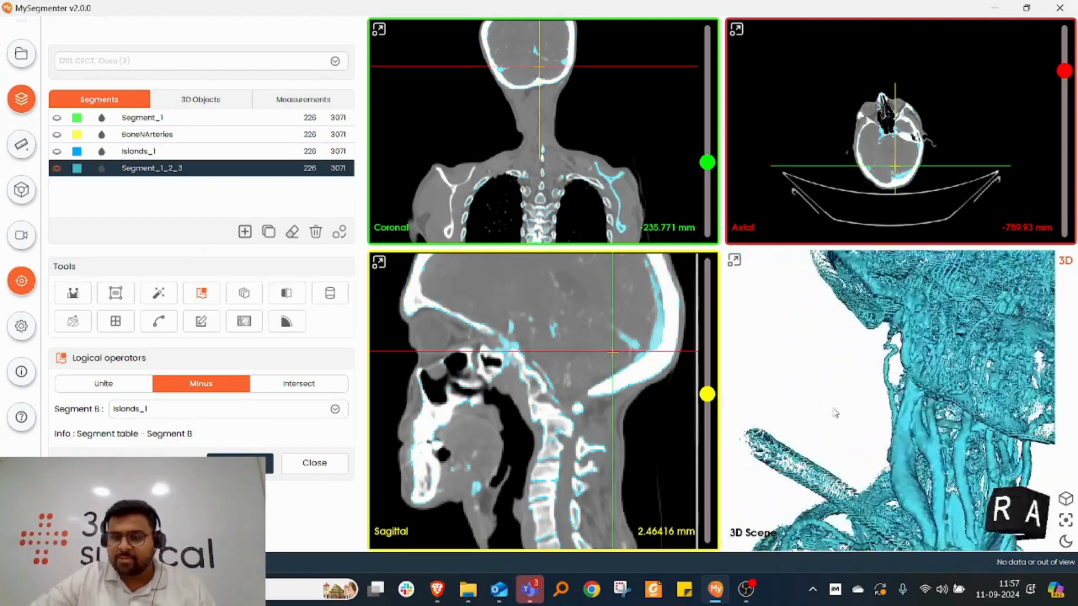
pyautogui.moveTo(940, 436); pyautogui.dragTo(864, 393)
pyautogui.scroll(-4, 864, 393)
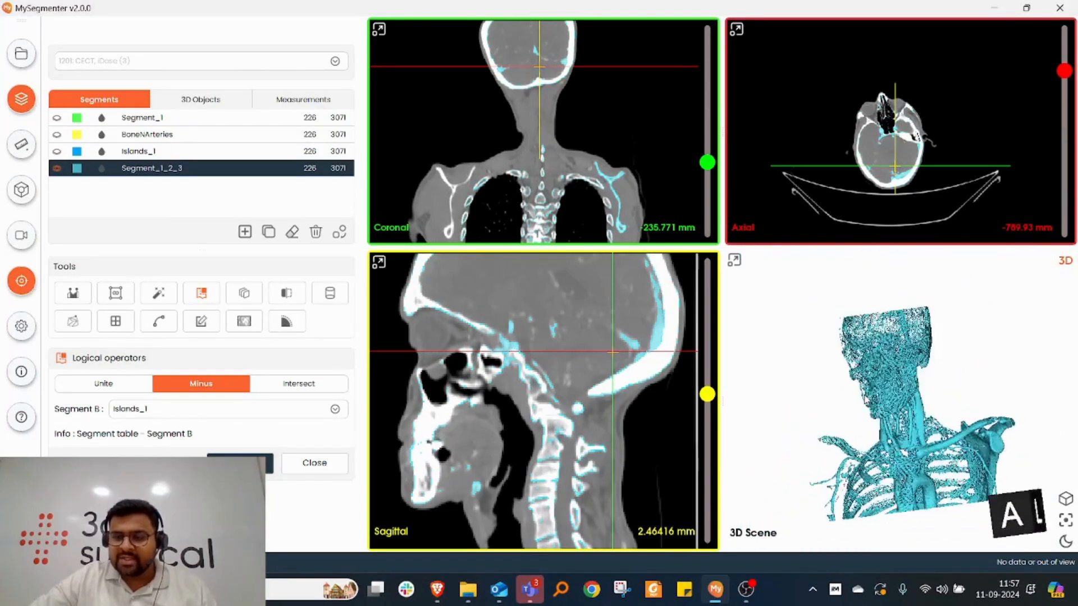
pyautogui.scroll(2, 901, 400)
pyautogui.moveTo(977, 429); pyautogui.dragTo(954, 403)
pyautogui.scroll(-3, 941, 411)
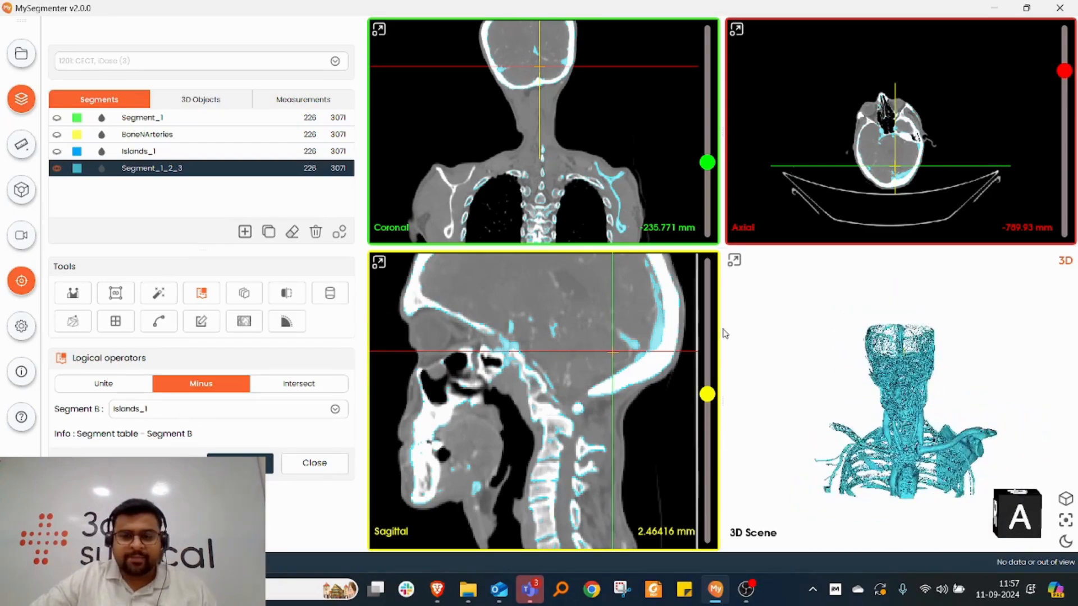
pyautogui.click(734, 260)
pyautogui.scroll(-2, 755, 322)
pyautogui.moveTo(780, 316); pyautogui.dragTo(768, 485)
pyautogui.scroll(5, 788, 348)
pyautogui.scroll(-2, 897, 311)
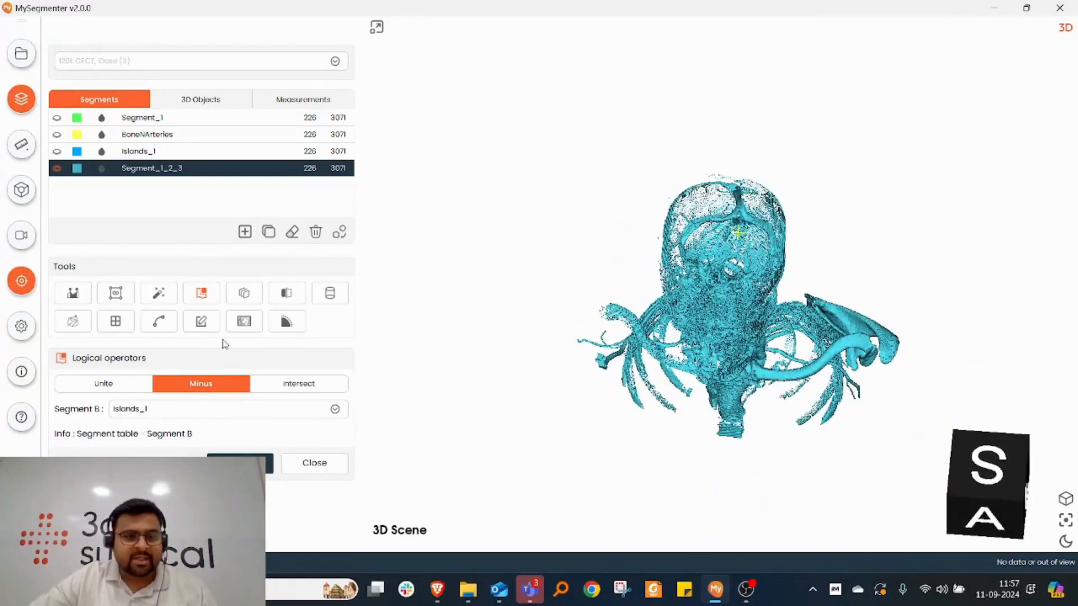
# Step: Erase the leftover shoulder bones on one side of Segment_1_2_3 in the 3D scene with a Lasso-shaped erase brush
pyautogui.click(328, 469)
pyautogui.click(116, 292)
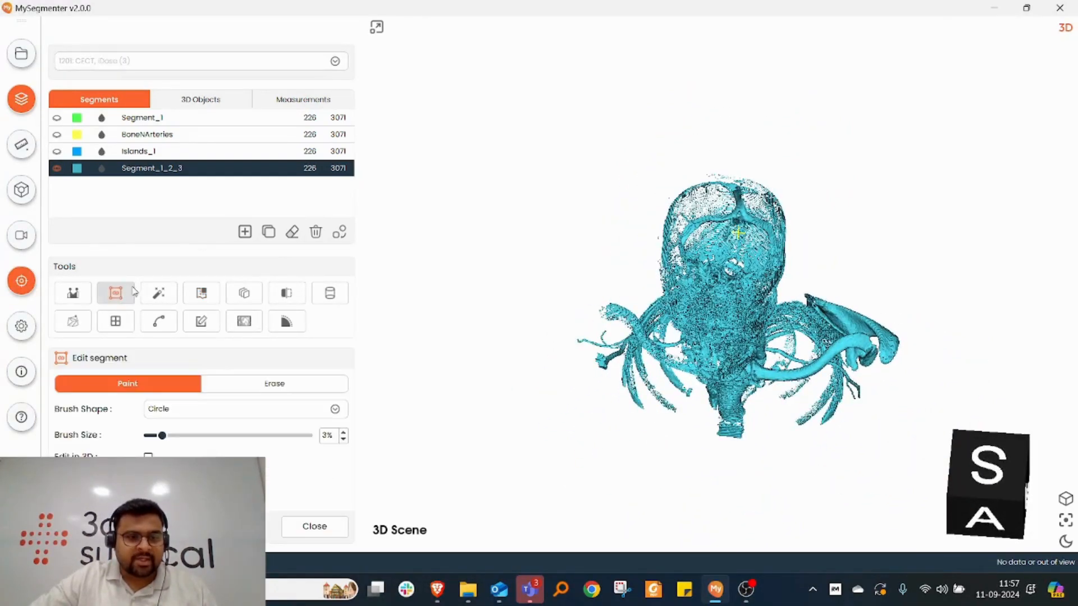
pyautogui.click(274, 386)
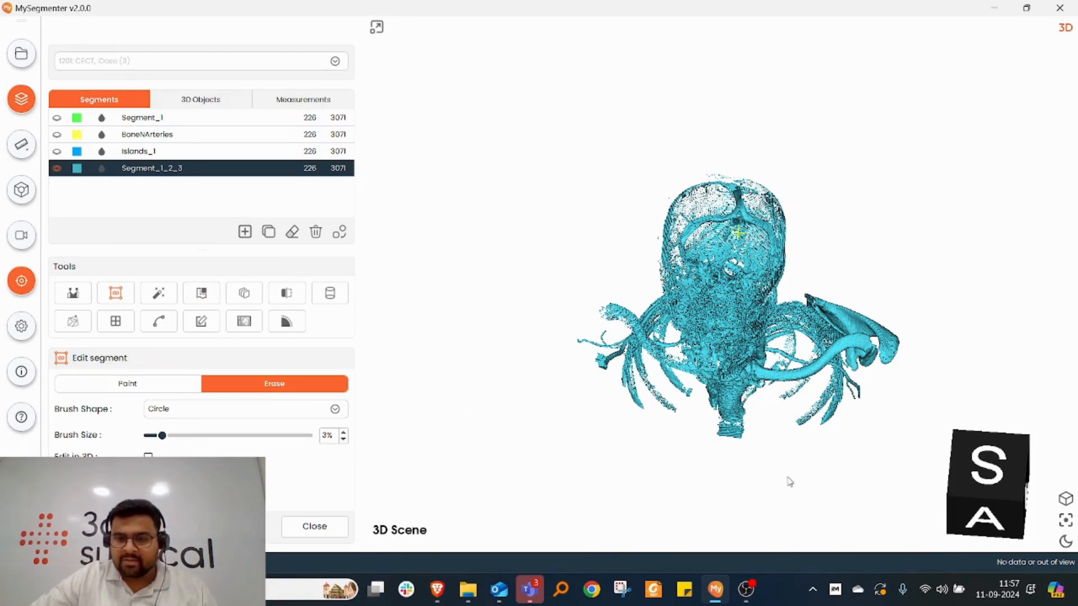
pyautogui.click(227, 415)
pyautogui.click(168, 450)
pyautogui.moveTo(781, 459)
pyautogui.mouseDown()
pyautogui.moveTo(807, 306)
pyautogui.moveTo(934, 388)
pyautogui.moveTo(807, 488)
pyautogui.moveTo(772, 400)
pyautogui.moveTo(859, 243)
pyautogui.moveTo(887, 427)
pyautogui.mouseUp()
pyautogui.moveTo(753, 450)
pyautogui.mouseDown(button='middle')
pyautogui.moveTo(801, 291)
pyautogui.moveTo(474, 308)
pyautogui.mouseUp(button='middle')
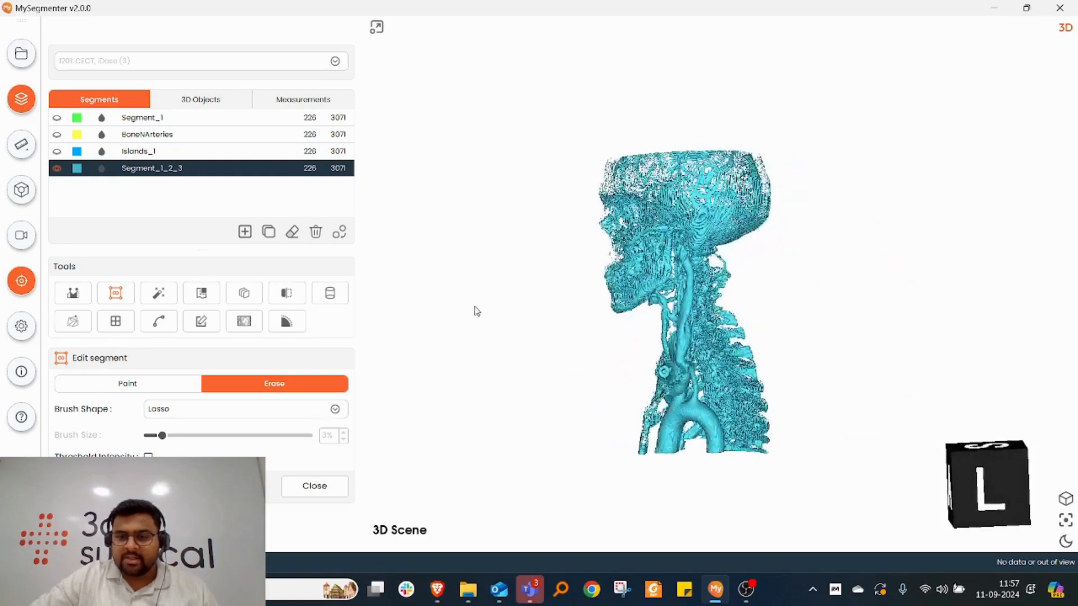
pyautogui.scroll(3, 668, 339)
# Step: Restore the four-view layout and extract the main neck artery from Segment_1_2_3 as an island, picking it on the -35.1765 mm sagittal slice
pyautogui.doubleClick(551, 391)
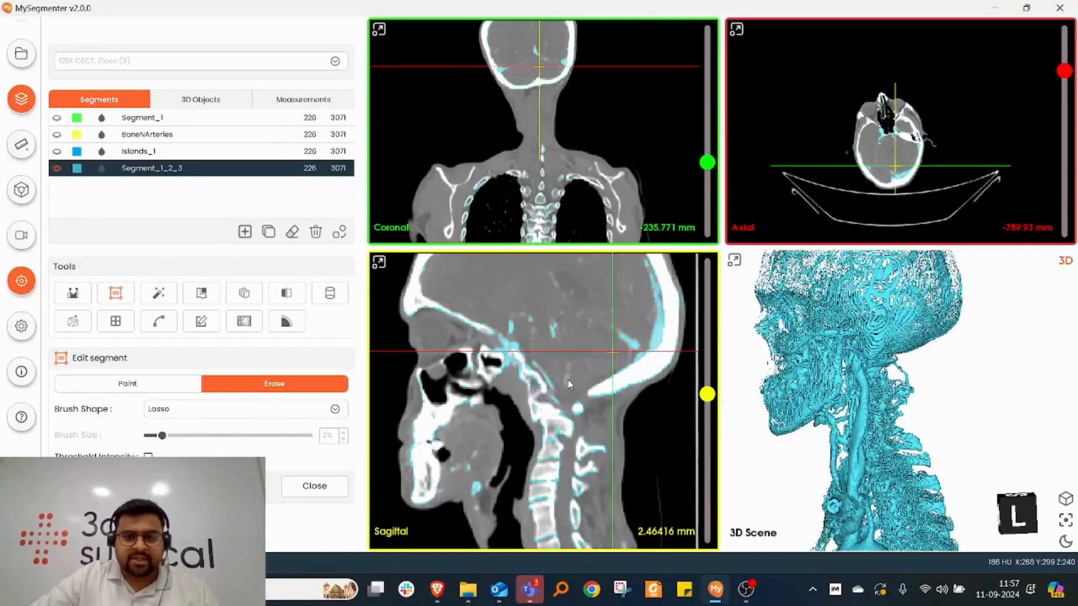
pyautogui.moveTo(779, 458); pyautogui.dragTo(807, 458, button='middle')
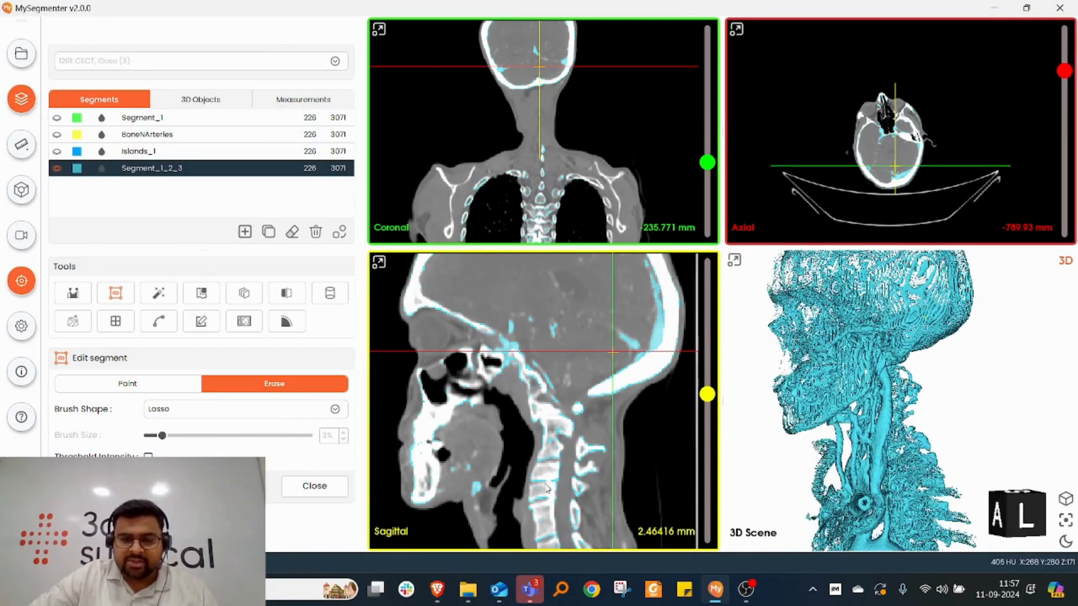
pyautogui.scroll(-5, 559, 358)
pyautogui.scroll(-13, 560, 358)
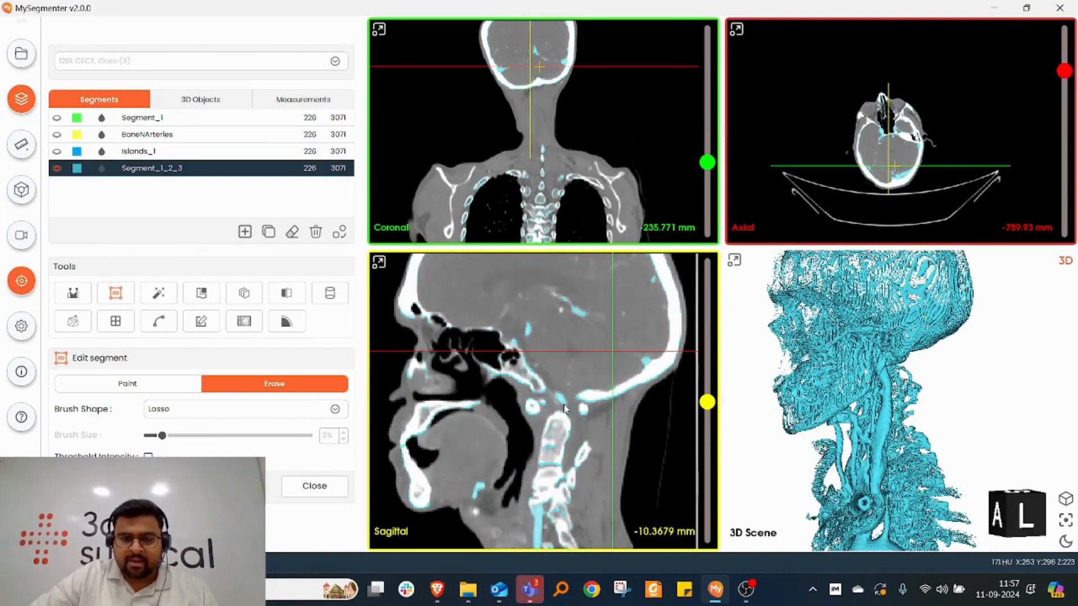
pyautogui.scroll(2, 561, 435)
pyautogui.scroll(-1, 558, 519)
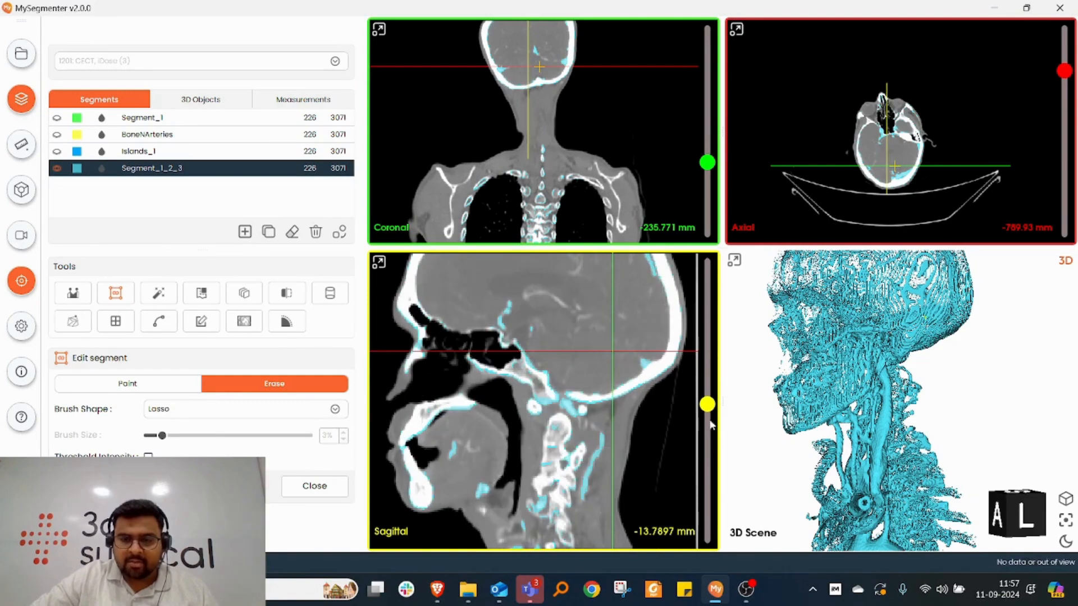
pyautogui.scroll(-20, 559, 519)
pyautogui.scroll(10, 667, 458)
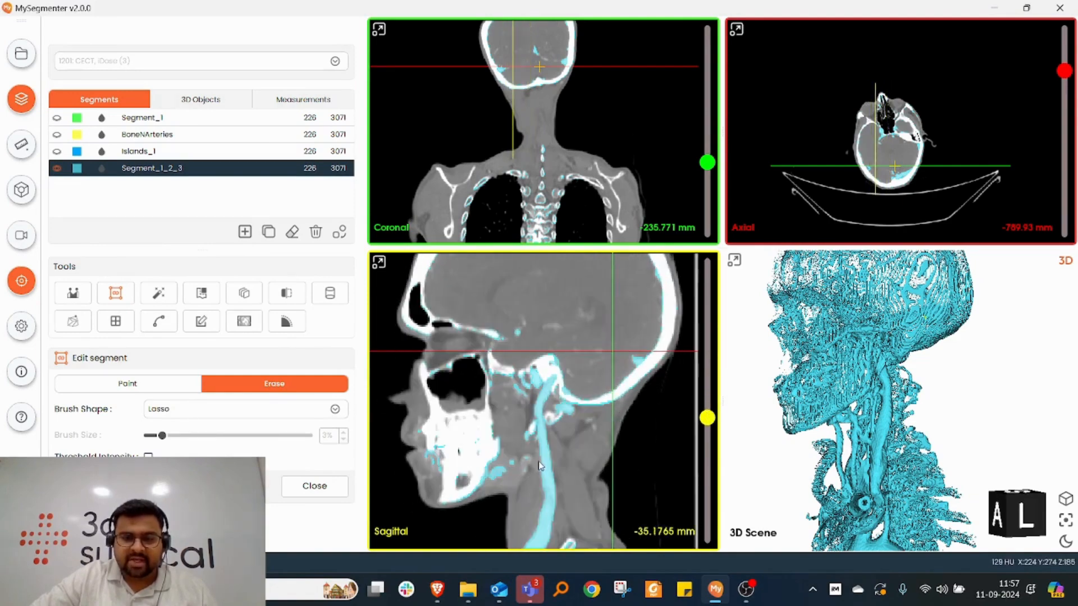
pyautogui.click(315, 486)
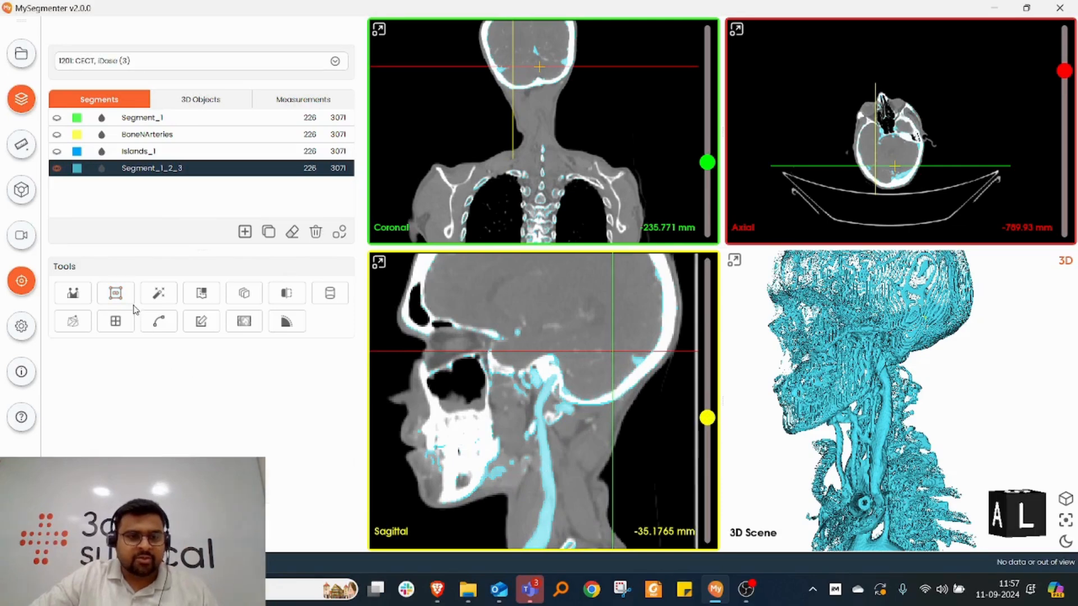
pyautogui.click(157, 296)
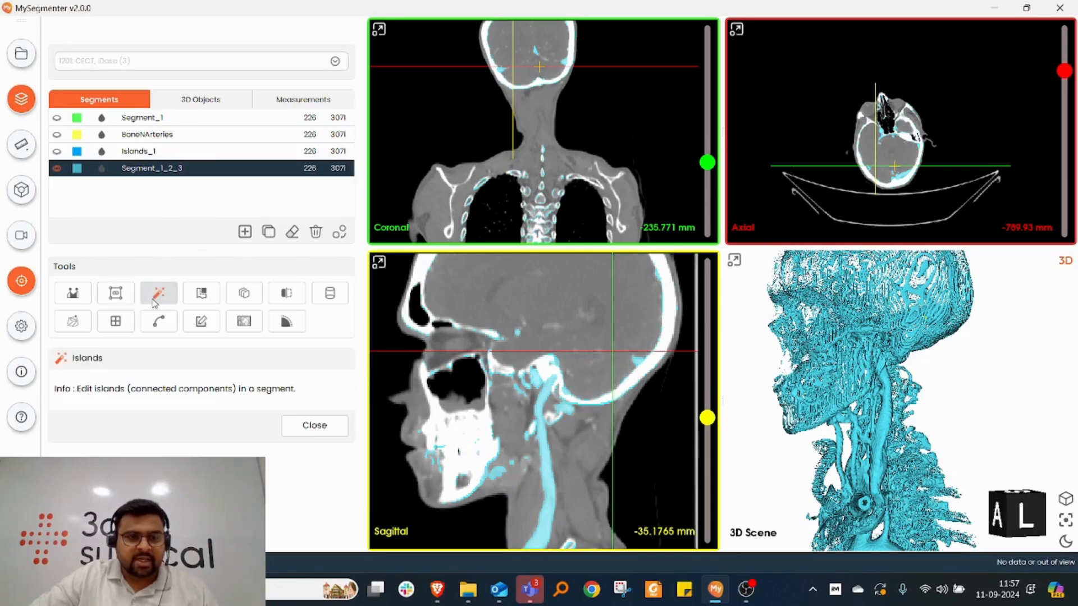
pyautogui.click(548, 479)
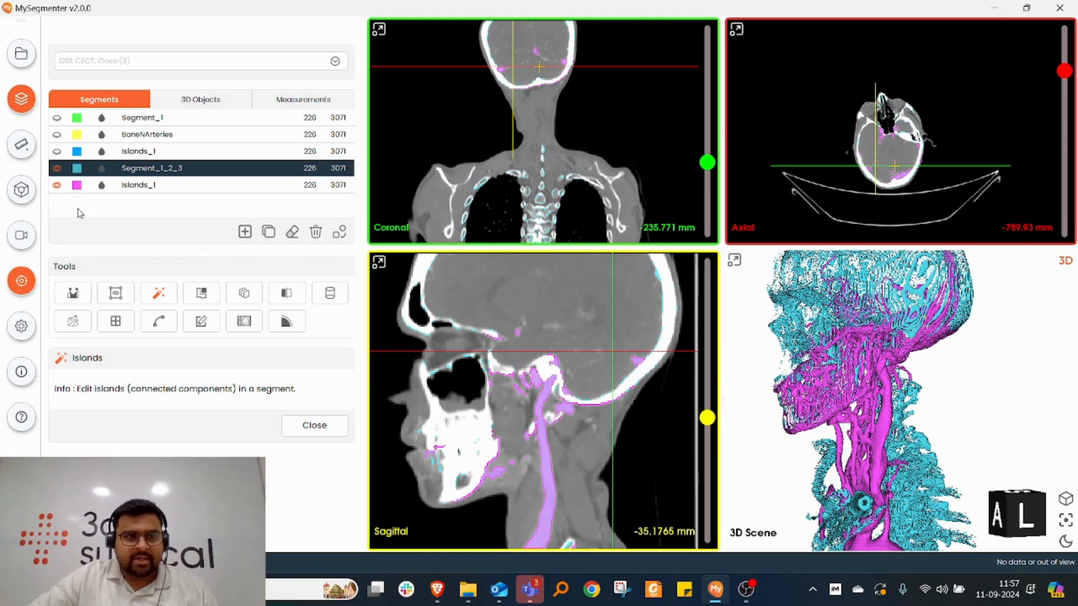
# Step: Hide Segment_1_2_3, inspect the extracted magenta island in the 3D scene and close the Islands tool
pyautogui.click(56, 168)
pyautogui.moveTo(938, 437); pyautogui.dragTo(968, 429)
pyautogui.moveTo(889, 435); pyautogui.dragTo(967, 440)
pyautogui.scroll(-3, 864, 437)
pyautogui.scroll(3, 968, 441)
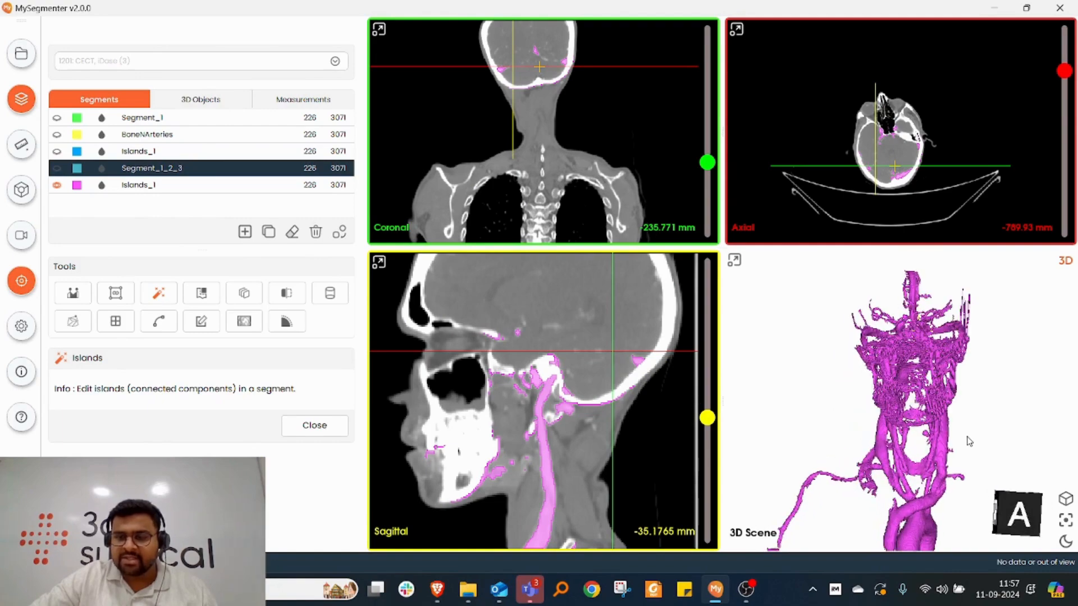
pyautogui.click(337, 428)
pyautogui.moveTo(1000, 397); pyautogui.dragTo(893, 410)
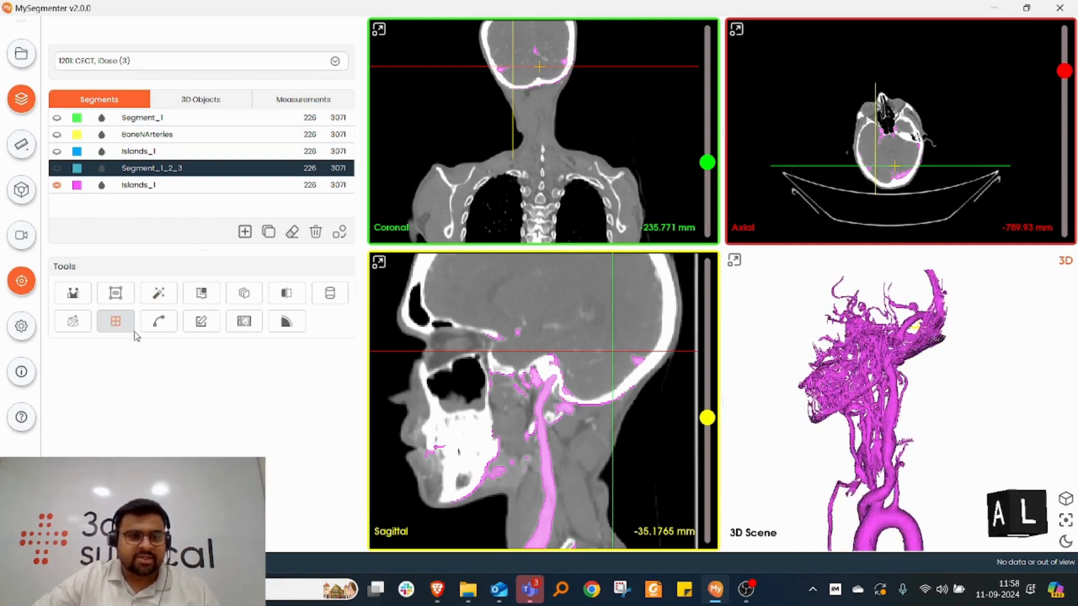
# Step: Smooth Segment_1_2_3 with the Opening (remove extrusions) method at a 2.00 mm kernel size, and hide that segment
pyautogui.click(200, 327)
pyautogui.click(209, 387)
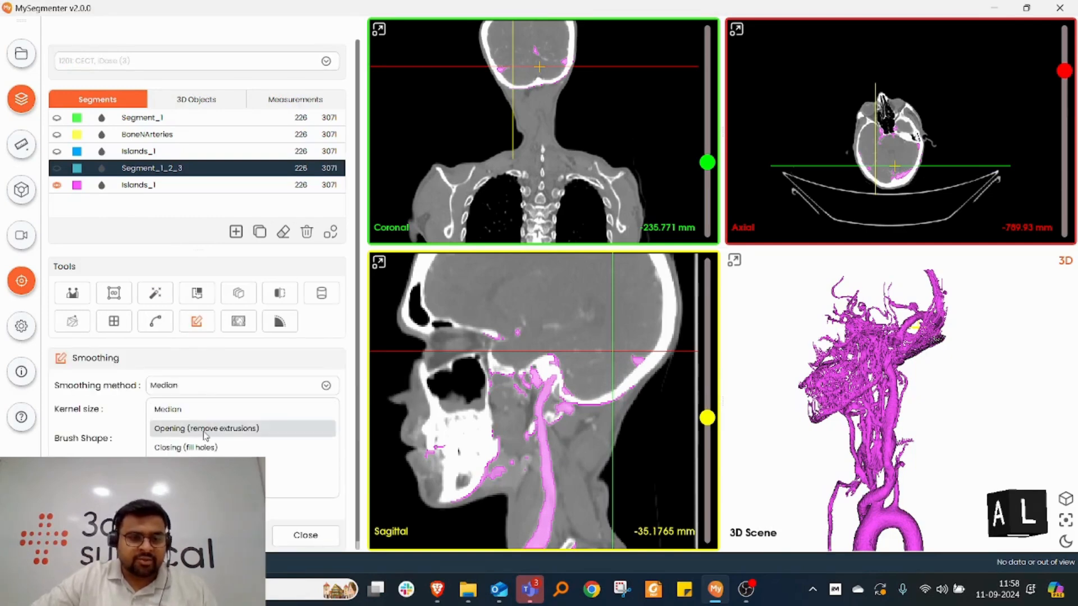
pyautogui.moveTo(157, 410); pyautogui.dragTo(200, 411)
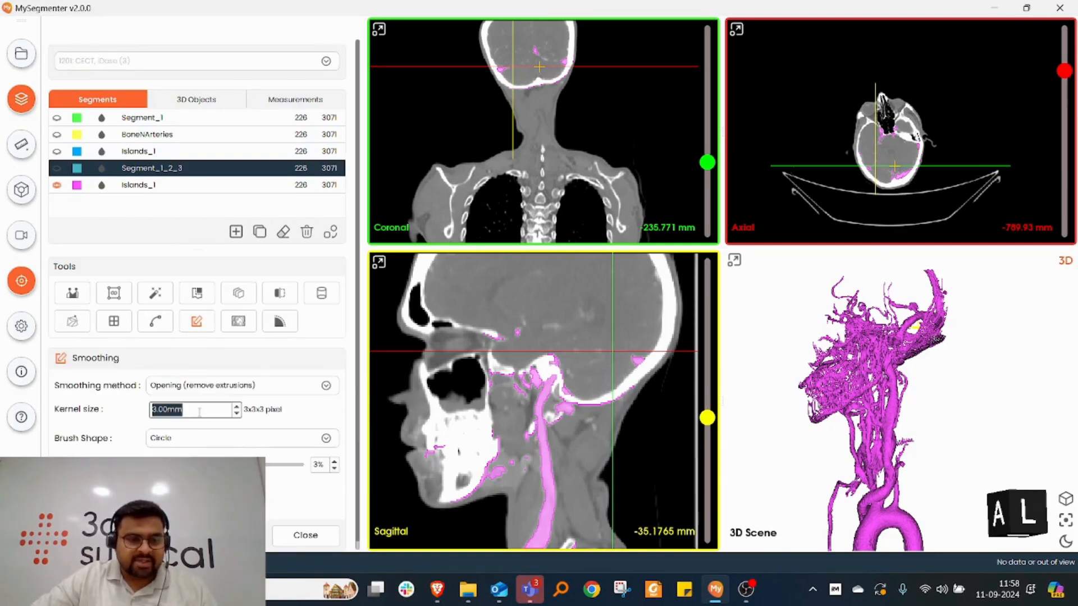
pyautogui.click(319, 418)
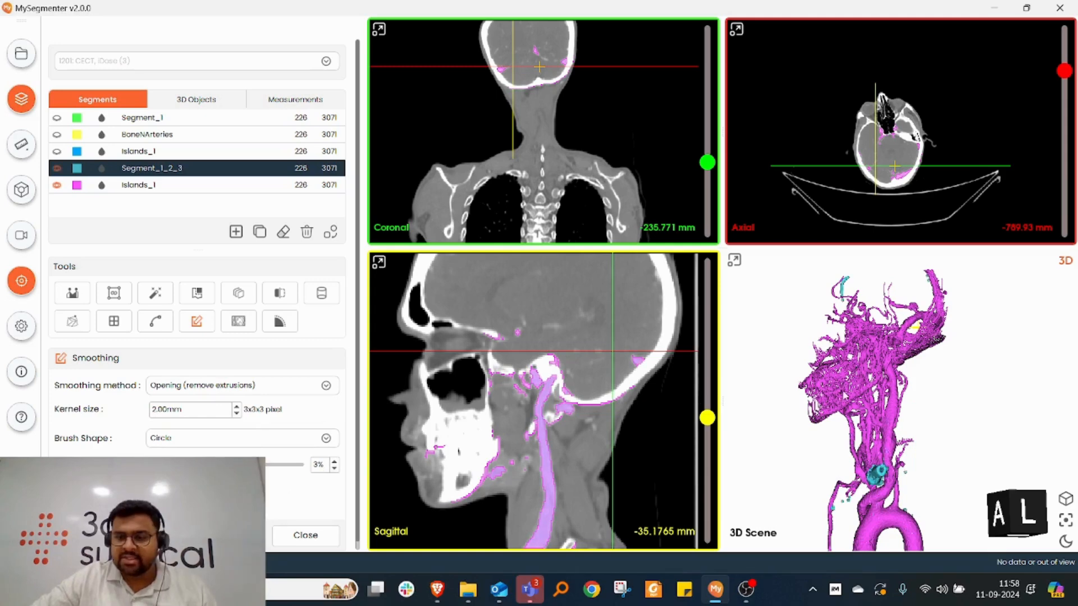
pyautogui.moveTo(839, 396); pyautogui.dragTo(934, 408)
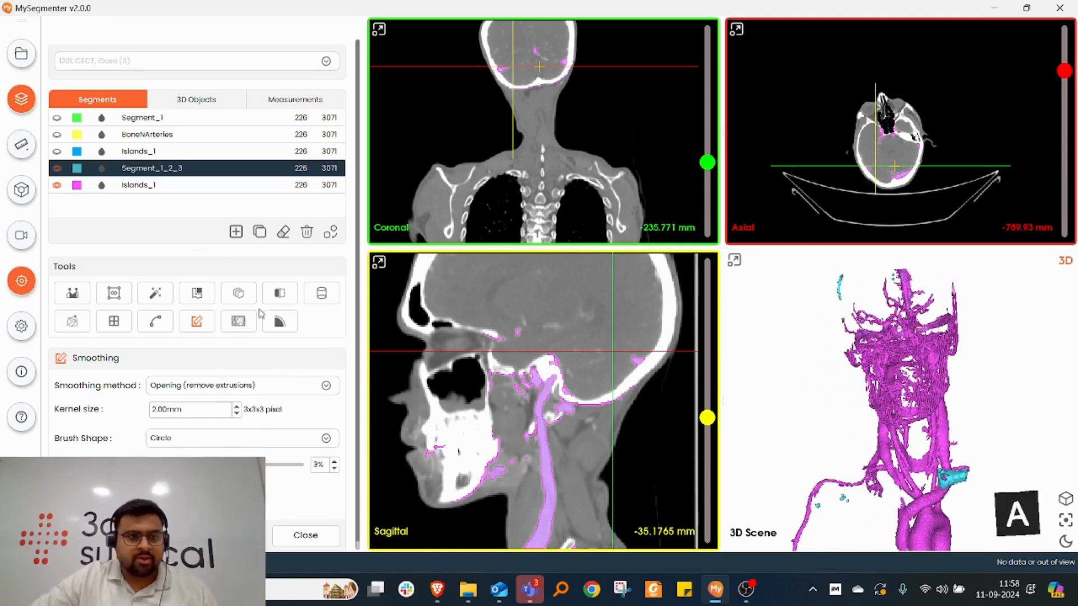
pyautogui.click(57, 168)
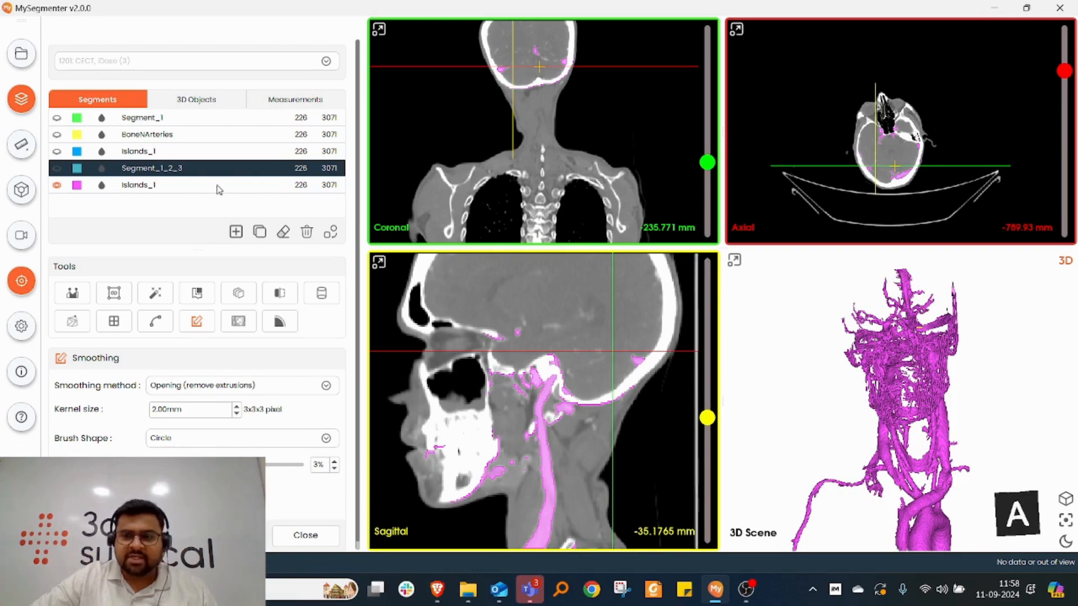
# Step: Apply the Opening smoothing to the magenta Islands_1 segment, check the cleaned vessels in 3D and close the Smoothing tool
pyautogui.click(224, 186)
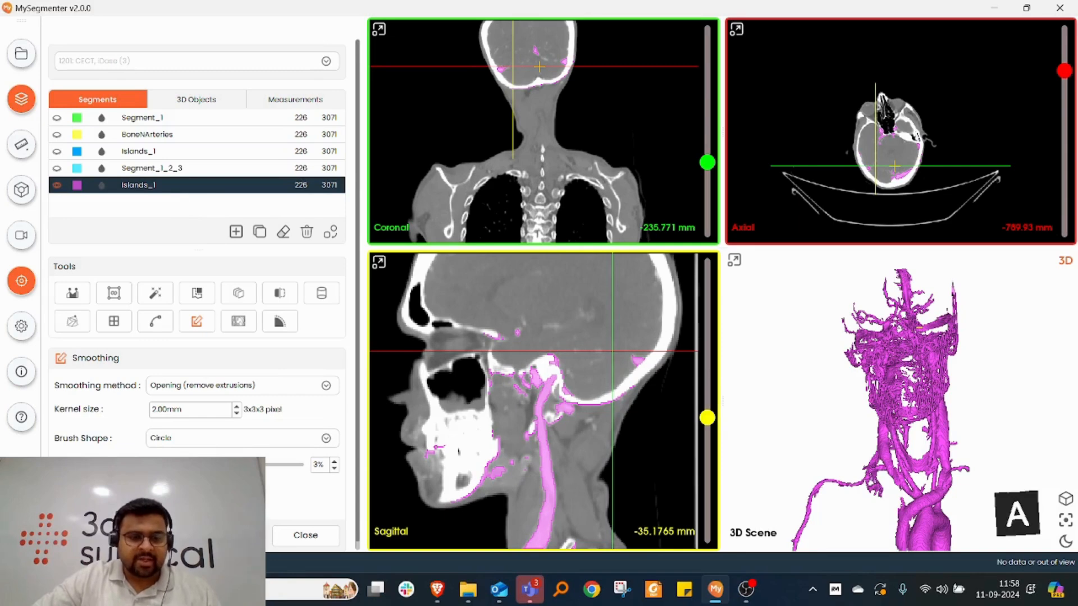
pyautogui.moveTo(977, 390); pyautogui.dragTo(1011, 383)
pyautogui.scroll(-2, 942, 435)
pyautogui.scroll(2, 941, 440)
pyautogui.scroll(-1, 841, 421)
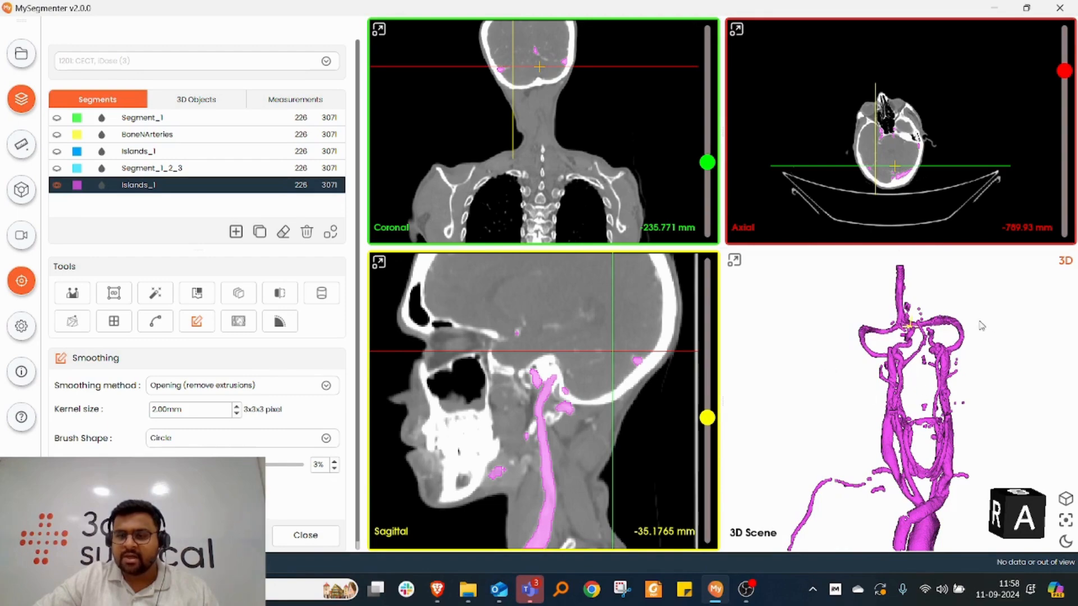
pyautogui.click(297, 535)
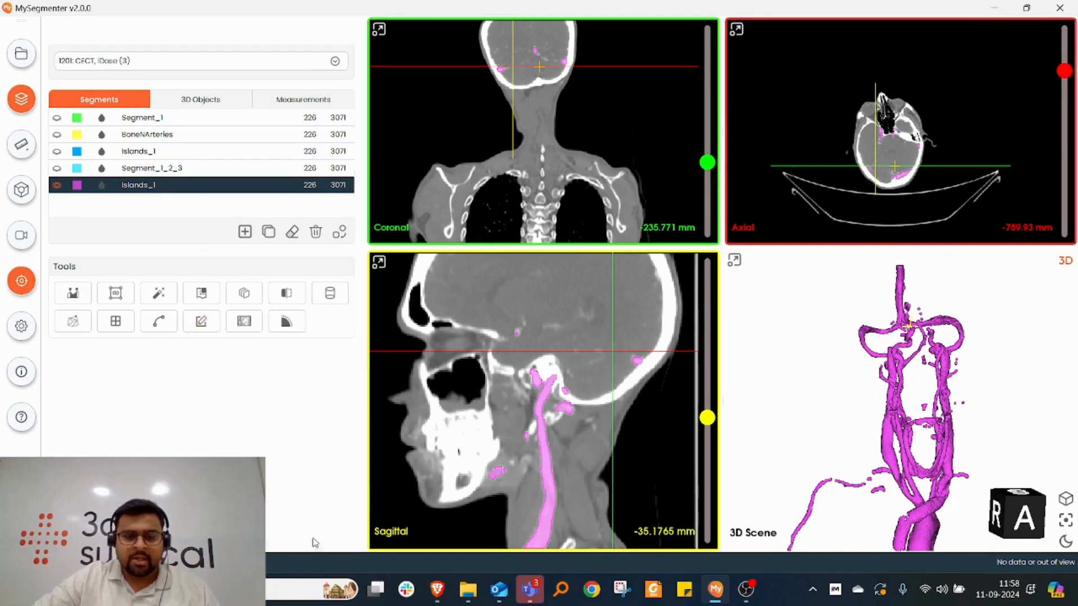
# Step: Extract the main neck artery from the smoothed magenta segment as a new island and display only that island in the 3D scene
pyautogui.click(160, 293)
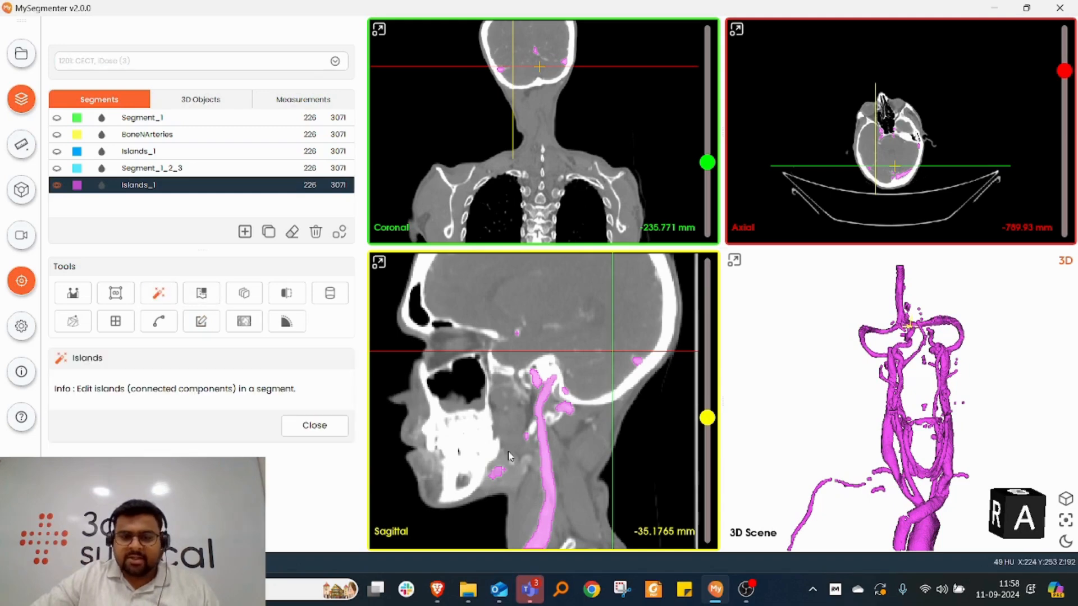
pyautogui.click(544, 461)
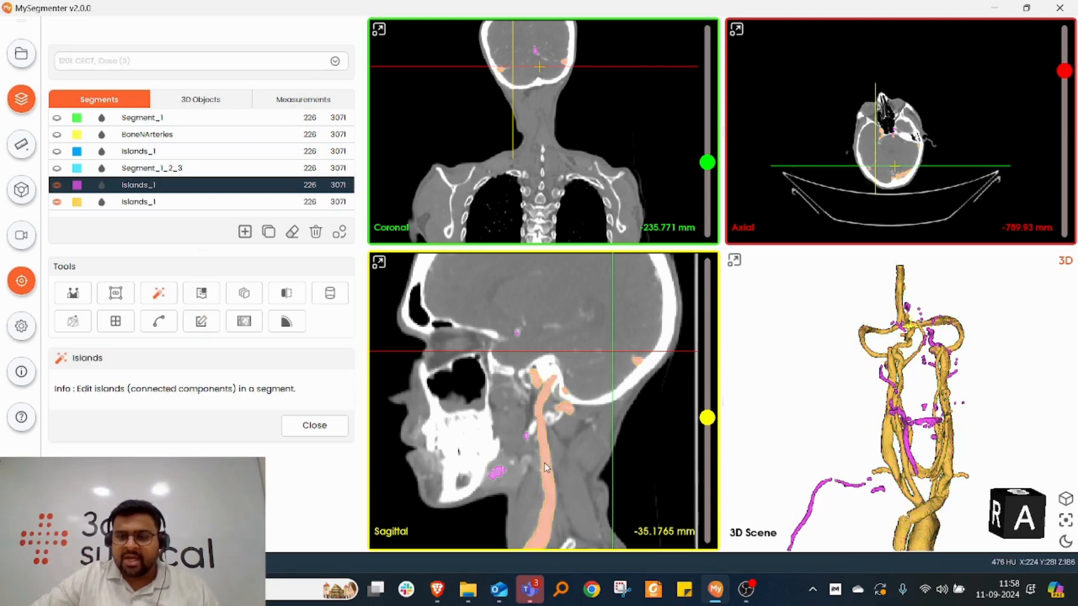
pyautogui.click(57, 185)
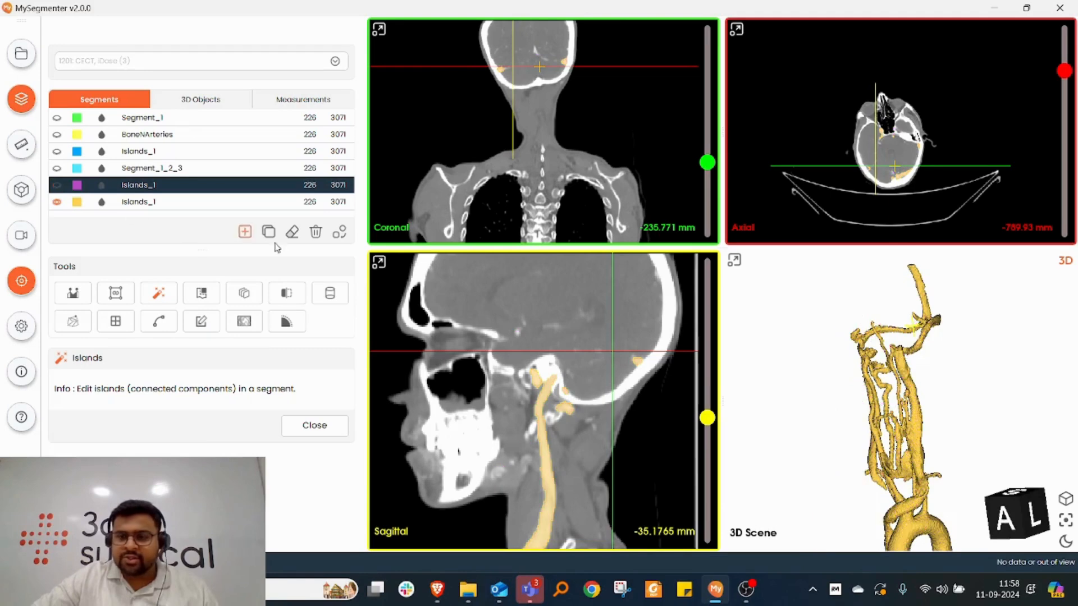
pyautogui.moveTo(814, 356); pyautogui.dragTo(823, 377)
pyautogui.scroll(2, 938, 432)
pyautogui.scroll(3, 890, 368)
pyautogui.scroll(-2, 891, 369)
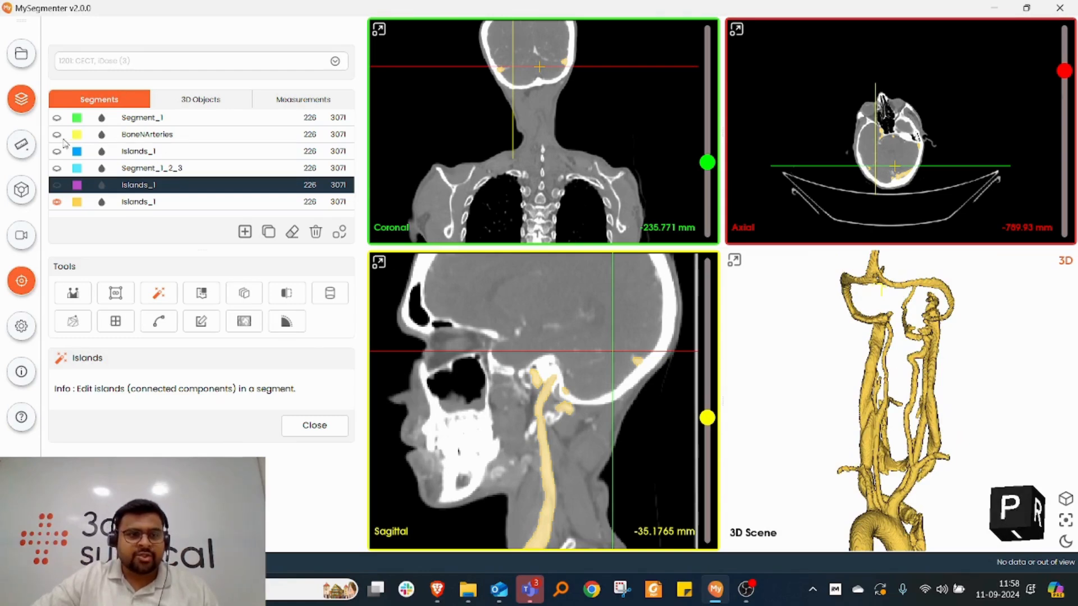
# Step: Show the blue bone segment together with the yellow arteries and view both from the side in the enlarged 3D scene
pyautogui.click(57, 151)
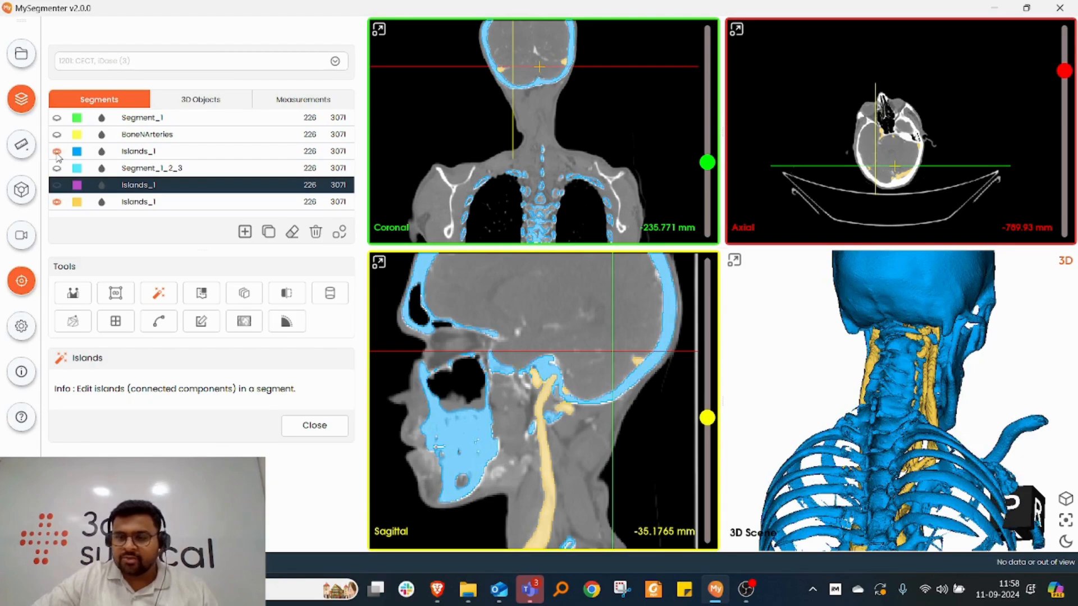
pyautogui.moveTo(893, 315); pyautogui.dragTo(857, 346)
pyautogui.doubleClick(857, 347)
pyautogui.moveTo(830, 291); pyautogui.dragTo(584, 334)
pyautogui.scroll(2, 766, 169)
pyautogui.scroll(-3, 594, 351)
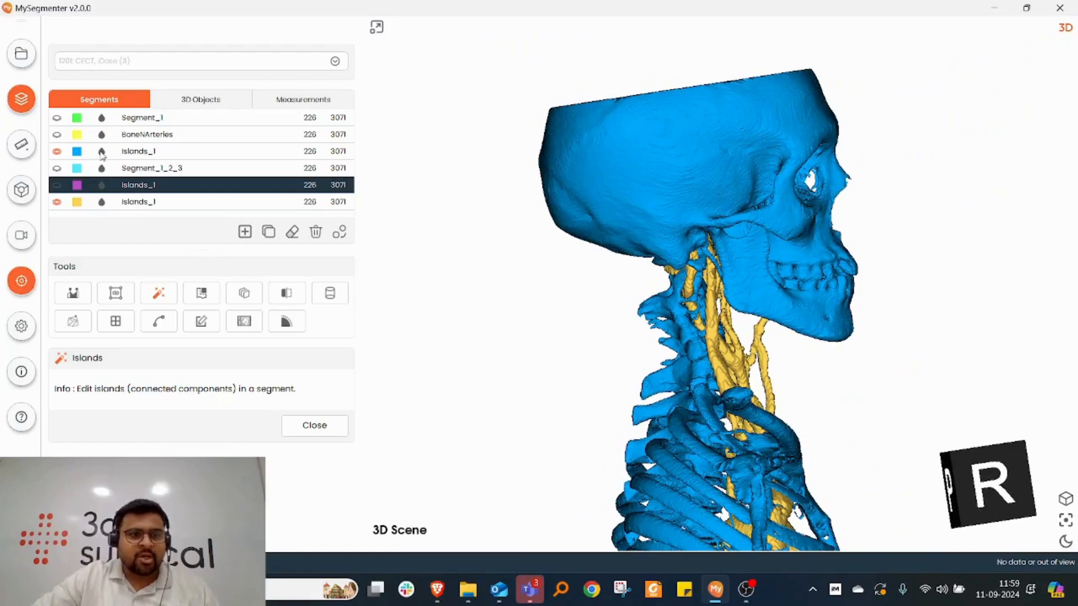
# Step: Make the blue bone segment transparent and examine the course of the arteries through the skull and neck
pyautogui.click(102, 153)
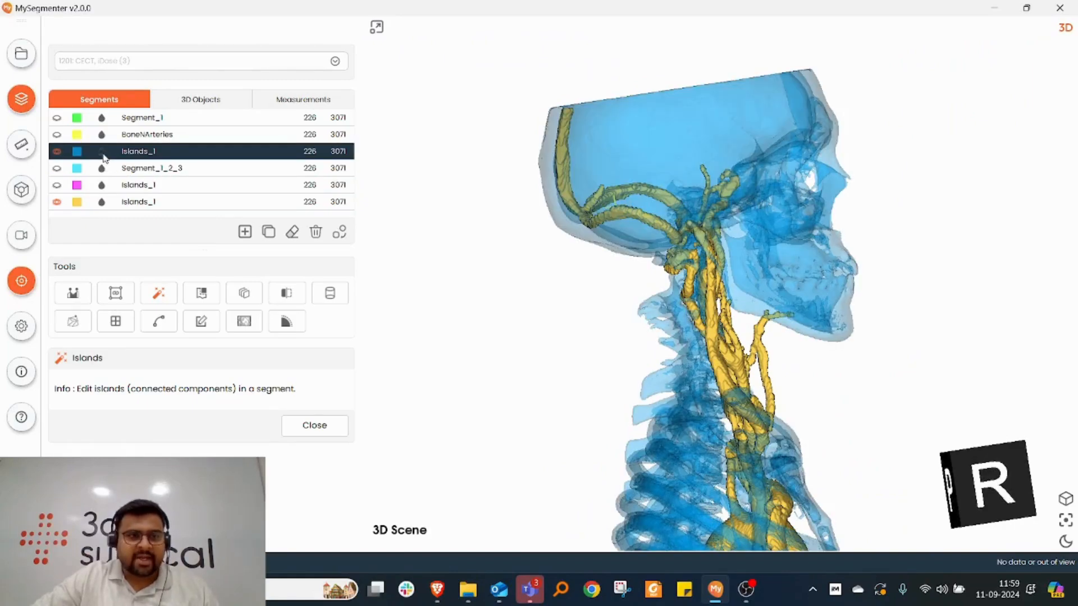
pyautogui.moveTo(635, 306); pyautogui.dragTo(735, 304)
pyautogui.scroll(2, 733, 300)
pyautogui.moveTo(631, 276); pyautogui.dragTo(534, 304)
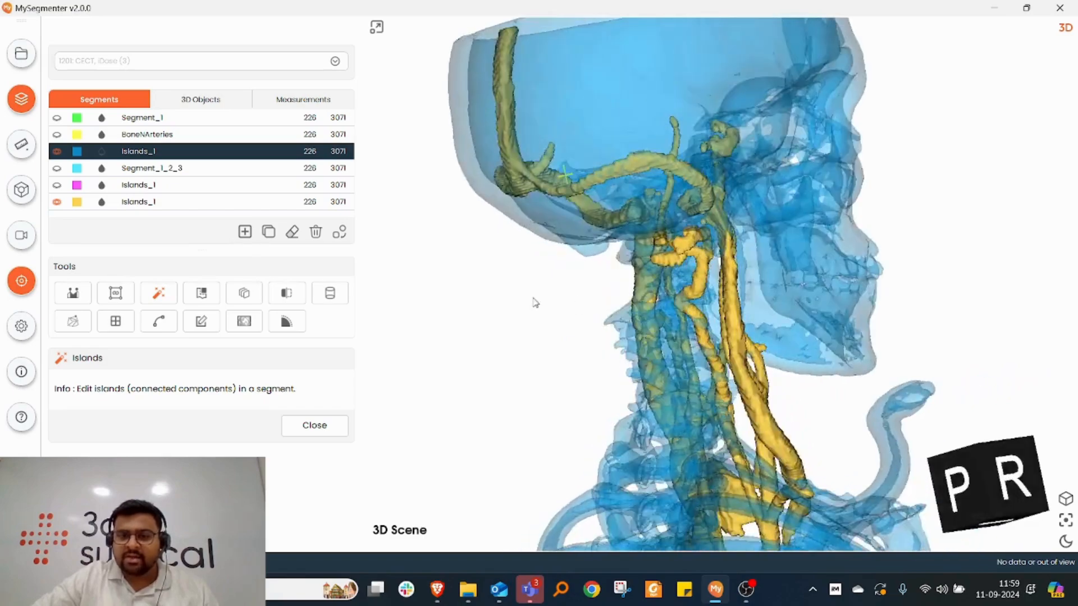
pyautogui.scroll(2, 737, 317)
pyautogui.moveTo(737, 316); pyautogui.dragTo(810, 305)
pyautogui.scroll(-4, 810, 305)
pyautogui.moveTo(730, 304); pyautogui.dragTo(528, 278)
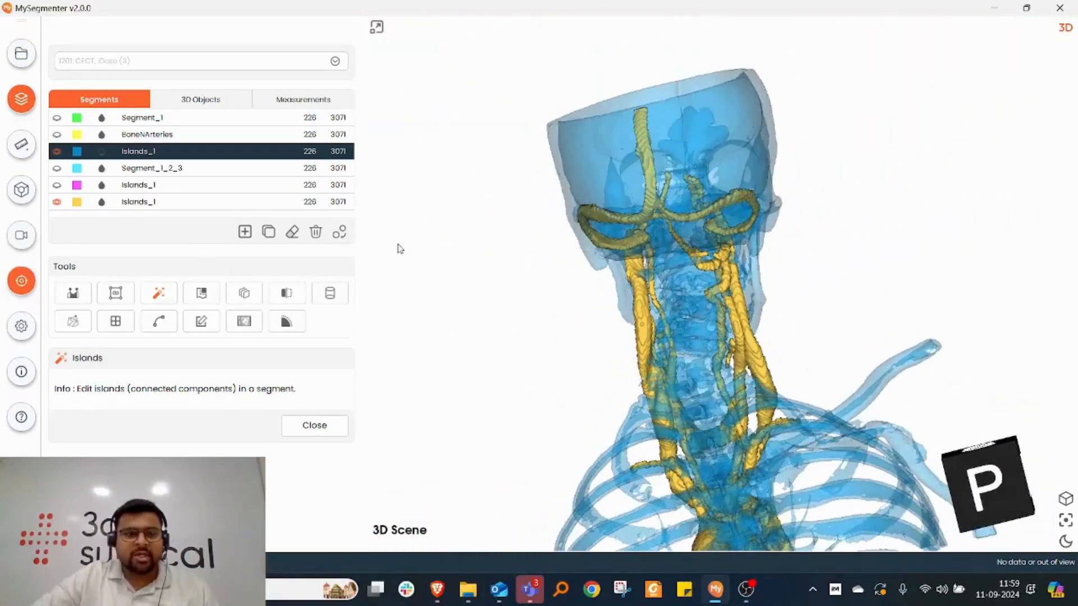
# Step: Hide the blue bone segment and select the yellow artery segment
pyautogui.click(56, 152)
pyautogui.click(135, 203)
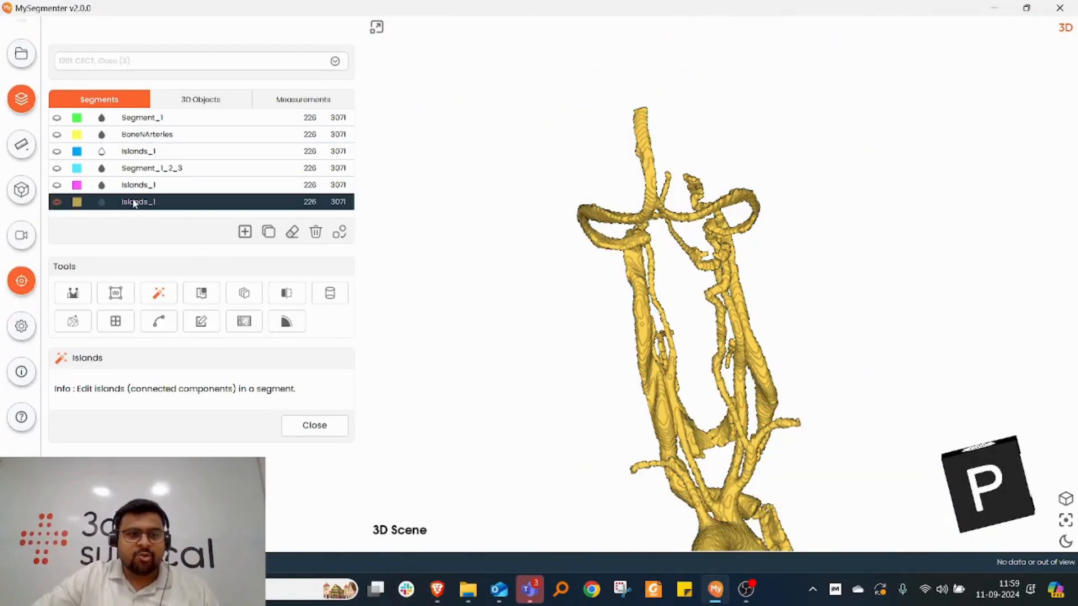
# Step: Hide the yellow artery segment and display only the blue bone segment, fully opaque, in the 3D scene
pyautogui.click(56, 203)
pyautogui.click(56, 151)
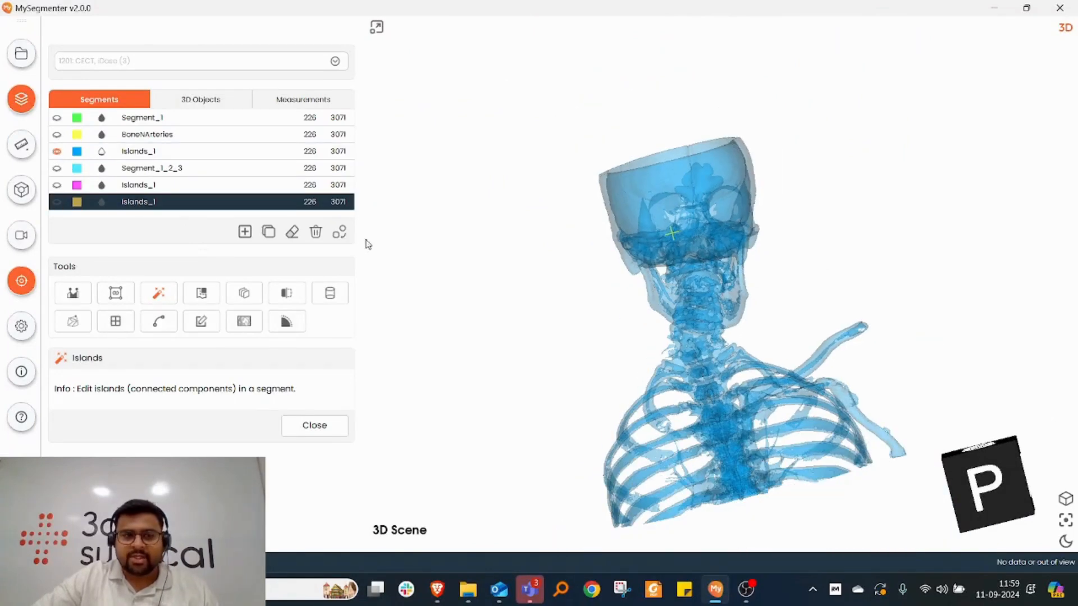
pyautogui.click(102, 152)
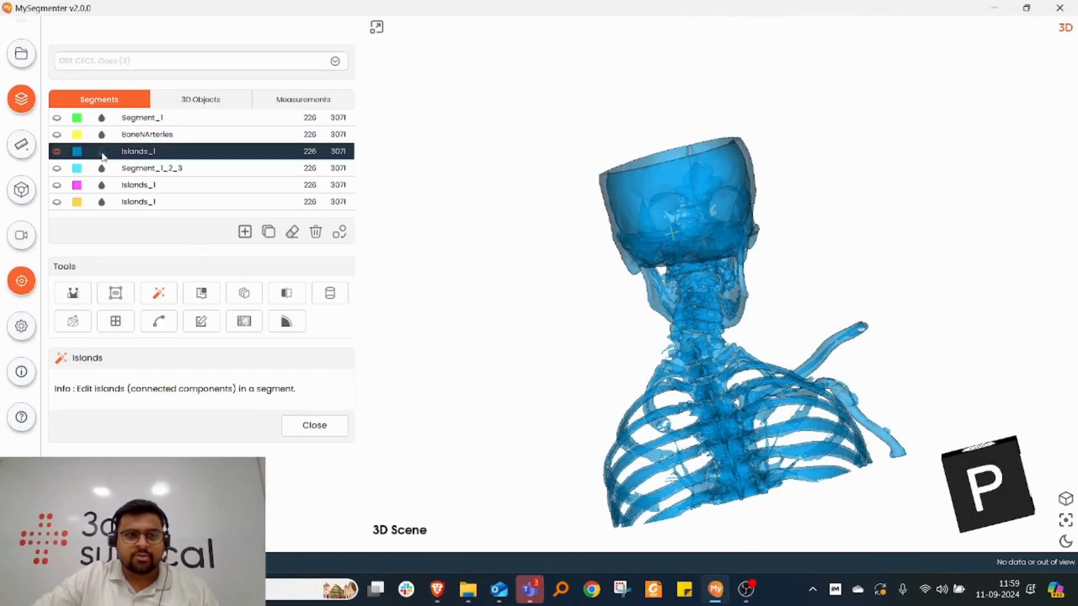
pyautogui.click(103, 152)
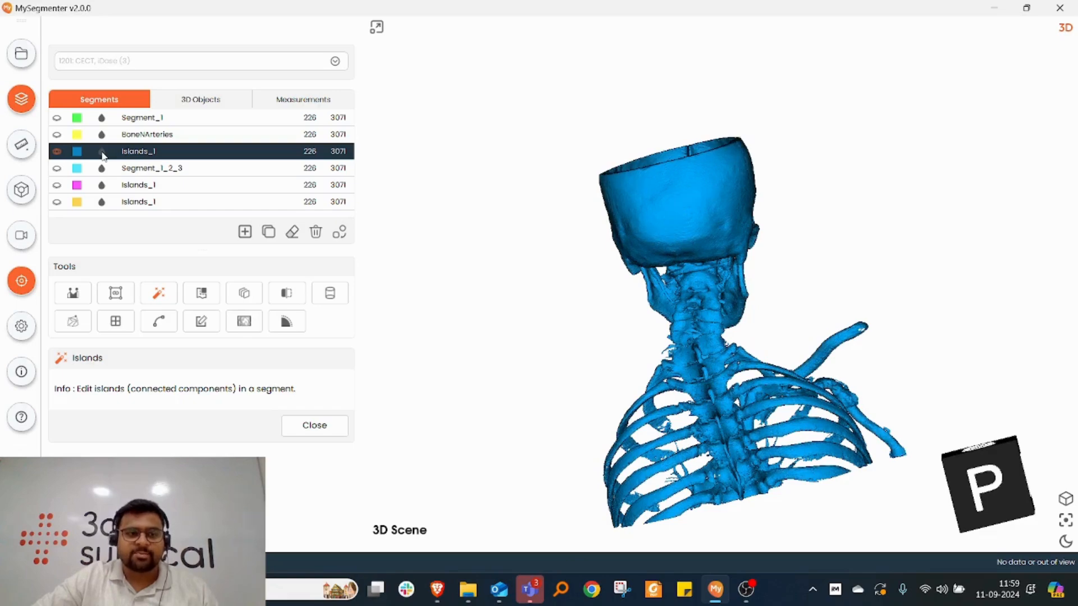
# Step: Examine the blue bone model from behind, above and the front, including the skull, neck, ribs and shoulder
pyautogui.moveTo(596, 308); pyautogui.dragTo(410, 369)
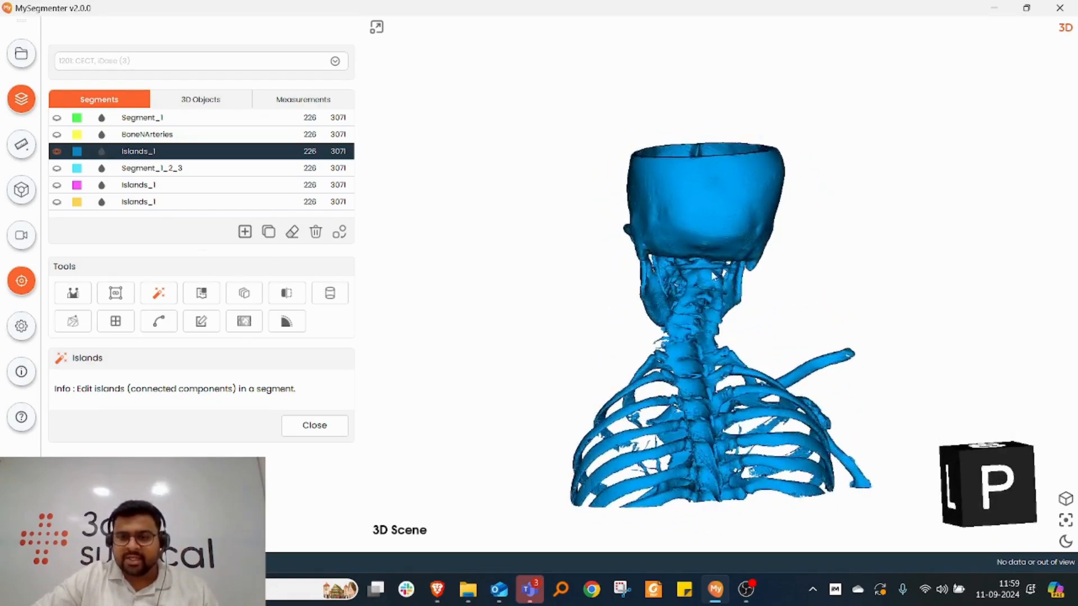
pyautogui.scroll(4, 711, 270)
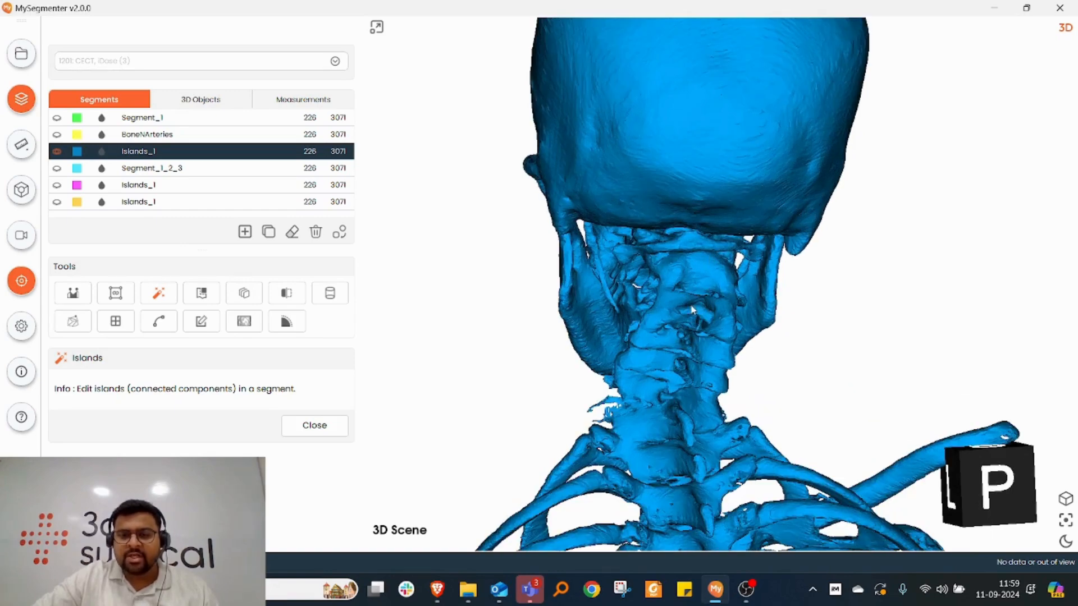
pyautogui.scroll(-5, 689, 241)
pyautogui.moveTo(688, 247); pyautogui.dragTo(683, 362)
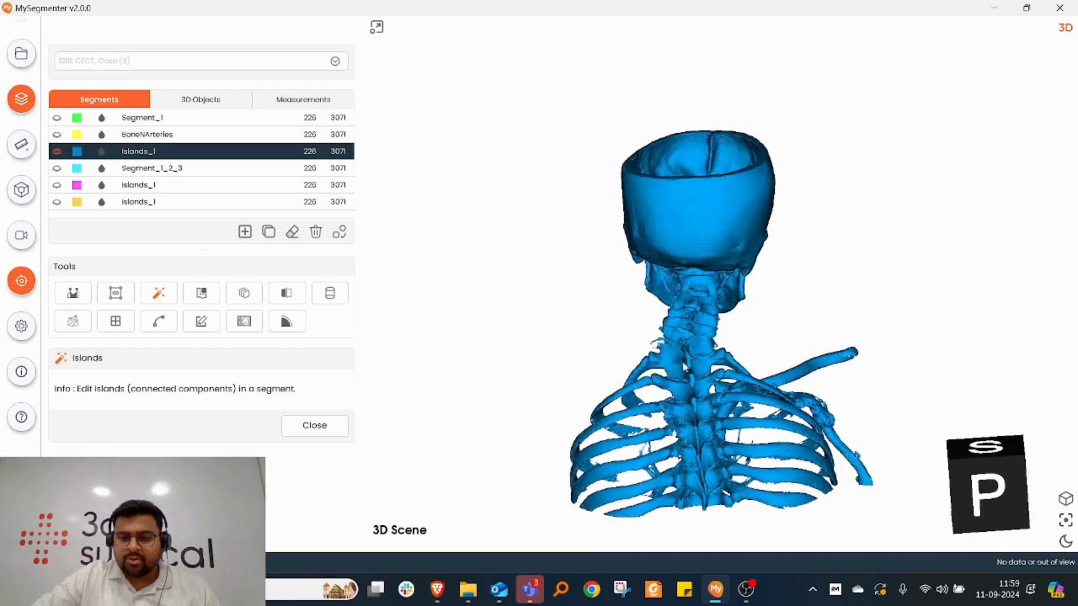
pyautogui.moveTo(557, 478); pyautogui.dragTo(730, 424)
pyautogui.moveTo(584, 449); pyautogui.dragTo(786, 441)
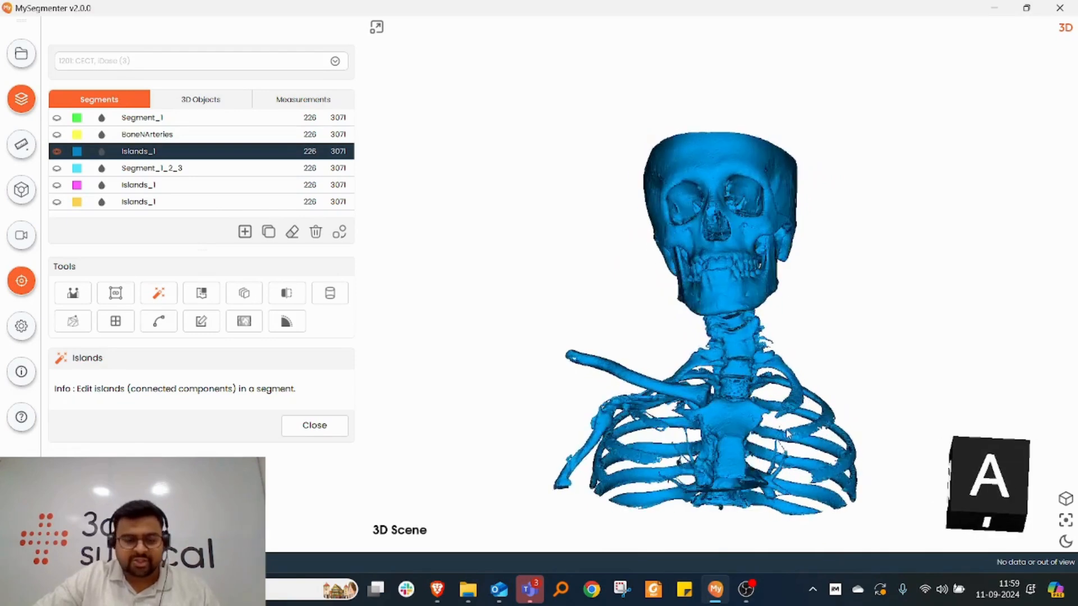
pyautogui.moveTo(787, 433); pyautogui.dragTo(664, 344, button='middle')
pyautogui.moveTo(664, 343); pyautogui.dragTo(678, 384)
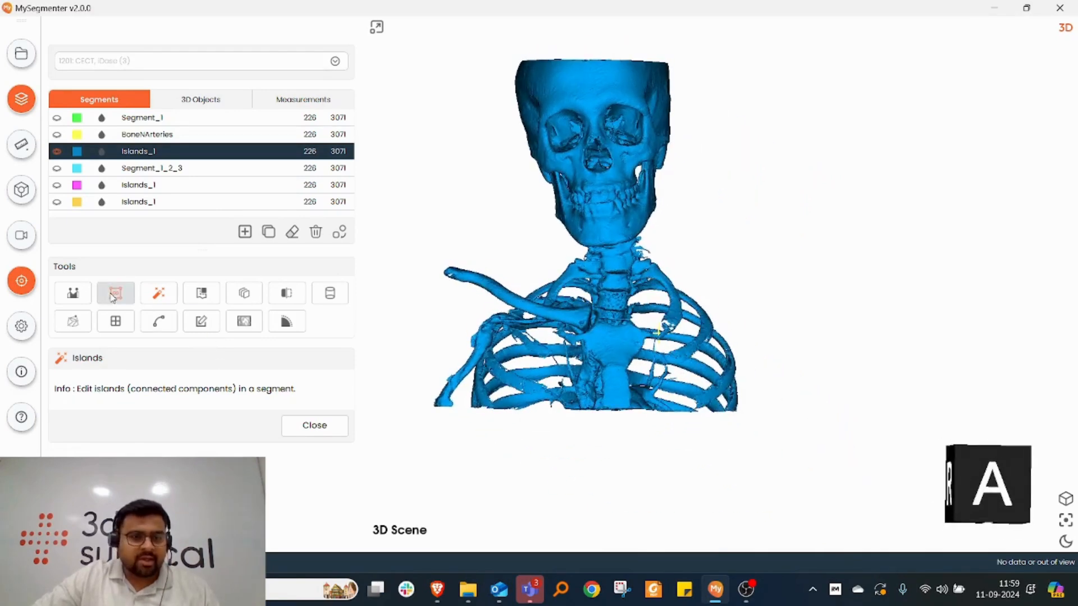
pyautogui.scroll(5, 747, 348)
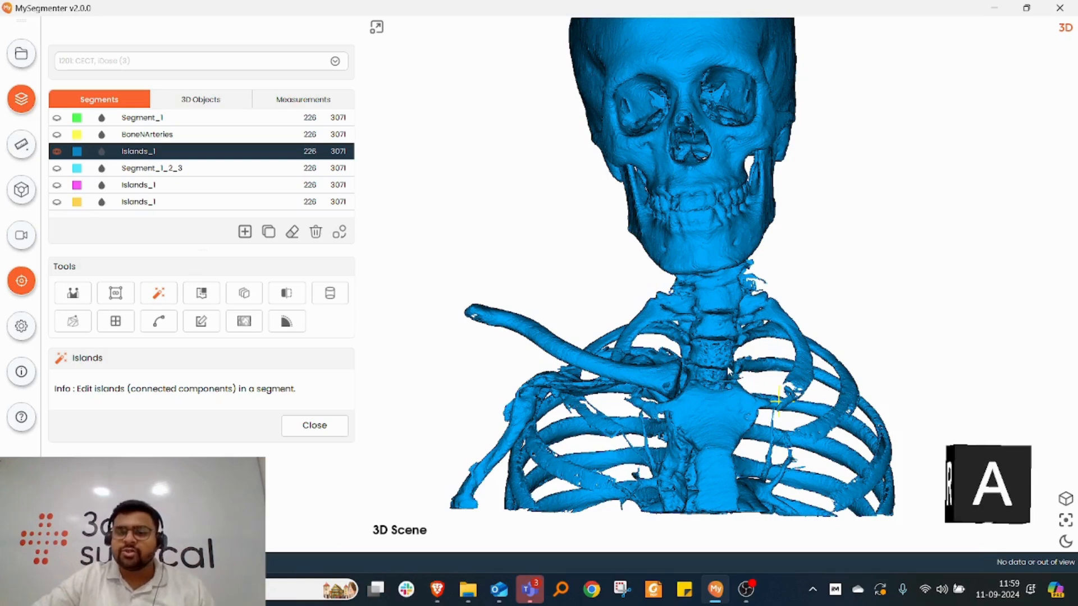
pyautogui.scroll(-2, 726, 366)
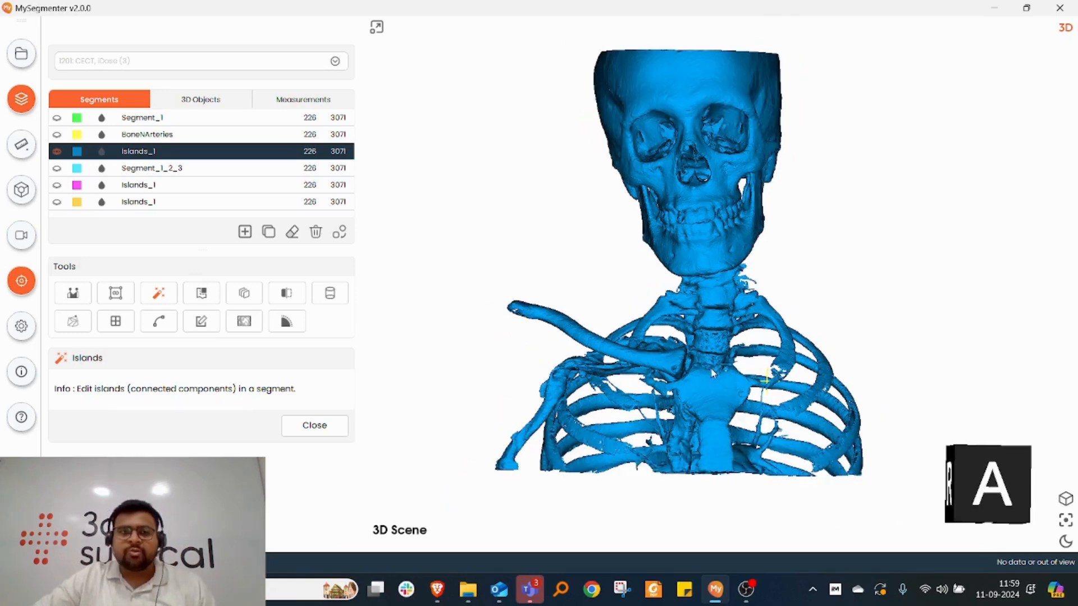
# Step: Try to erase the ribs and shoulder bones below the neck from the blue bone segment with a lasso
pyautogui.click(116, 298)
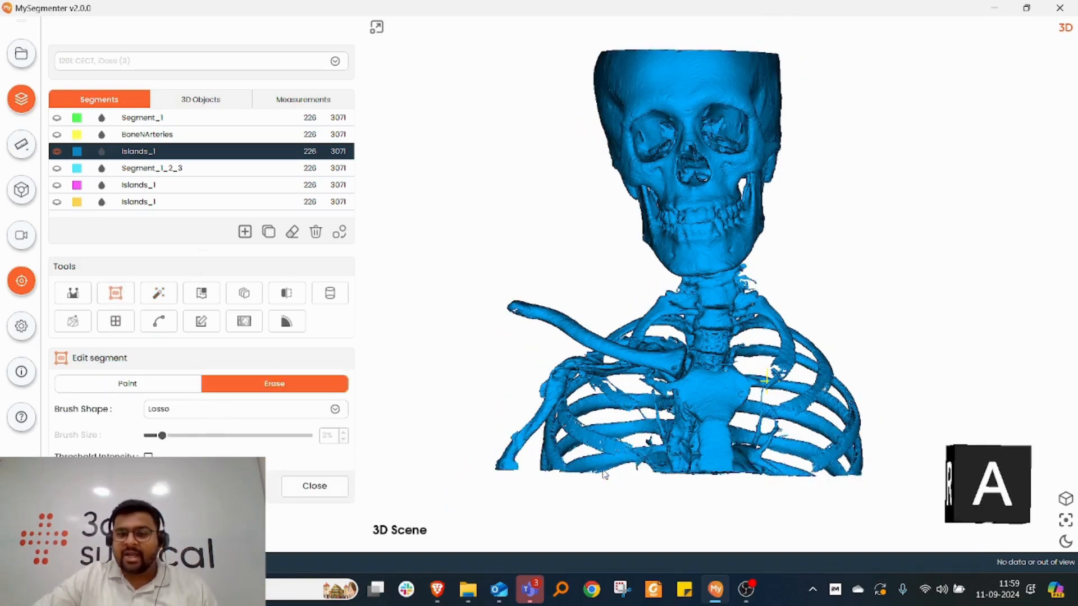
pyautogui.scroll(-2, 618, 498)
pyautogui.moveTo(584, 486)
pyautogui.mouseDown()
pyautogui.moveTo(471, 320)
pyautogui.moveTo(548, 284)
pyautogui.moveTo(651, 318)
pyautogui.moveTo(747, 296)
pyautogui.moveTo(885, 380)
pyautogui.moveTo(637, 525)
pyautogui.mouseUp()
pyautogui.moveTo(880, 358); pyautogui.dragTo(878, 363)
pyautogui.moveTo(878, 364)
pyautogui.mouseDown(button='middle')
pyautogui.moveTo(460, 382)
pyautogui.moveTo(537, 390)
pyautogui.moveTo(472, 392)
pyautogui.mouseUp(button='middle')
pyautogui.scroll(3, 808, 320)
pyautogui.moveTo(808, 320); pyautogui.dragTo(722, 345, button='middle')
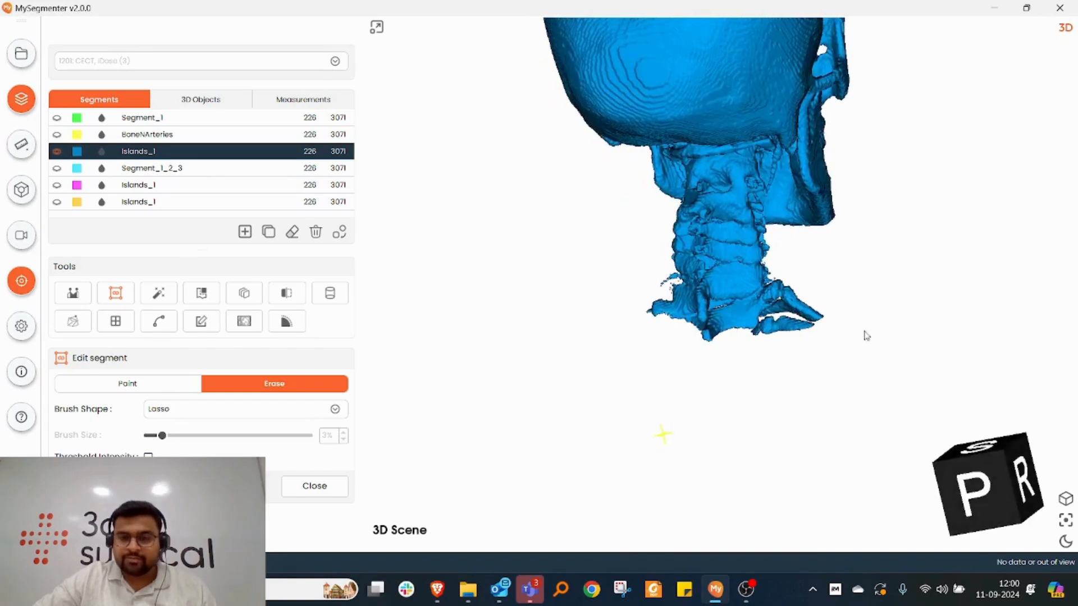
pyautogui.scroll(-1, 813, 335)
pyautogui.scroll(3, 812, 332)
pyautogui.moveTo(821, 326); pyautogui.dragTo(932, 303, button='middle')
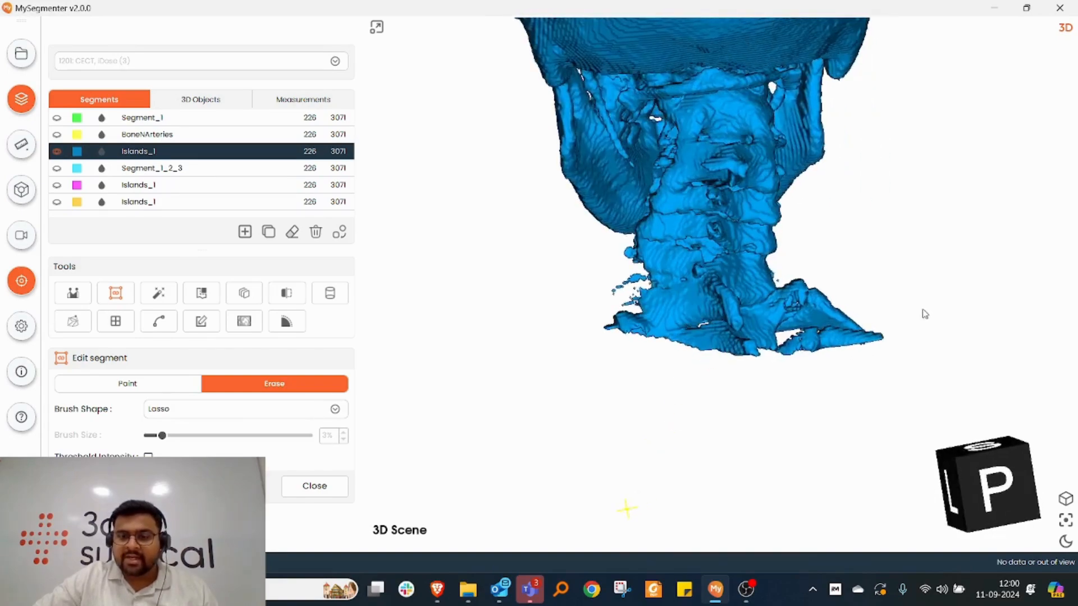
pyautogui.hotkey('ctrl', 'z')
# Step: Lasso-erase the ribs, shoulder and thoracic spine below the neck from the blue bone segment, seen from behind
pyautogui.moveTo(879, 340)
pyautogui.mouseDown(button='middle')
pyautogui.moveTo(737, 389)
pyautogui.moveTo(732, 331)
pyautogui.moveTo(726, 363)
pyautogui.mouseUp(button='middle')
pyautogui.scroll(-1, 728, 363)
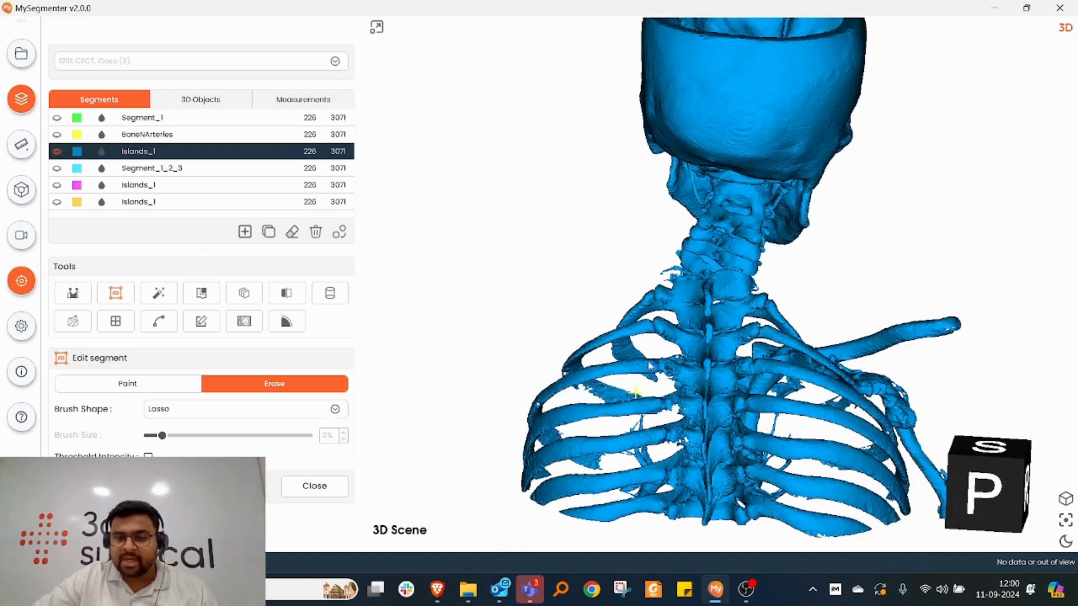
pyautogui.moveTo(472, 429)
pyautogui.mouseDown()
pyautogui.moveTo(540, 336)
pyautogui.moveTo(637, 325)
pyautogui.mouseUp()
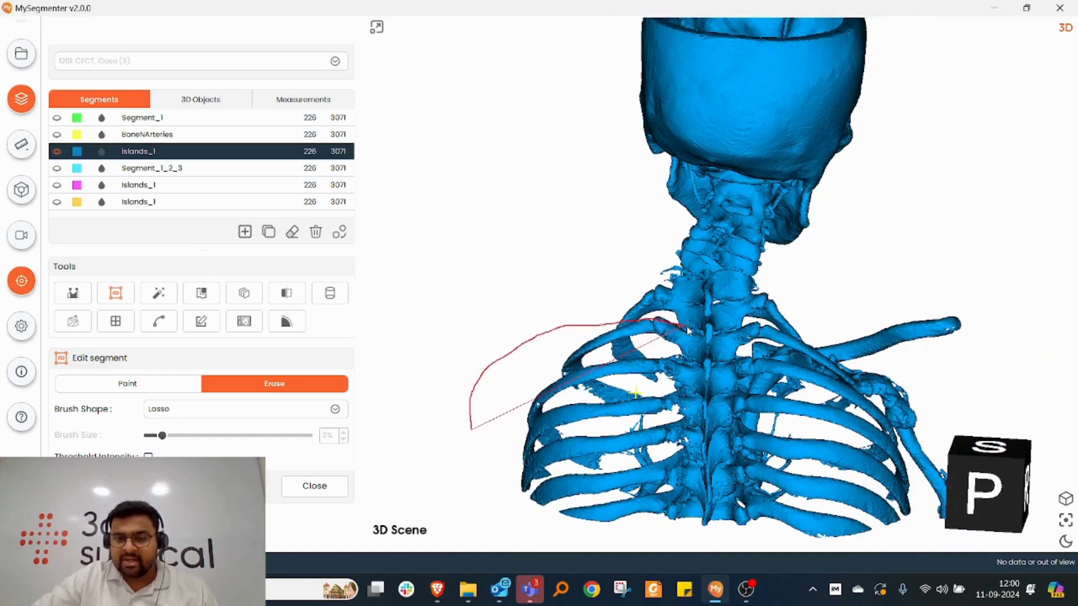
pyautogui.moveTo(750, 324)
pyautogui.mouseDown()
pyautogui.moveTo(793, 301)
pyautogui.moveTo(1070, 314)
pyautogui.moveTo(506, 540)
pyautogui.moveTo(425, 512)
pyautogui.mouseUp()
# Step: Lasso-erase the leftover bone fragments around the lower neck from the blue segment and close the segment editing tool
pyautogui.moveTo(645, 399)
pyautogui.mouseDown(button='middle')
pyautogui.moveTo(823, 406)
pyautogui.moveTo(895, 393)
pyautogui.mouseUp(button='middle')
pyautogui.moveTo(730, 407)
pyautogui.mouseDown(button='middle')
pyautogui.moveTo(761, 369)
pyautogui.moveTo(646, 344)
pyautogui.moveTo(715, 388)
pyautogui.moveTo(684, 380)
pyautogui.moveTo(749, 329)
pyautogui.moveTo(730, 348)
pyautogui.moveTo(760, 351)
pyautogui.moveTo(814, 443)
pyautogui.moveTo(774, 455)
pyautogui.mouseUp(button='middle')
pyautogui.moveTo(759, 543); pyautogui.dragTo(728, 485, button='middle')
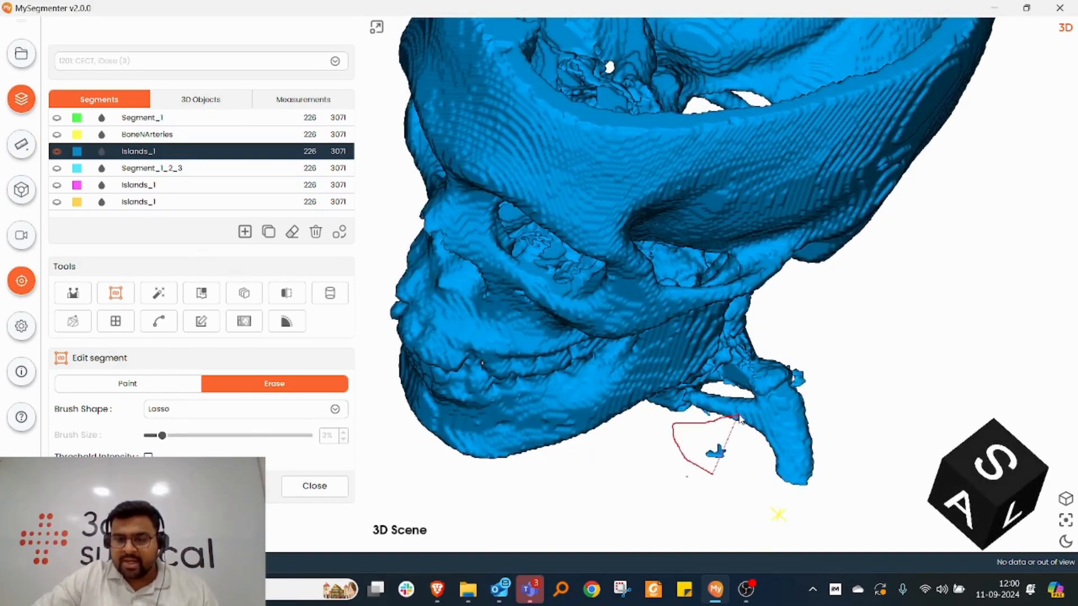
pyautogui.moveTo(806, 370)
pyautogui.mouseDown()
pyautogui.moveTo(751, 510)
pyautogui.moveTo(800, 460)
pyautogui.mouseUp()
pyautogui.moveTo(783, 471)
pyautogui.mouseDown(button='middle')
pyautogui.moveTo(733, 474)
pyautogui.moveTo(810, 501)
pyautogui.mouseUp(button='middle')
pyautogui.moveTo(831, 407)
pyautogui.mouseDown()
pyautogui.moveTo(854, 342)
pyautogui.moveTo(921, 364)
pyautogui.mouseUp()
pyautogui.moveTo(640, 468)
pyautogui.mouseDown(button='middle')
pyautogui.moveTo(798, 410)
pyautogui.moveTo(683, 379)
pyautogui.moveTo(709, 513)
pyautogui.moveTo(763, 498)
pyautogui.moveTo(770, 510)
pyautogui.moveTo(676, 403)
pyautogui.mouseUp(button='middle')
pyautogui.scroll(-10, 675, 403)
pyautogui.moveTo(823, 332); pyautogui.dragTo(863, 279, button='middle')
pyautogui.scroll(4, 809, 260)
pyautogui.scroll(7, 571, 313)
pyautogui.scroll(-7, 579, 312)
pyautogui.moveTo(696, 283); pyautogui.dragTo(591, 347, button='middle')
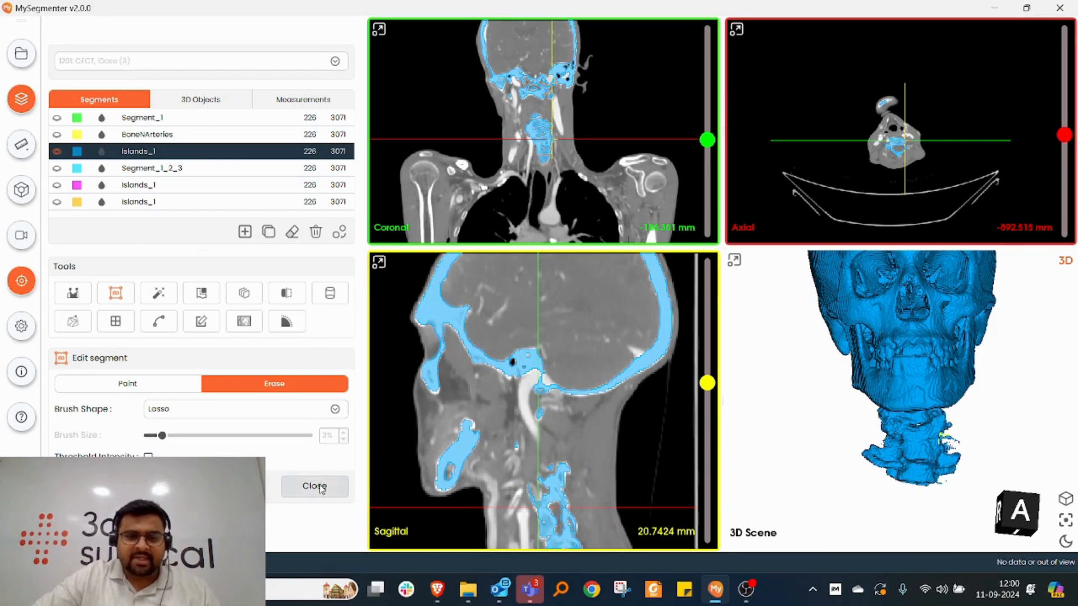
pyautogui.click(315, 486)
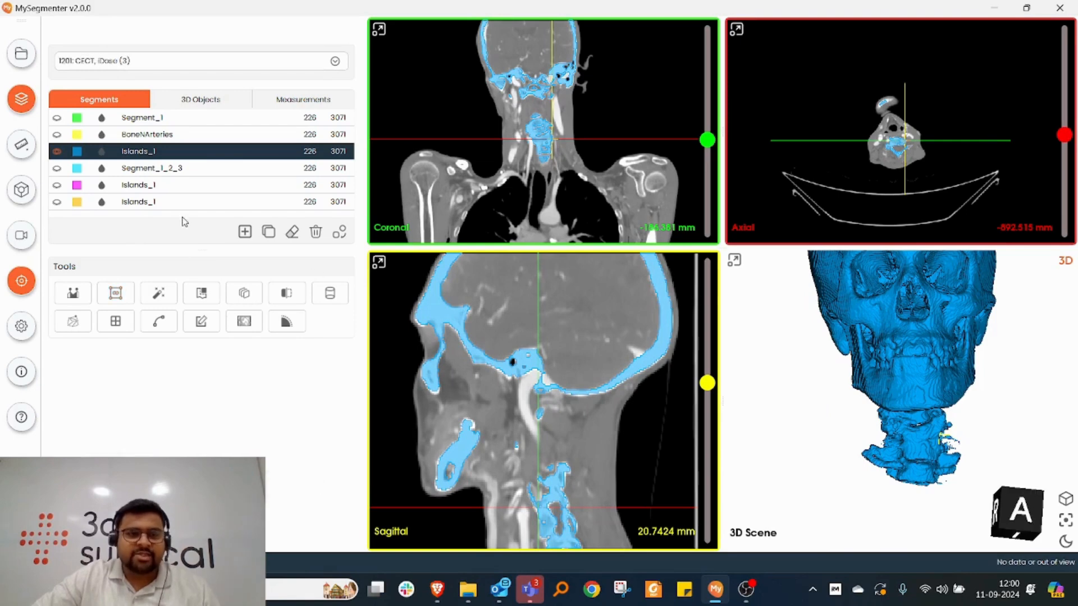
# Step: Extract the trimmed skull and neck bone as a new island and hide the blue bone segment
pyautogui.click(160, 294)
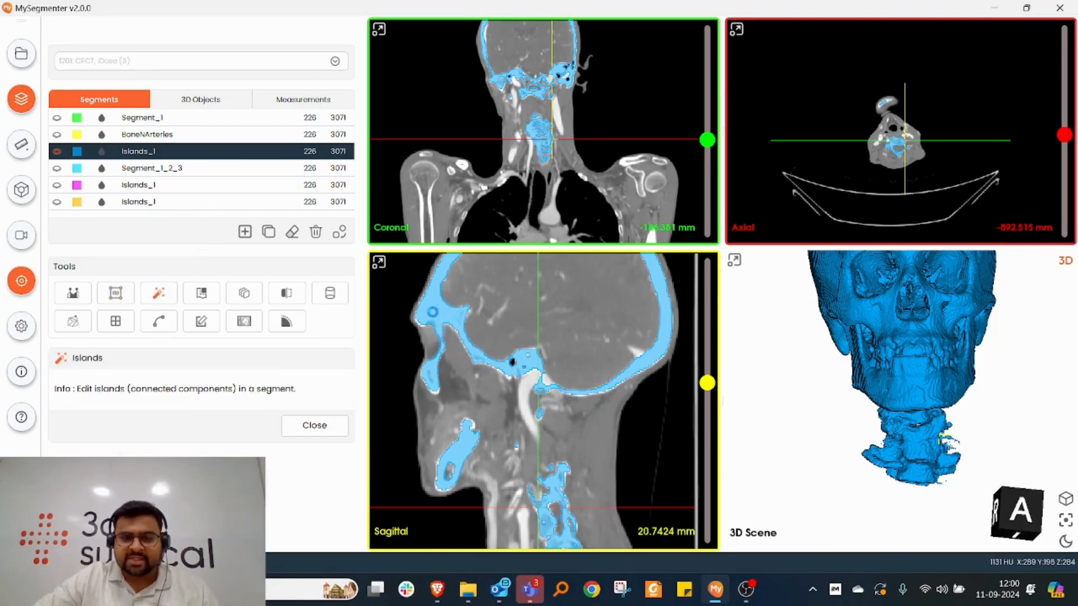
pyautogui.click(906, 399)
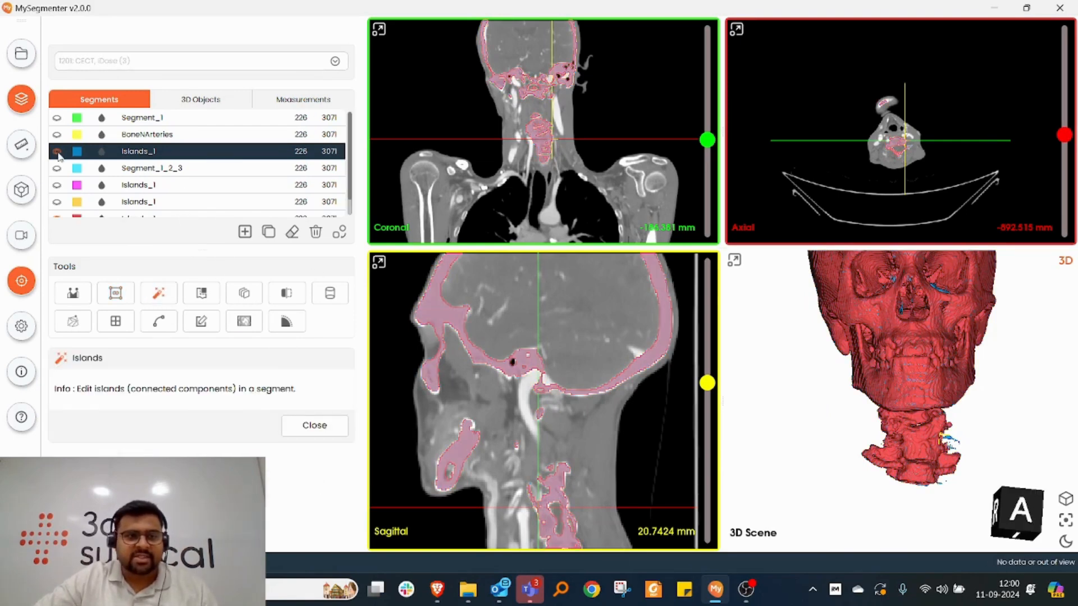
pyautogui.click(58, 152)
# Step: Show the new red bone island together with the yellow artery segment, keeping the blue bone segment hidden
pyautogui.scroll(-1, 274, 185)
pyautogui.keyDown('ctrl'); pyautogui.click(162, 211); pyautogui.keyUp('ctrl')
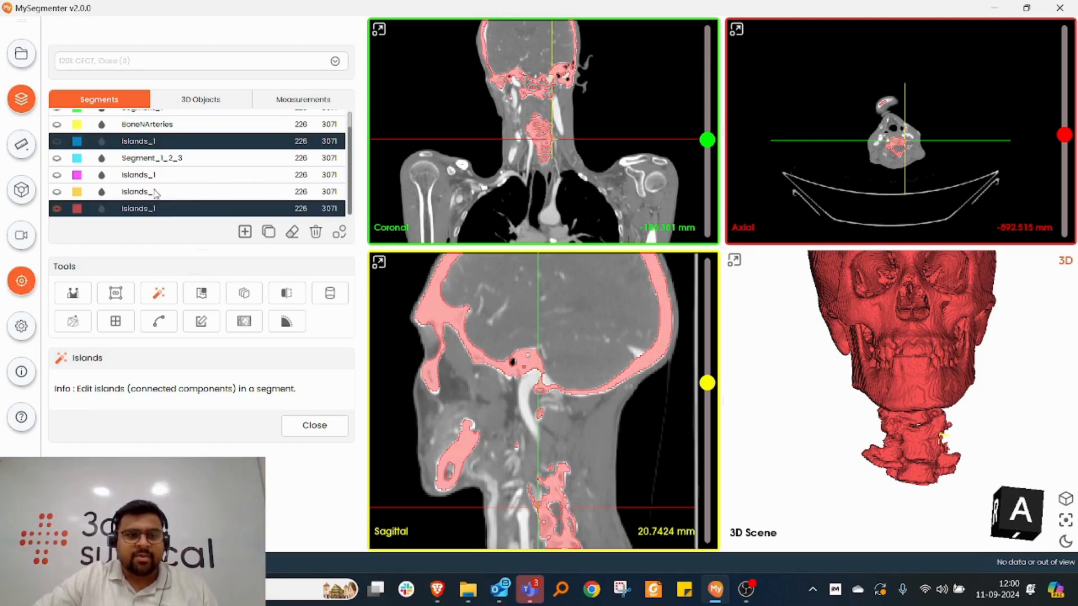
pyautogui.keyDown('ctrl'); pyautogui.click(155, 192); pyautogui.keyUp('ctrl')
pyautogui.click(57, 192)
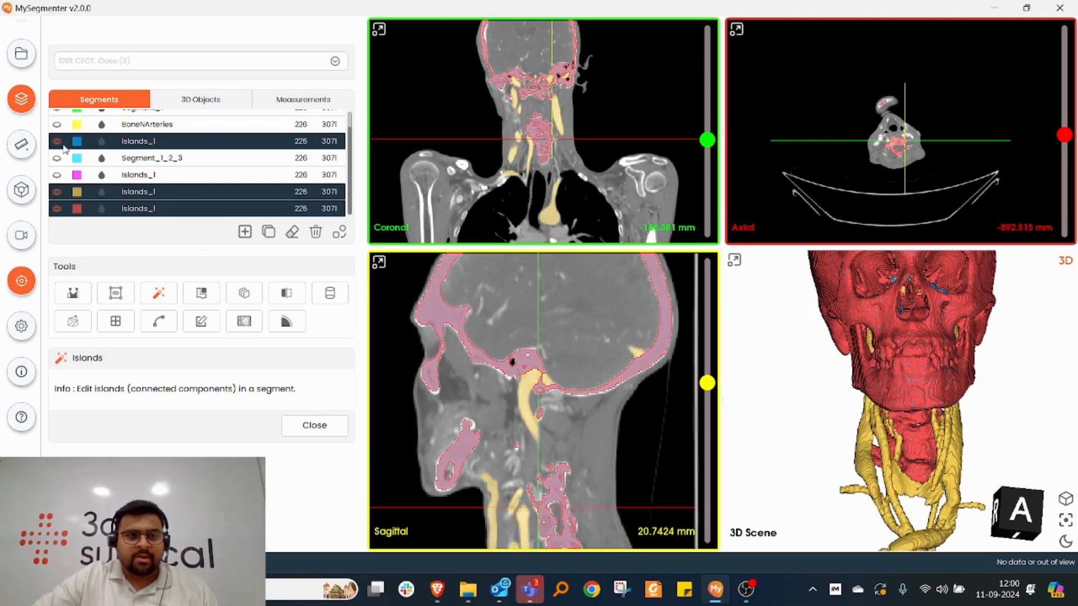
pyautogui.click(57, 144)
pyautogui.click(149, 212)
pyautogui.keyDown('ctrl'); pyautogui.click(146, 194); pyautogui.keyUp('ctrl')
pyautogui.click(57, 209)
# Step: Examine the red bone island and yellow arteries together from several sides in the enlarged 3D scene
pyautogui.moveTo(982, 354); pyautogui.dragTo(577, 456)
pyautogui.doubleClick(772, 382)
pyautogui.scroll(3, 767, 394)
pyautogui.moveTo(767, 395); pyautogui.dragTo(518, 405)
pyautogui.doubleClick(659, 383)
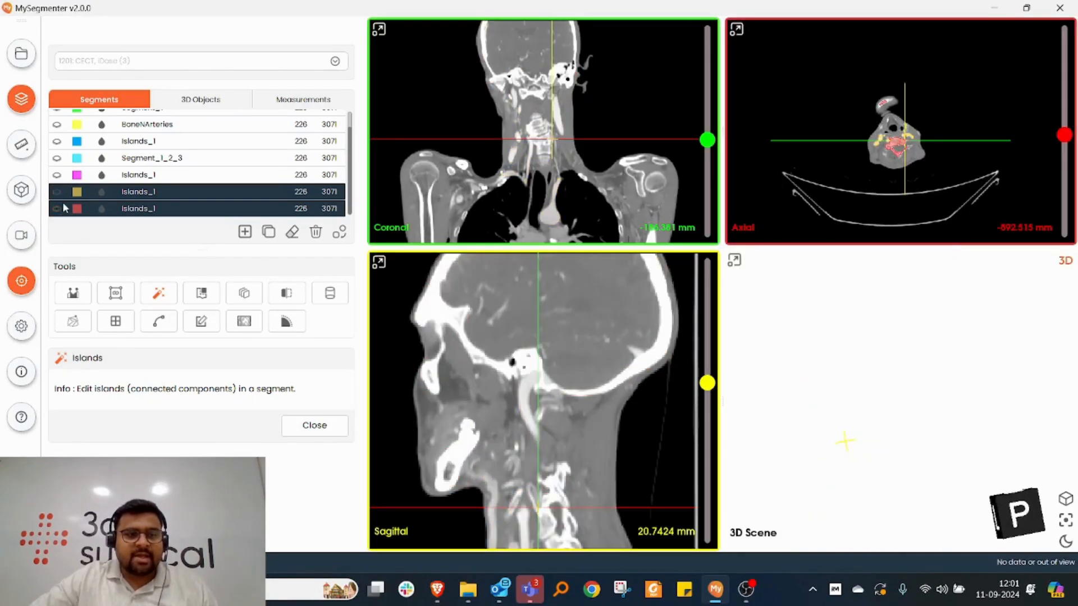
# Step: Display only the red bone island and view it from its right side in the enlarged 3D scene
pyautogui.click(143, 216)
pyautogui.click(56, 192)
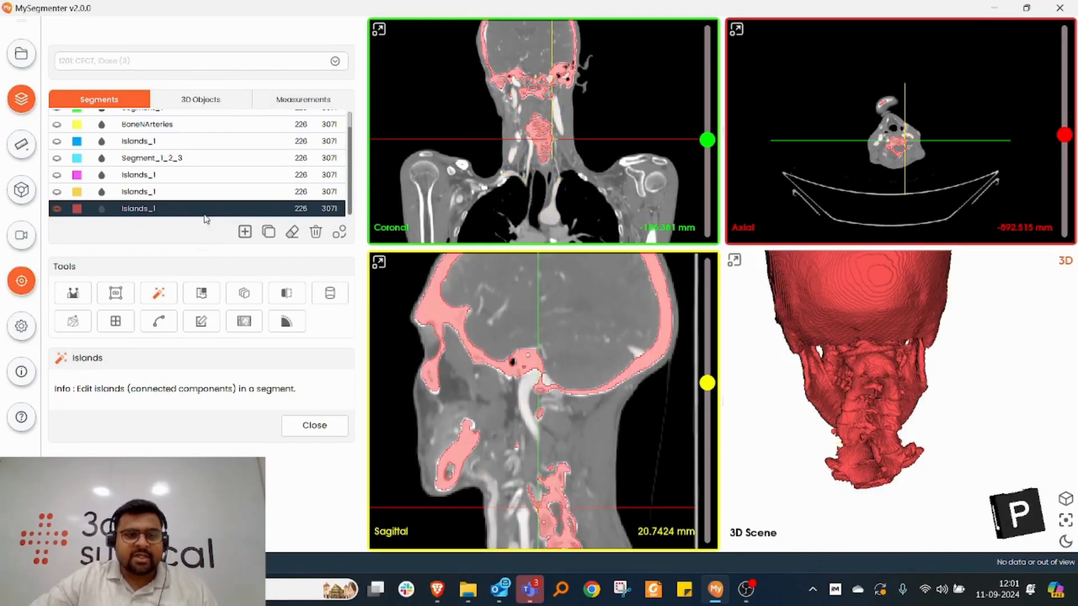
pyautogui.doubleClick(999, 358)
pyautogui.moveTo(979, 353); pyautogui.dragTo(686, 355)
pyautogui.scroll(-3, 686, 355)
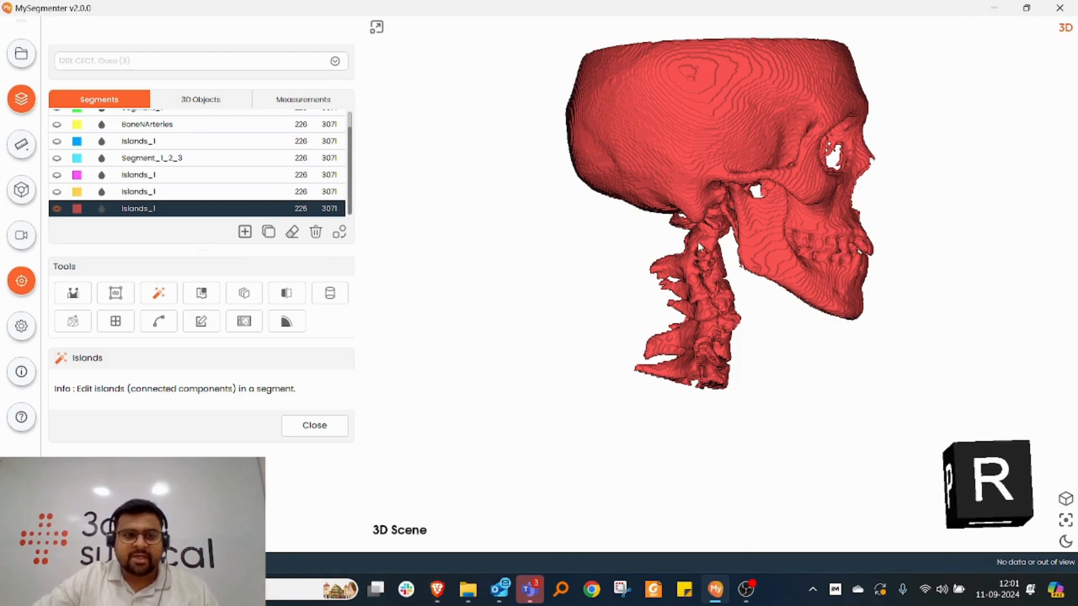
pyautogui.scroll(5, 697, 241)
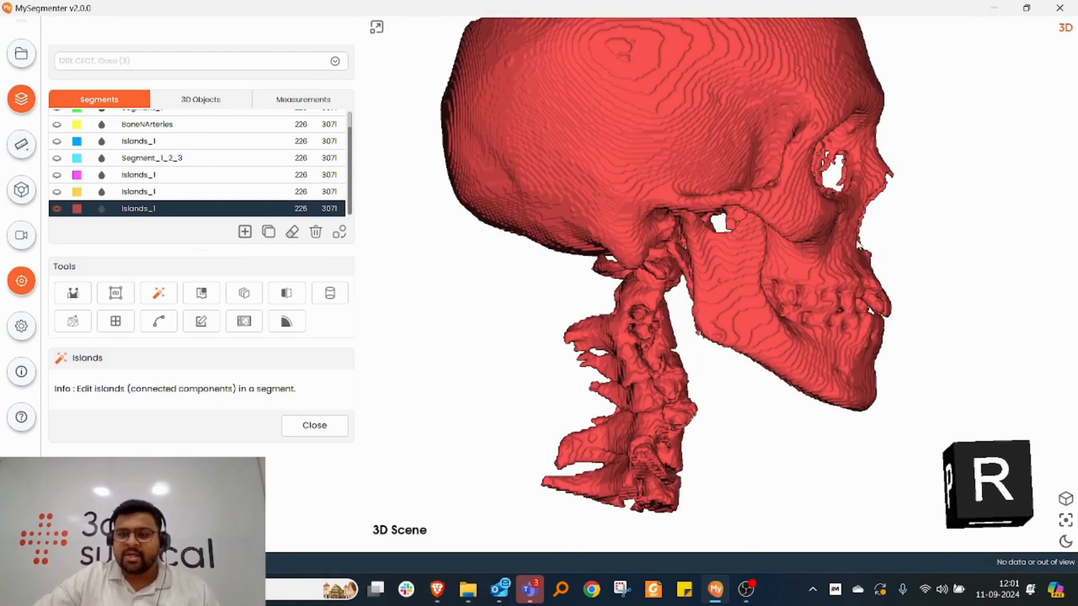
pyautogui.scroll(-3, 652, 221)
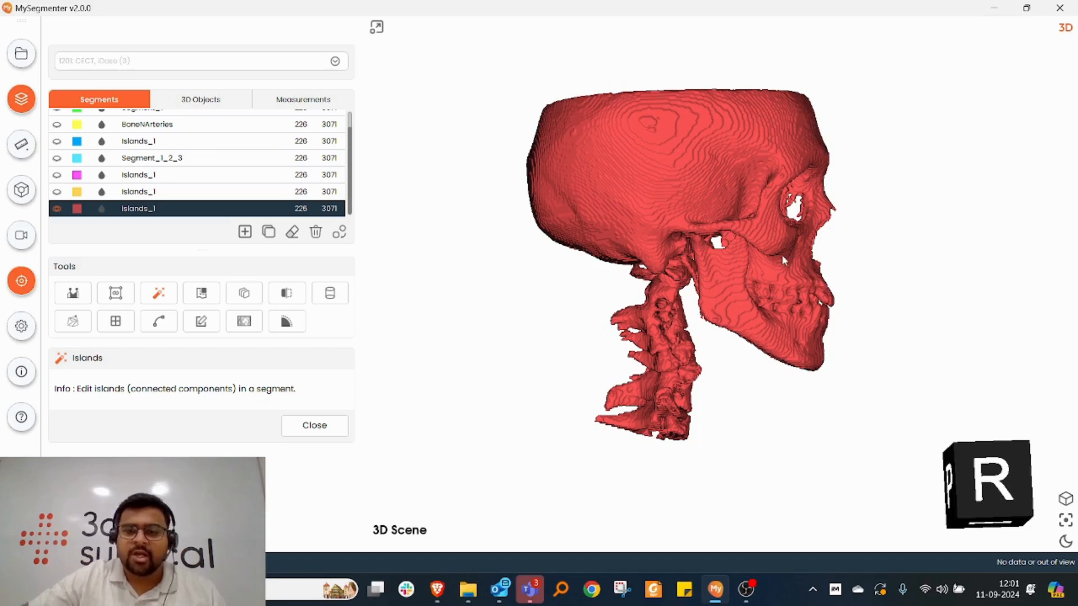
# Step: Start splitting the red bone island and lasso-paint the cervical vertebrae as SplitSegment_1 from the side view
pyautogui.click(285, 294)
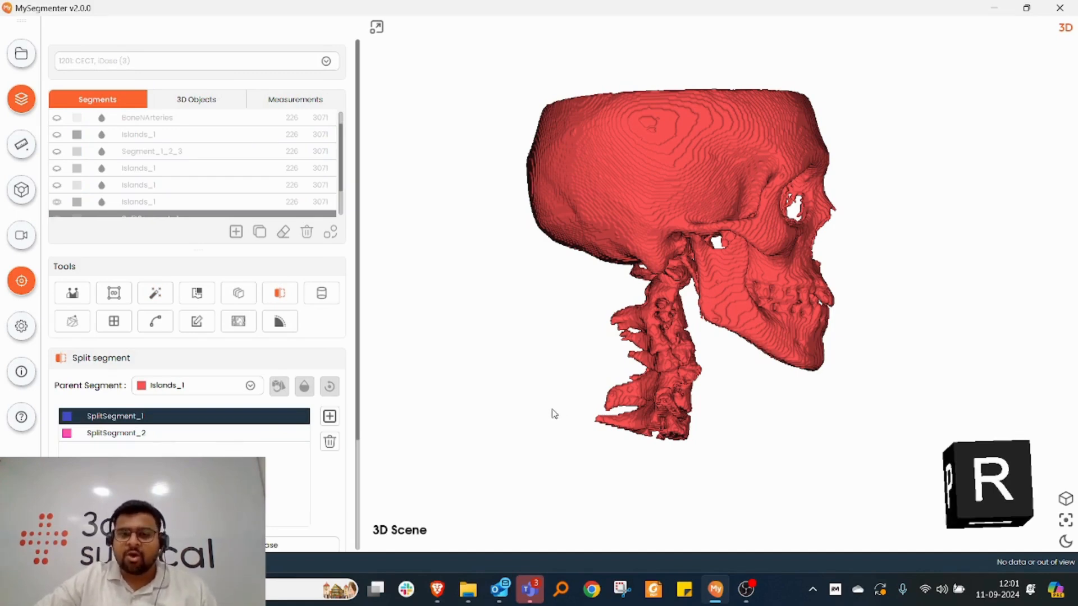
pyautogui.scroll(-3, 187, 455)
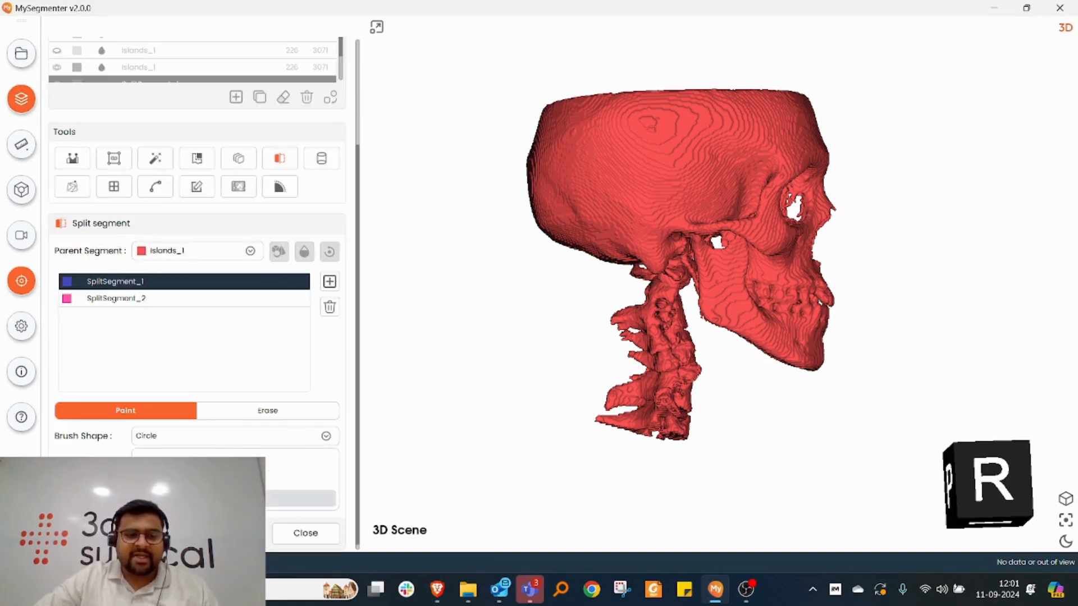
pyautogui.scroll(1, 231, 448)
pyautogui.moveTo(560, 414)
pyautogui.mouseDown()
pyautogui.moveTo(598, 317)
pyautogui.moveTo(646, 281)
pyautogui.moveTo(681, 292)
pyautogui.moveTo(696, 327)
pyautogui.mouseUp()
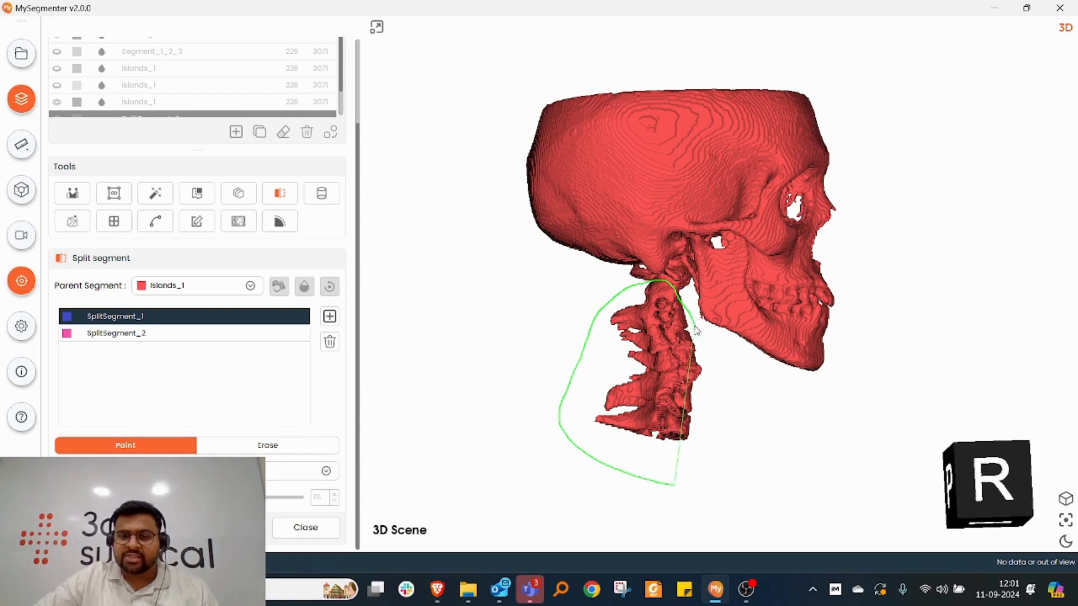
# Step: Lasso-paint the uppermost vertebra beneath the skull into SplitSegment_1, seen from behind
pyautogui.moveTo(585, 333)
pyautogui.mouseDown(button='middle')
pyautogui.moveTo(715, 297)
pyautogui.moveTo(764, 267)
pyautogui.moveTo(688, 316)
pyautogui.moveTo(769, 303)
pyautogui.moveTo(607, 344)
pyautogui.moveTo(679, 306)
pyautogui.moveTo(694, 248)
pyautogui.moveTo(778, 258)
pyautogui.mouseUp(button='middle')
pyautogui.scroll(4, 637, 288)
pyautogui.scroll(4, 676, 250)
pyautogui.moveTo(676, 251); pyautogui.dragTo(678, 223, button='middle')
pyautogui.moveTo(712, 273)
pyautogui.mouseDown()
pyautogui.moveTo(457, 323)
pyautogui.moveTo(500, 238)
pyautogui.moveTo(599, 219)
pyautogui.mouseUp()
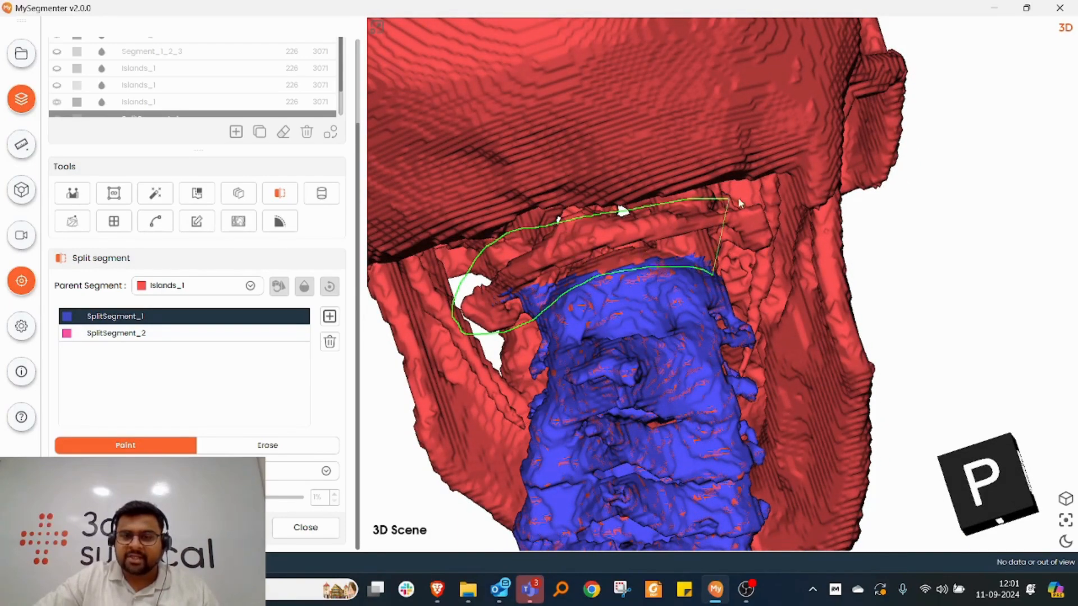
# Step: Lasso-erase the SplitSegment_1 paint from the face and jaw region, seen from below the skull
pyautogui.moveTo(696, 292)
pyautogui.mouseDown(button='middle')
pyautogui.moveTo(599, 292)
pyautogui.moveTo(515, 323)
pyautogui.moveTo(503, 165)
pyautogui.moveTo(641, 225)
pyautogui.moveTo(655, 251)
pyautogui.mouseUp(button='middle')
pyautogui.scroll(3, 503, 164)
pyautogui.scroll(-5, 508, 168)
pyautogui.moveTo(782, 476); pyautogui.dragTo(809, 437, button='middle')
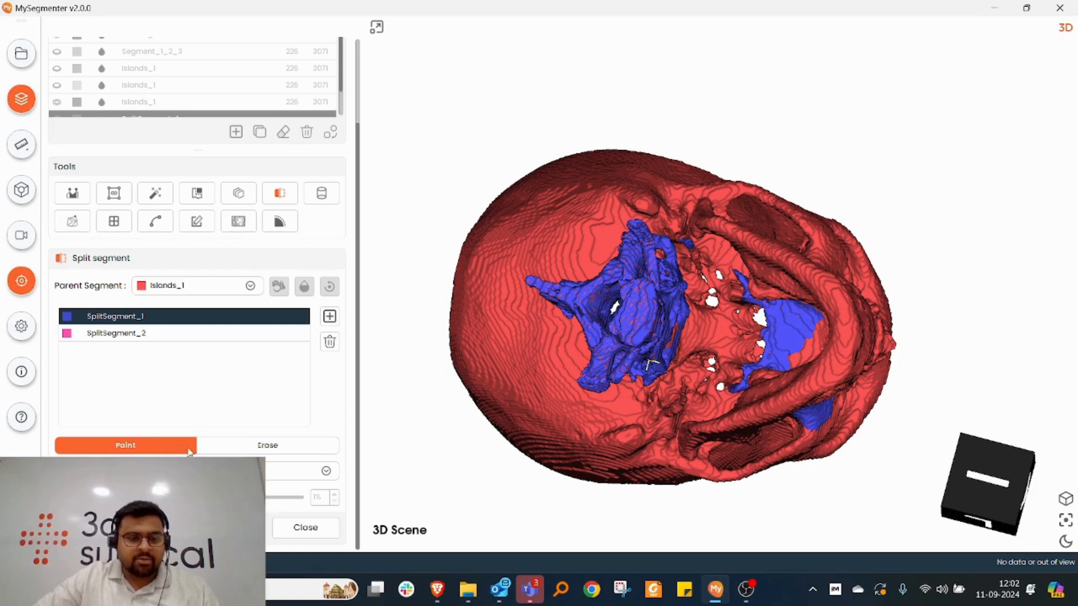
pyautogui.click(267, 447)
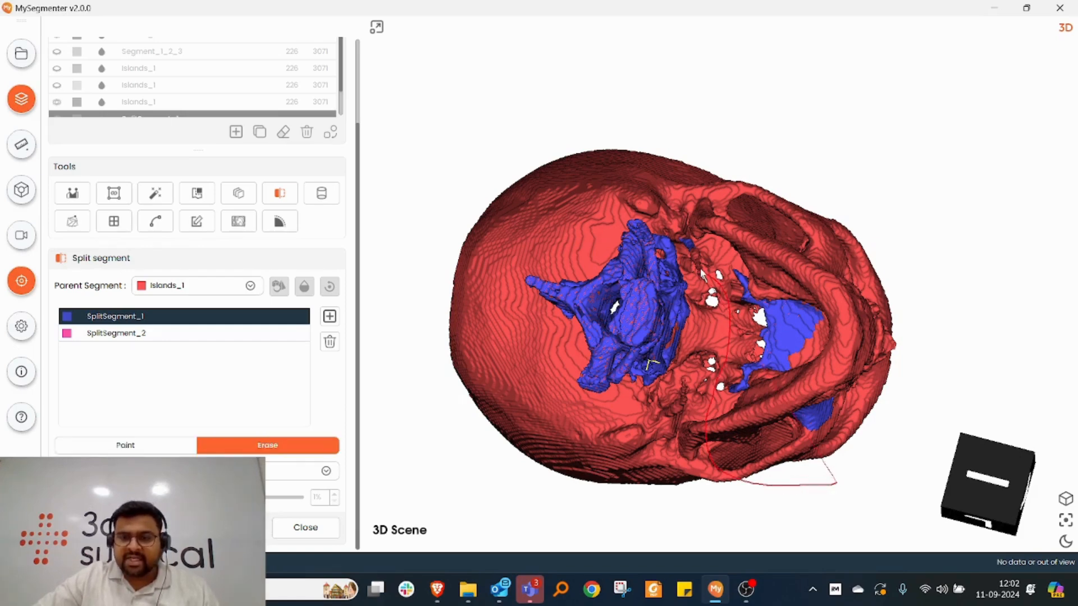
pyautogui.moveTo(677, 206)
pyautogui.mouseDown()
pyautogui.moveTo(954, 340)
pyautogui.moveTo(903, 504)
pyautogui.mouseUp()
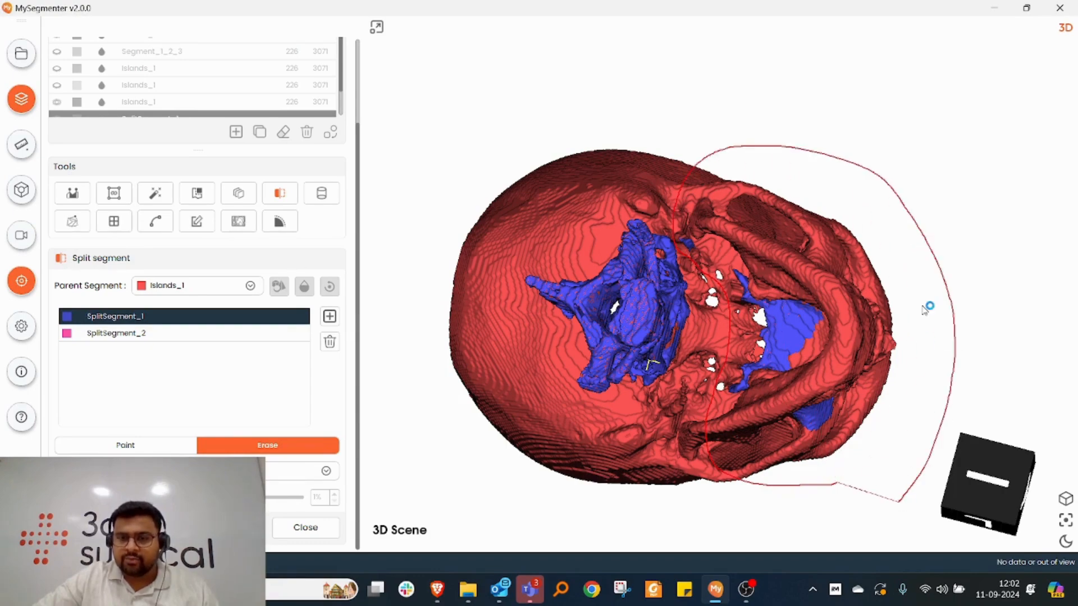
pyautogui.moveTo(923, 311); pyautogui.dragTo(880, 519)
pyautogui.scroll(5, 614, 235)
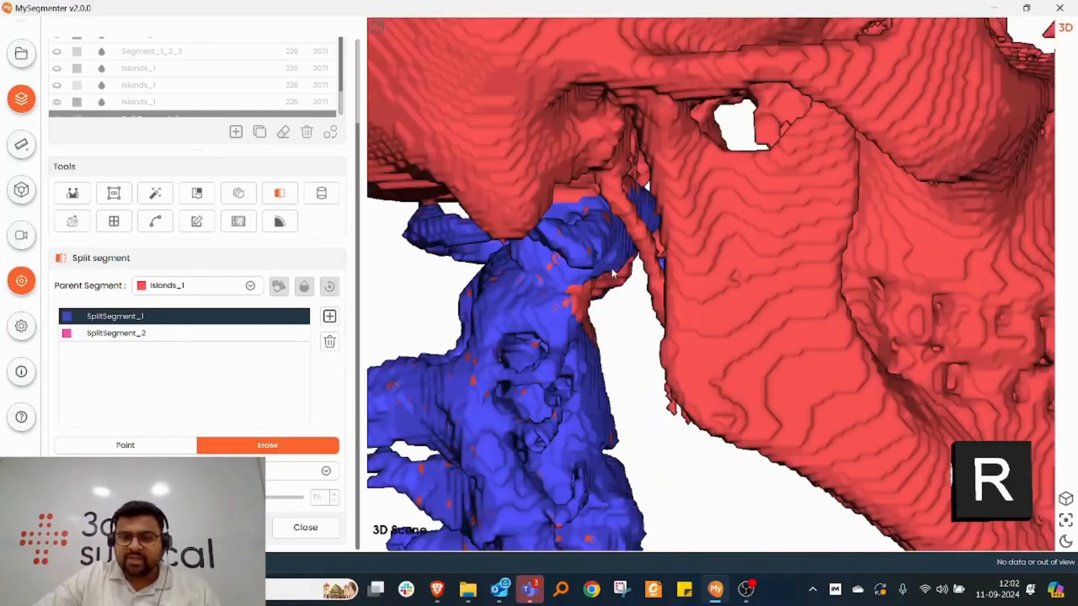
# Step: Lasso-paint the remaining unpainted spots on the cervical vertebrae into SplitSegment_1 from the side and from below
pyautogui.moveTo(612, 259); pyautogui.dragTo(609, 264)
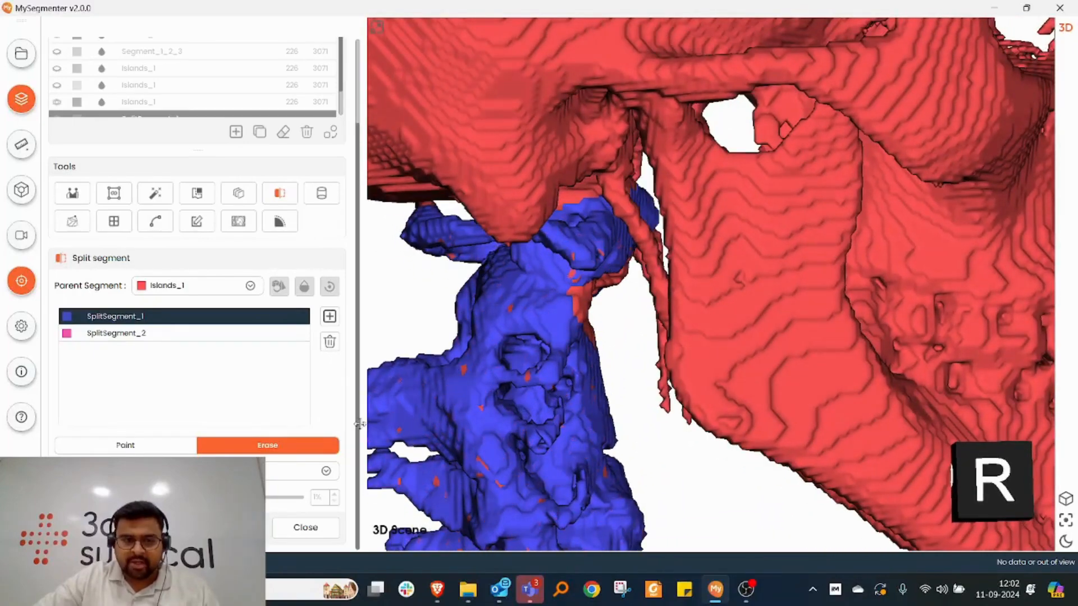
pyautogui.click(163, 447)
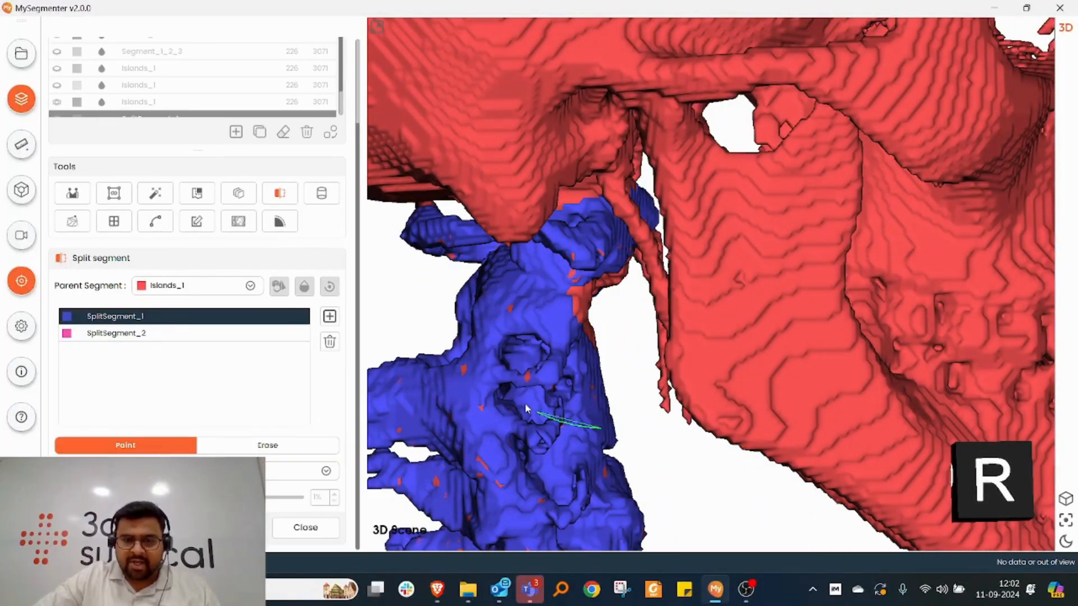
pyautogui.moveTo(606, 400); pyautogui.dragTo(605, 425)
pyautogui.moveTo(604, 439)
pyautogui.mouseDown(button='middle')
pyautogui.moveTo(569, 221)
pyautogui.moveTo(508, 221)
pyautogui.mouseUp(button='middle')
pyautogui.scroll(-8, 509, 224)
pyautogui.moveTo(694, 192); pyautogui.dragTo(556, 418, button='middle')
pyautogui.moveTo(556, 418); pyautogui.dragTo(679, 215, button='right')
pyautogui.moveTo(679, 215); pyautogui.dragTo(835, 206, button='middle')
pyautogui.moveTo(563, 252); pyautogui.dragTo(597, 469, button='middle')
pyautogui.moveTo(626, 448)
pyautogui.mouseDown()
pyautogui.moveTo(601, 441)
pyautogui.moveTo(618, 387)
pyautogui.mouseUp()
# Step: Lasso-erase the stray SplitSegment_1 paint from the back of the skull
pyautogui.moveTo(683, 435)
pyautogui.mouseDown(button='middle')
pyautogui.moveTo(666, 373)
pyautogui.moveTo(602, 369)
pyautogui.moveTo(441, 488)
pyautogui.mouseUp(button='middle')
pyautogui.scroll(-4, 838, 346)
pyautogui.moveTo(840, 347); pyautogui.dragTo(780, 367, button='middle')
pyautogui.moveTo(861, 240); pyautogui.dragTo(622, 269, button='middle')
pyautogui.click(269, 444)
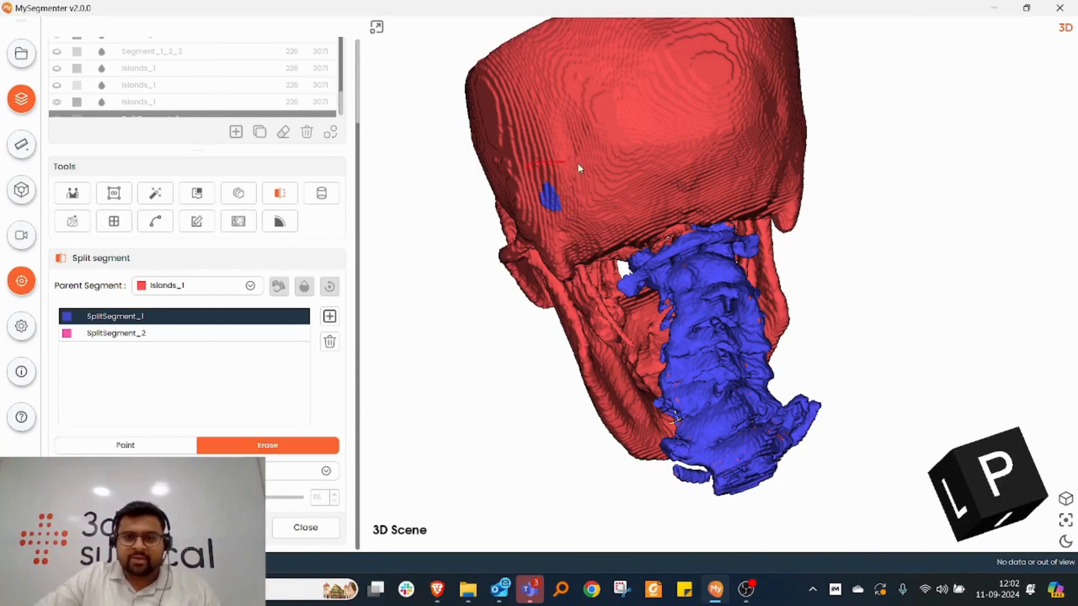
pyautogui.moveTo(514, 302)
pyautogui.mouseDown(button='middle')
pyautogui.moveTo(786, 245)
pyautogui.moveTo(760, 210)
pyautogui.moveTo(703, 243)
pyautogui.moveTo(874, 221)
pyautogui.moveTo(629, 253)
pyautogui.mouseUp(button='middle')
# Step: Lasso-paint the whole skull, including the cut upper rim, into SplitSegment_2 from the right side
pyautogui.click(157, 335)
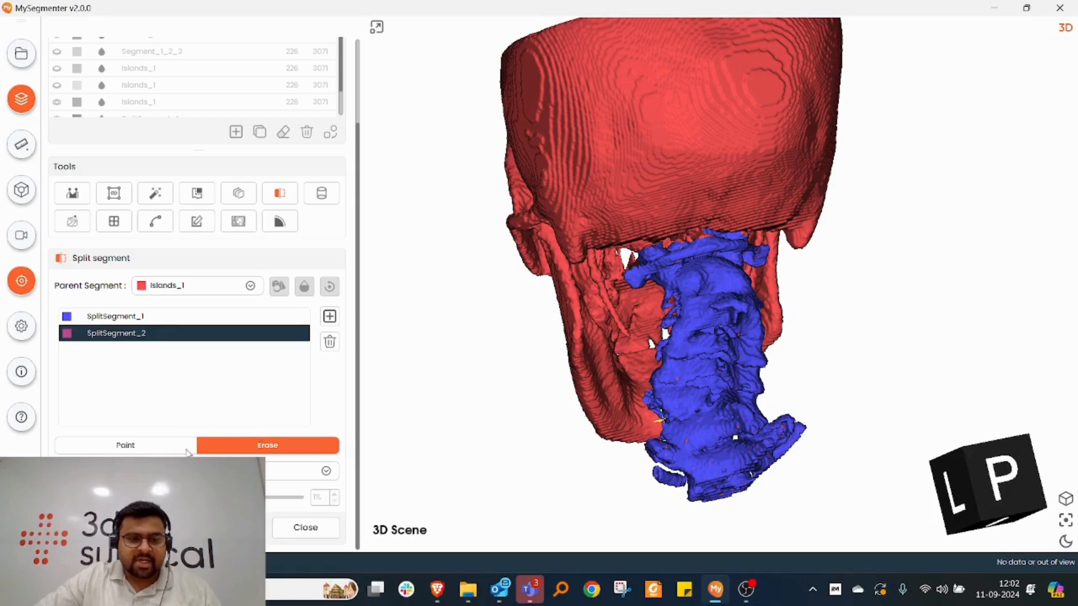
pyautogui.click(168, 447)
pyautogui.moveTo(775, 247)
pyautogui.mouseDown(button='middle')
pyautogui.moveTo(847, 241)
pyautogui.moveTo(448, 264)
pyautogui.moveTo(530, 176)
pyautogui.moveTo(514, 155)
pyautogui.moveTo(491, 215)
pyautogui.moveTo(507, 235)
pyautogui.mouseUp(button='middle')
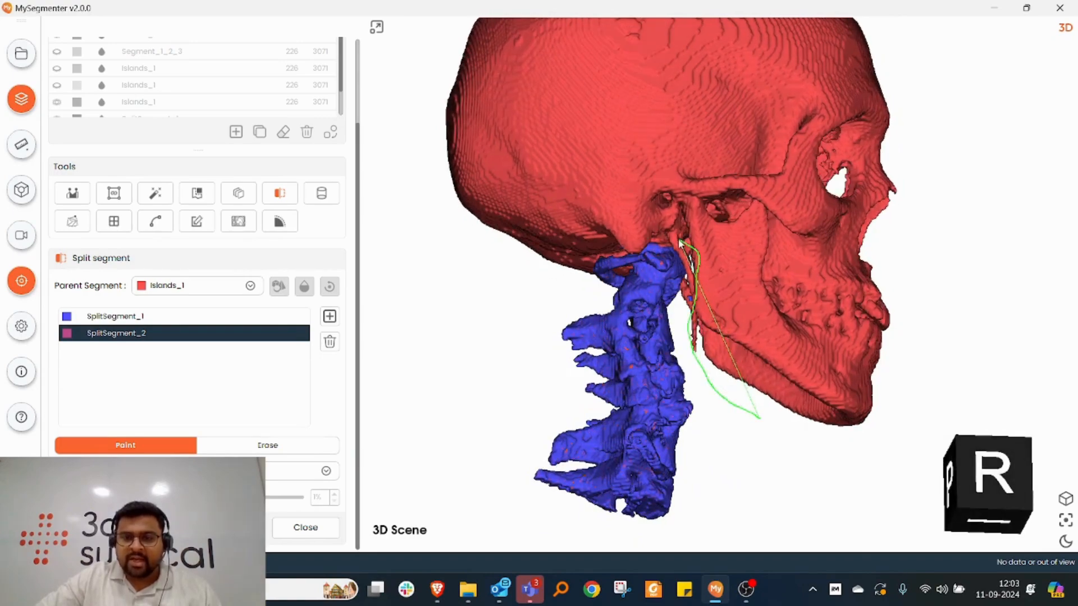
pyautogui.moveTo(640, 238)
pyautogui.mouseDown()
pyautogui.moveTo(365, 169)
pyautogui.moveTo(786, 14)
pyautogui.moveTo(970, 352)
pyautogui.moveTo(892, 490)
pyautogui.mouseUp()
pyautogui.scroll(-4, 766, 247)
pyautogui.moveTo(786, 241)
pyautogui.mouseDown(button='middle')
pyautogui.moveTo(766, 247)
pyautogui.moveTo(802, 262)
pyautogui.mouseUp(button='middle')
pyautogui.moveTo(859, 180)
pyautogui.mouseDown()
pyautogui.moveTo(645, 197)
pyautogui.moveTo(879, 141)
pyautogui.mouseUp()
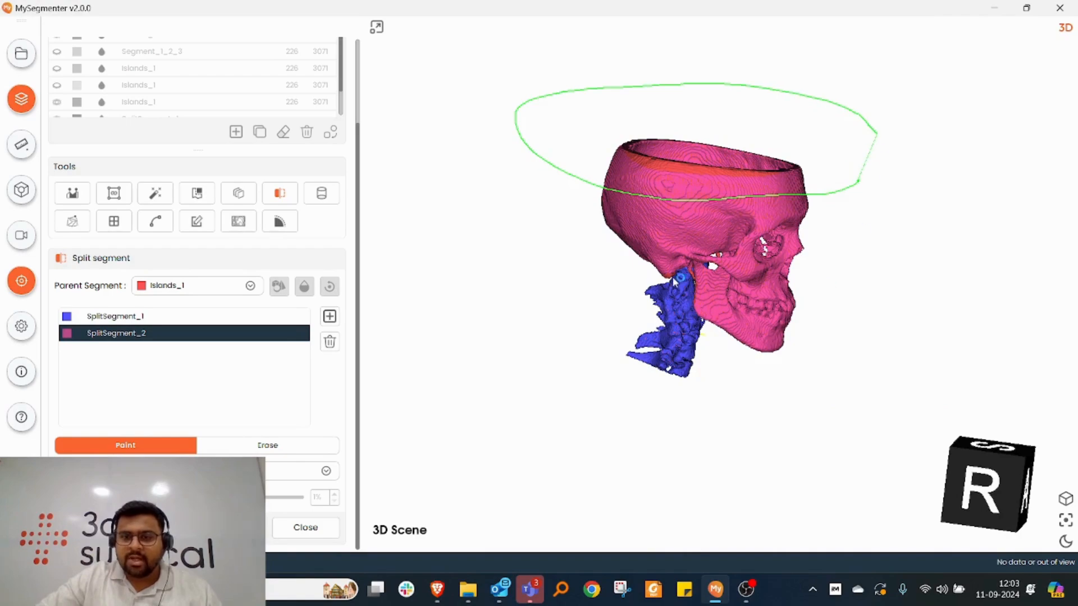
# Step: Lasso-paint the unpainted strips of bone between the right jaw and the spine into SplitSegment_2
pyautogui.scroll(10, 673, 282)
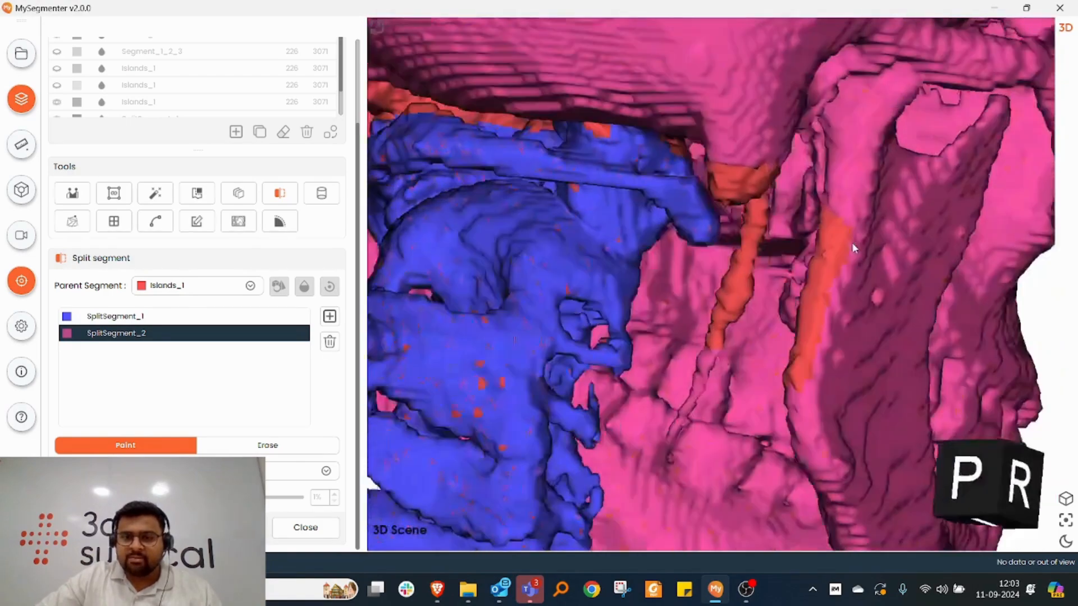
pyautogui.moveTo(852, 247); pyautogui.dragTo(880, 267, button='middle')
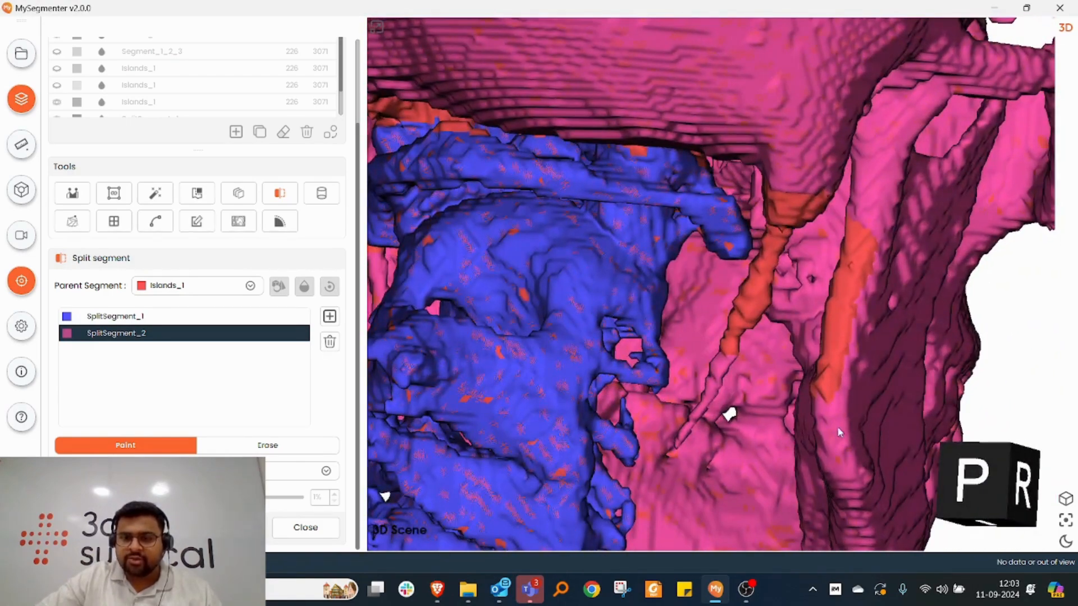
pyautogui.moveTo(752, 407); pyautogui.dragTo(754, 291)
pyautogui.moveTo(762, 227); pyautogui.dragTo(951, 316)
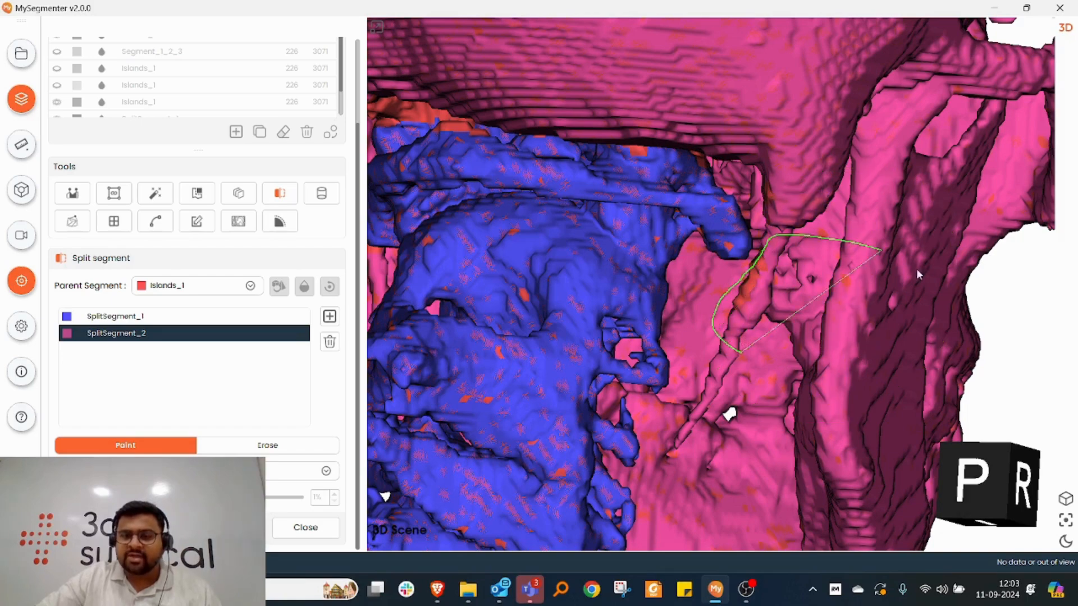
# Step: Lasso-paint the unpainted skull base above the uppermost vertebra into SplitSegment_2, seen from behind
pyautogui.scroll(-5, 889, 341)
pyautogui.moveTo(547, 301)
pyautogui.mouseDown()
pyautogui.moveTo(664, 295)
pyautogui.moveTo(710, 265)
pyautogui.mouseUp()
pyautogui.scroll(5, 651, 148)
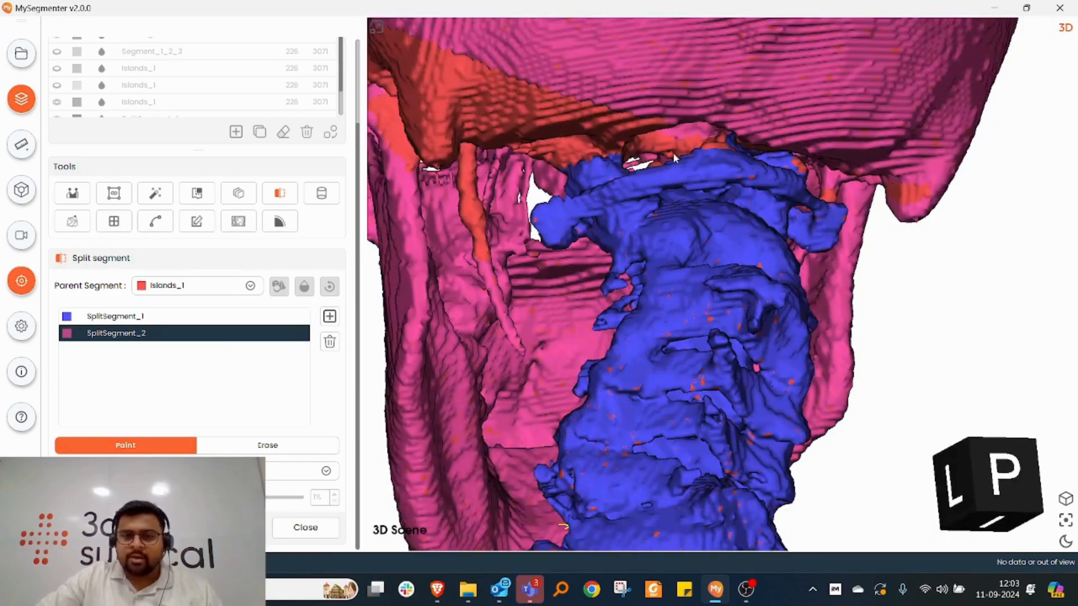
pyautogui.scroll(2, 687, 153)
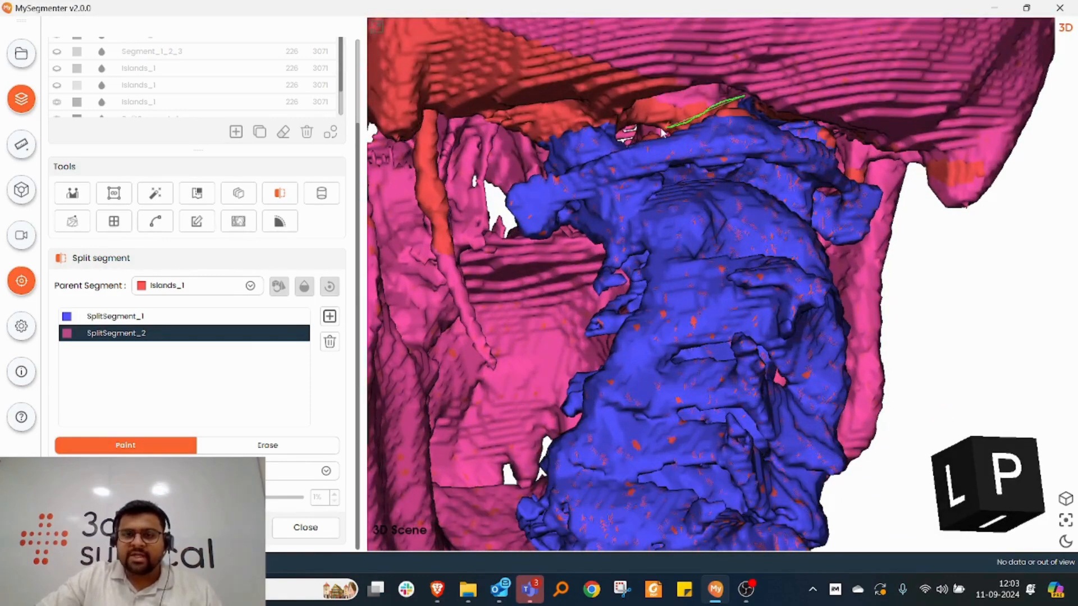
pyautogui.moveTo(587, 123)
pyautogui.mouseDown()
pyautogui.moveTo(486, 180)
pyautogui.moveTo(343, 168)
pyautogui.moveTo(465, 4)
pyautogui.moveTo(716, 12)
pyautogui.mouseUp()
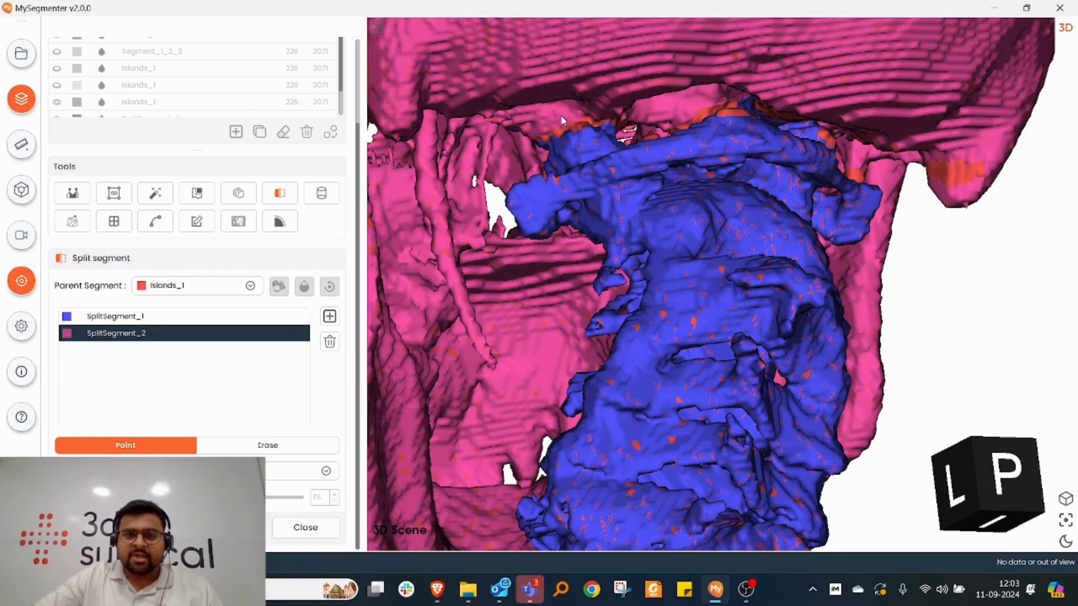
# Step: Lasso-paint the unpainted area around the left ear and cheekbone into SplitSegment_2
pyautogui.scroll(-4, 551, 136)
pyautogui.moveTo(541, 162); pyautogui.dragTo(662, 183, button='middle')
pyautogui.moveTo(738, 171)
pyautogui.mouseDown()
pyautogui.moveTo(655, 210)
pyautogui.moveTo(742, 56)
pyautogui.mouseUp()
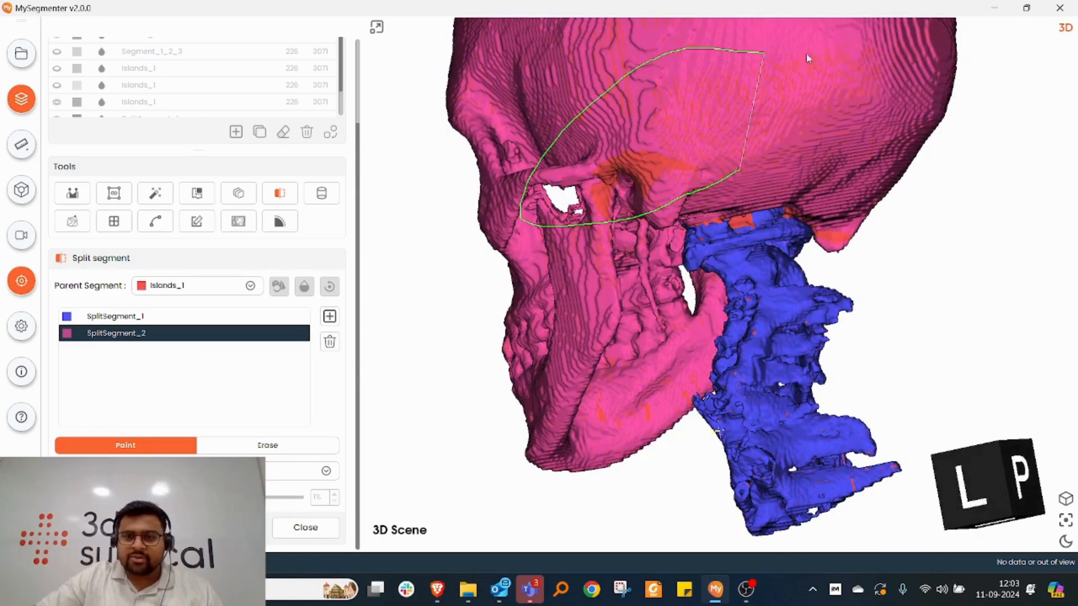
pyautogui.scroll(4, 933, 262)
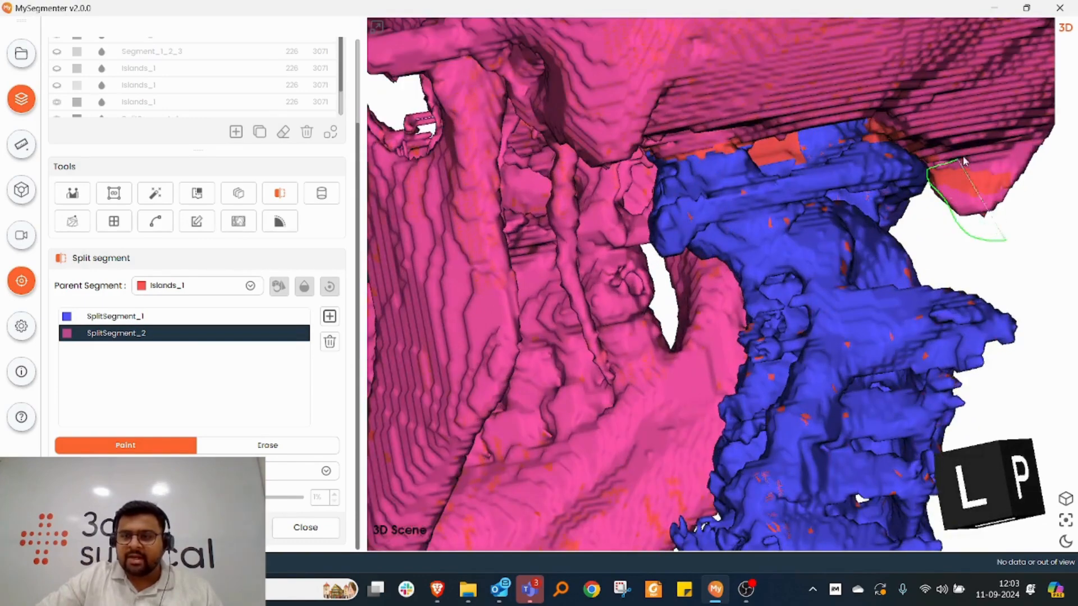
# Step: Lasso-paint the leftover patches on the far bony tip and along the skull base into SplitSegment_2
pyautogui.scroll(-3, 960, 220)
pyautogui.moveTo(960, 220)
pyautogui.mouseDown(button='middle')
pyautogui.moveTo(743, 207)
pyautogui.moveTo(785, 223)
pyautogui.mouseUp(button='middle')
pyautogui.scroll(3, 742, 185)
pyautogui.moveTo(742, 185); pyautogui.dragTo(799, 50, button='middle')
pyautogui.scroll(-3, 801, 40)
pyautogui.moveTo(657, 159); pyautogui.dragTo(794, 183, button='middle')
pyautogui.scroll(3, 794, 183)
pyautogui.scroll(-2, 830, 144)
pyautogui.moveTo(822, 161)
pyautogui.mouseDown()
pyautogui.moveTo(788, 184)
pyautogui.moveTo(756, 161)
pyautogui.mouseUp()
# Step: Generate the preview of the skull and vertebrae split and show it opaque in the 3D scene
pyautogui.scroll(-7, 758, 270)
pyautogui.moveTo(842, 124); pyautogui.dragTo(477, 152, button='middle')
pyautogui.scroll(-2, 792, 260)
pyautogui.moveTo(791, 258); pyautogui.dragTo(749, 264, button='middle')
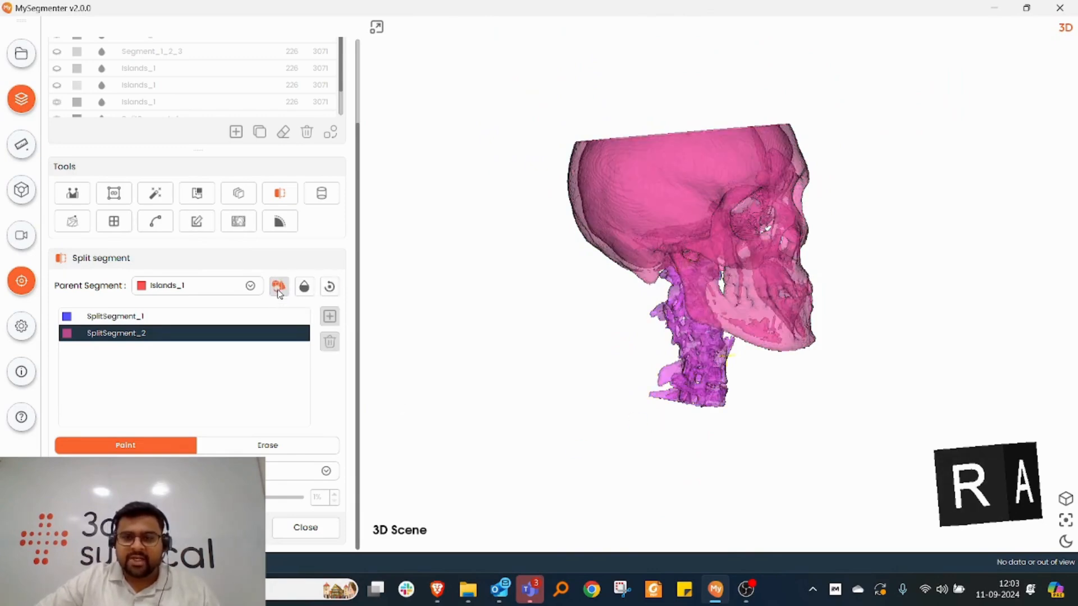
pyautogui.click(307, 289)
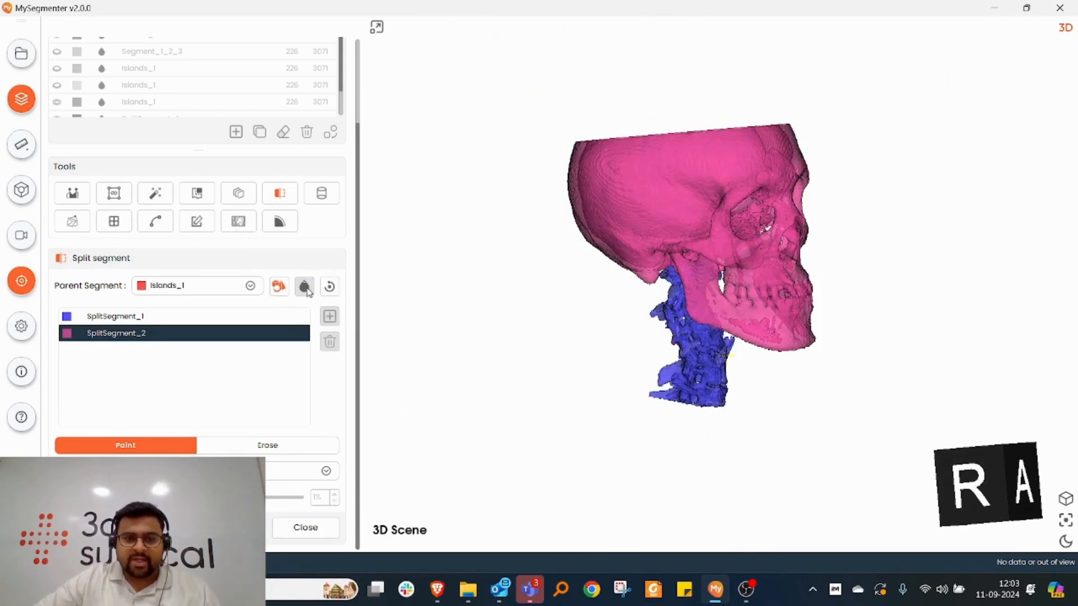
pyautogui.click(305, 287)
# Step: Examine the boundary between skull and vertebrae in 3D from behind and through the sagittal slices
pyautogui.moveTo(703, 307); pyautogui.dragTo(500, 273)
pyautogui.scroll(4, 827, 273)
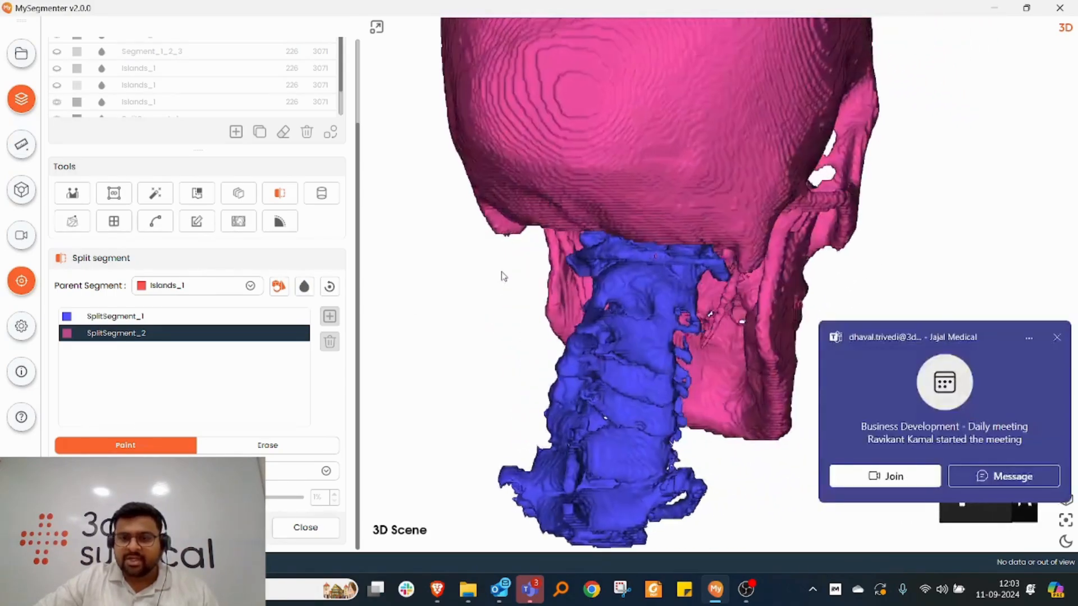
pyautogui.click(1057, 338)
pyautogui.doubleClick(727, 291)
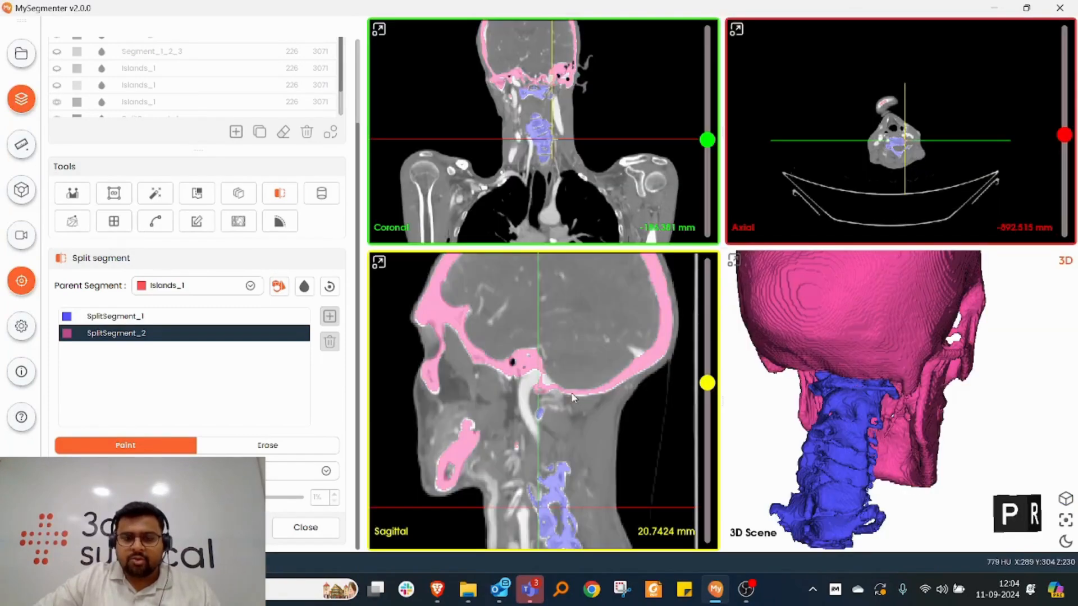
pyautogui.scroll(3, 568, 433)
pyautogui.scroll(-8, 565, 419)
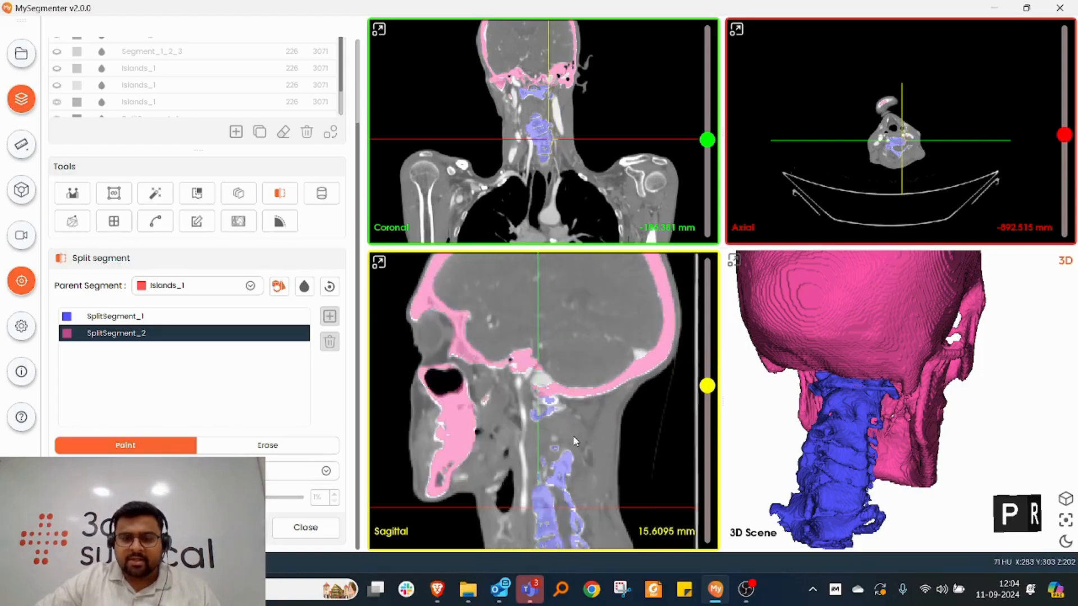
pyautogui.scroll(-14, 573, 436)
pyautogui.keyDown('ctrl'); pyautogui.scroll(3, 550, 414); pyautogui.keyUp('ctrl')
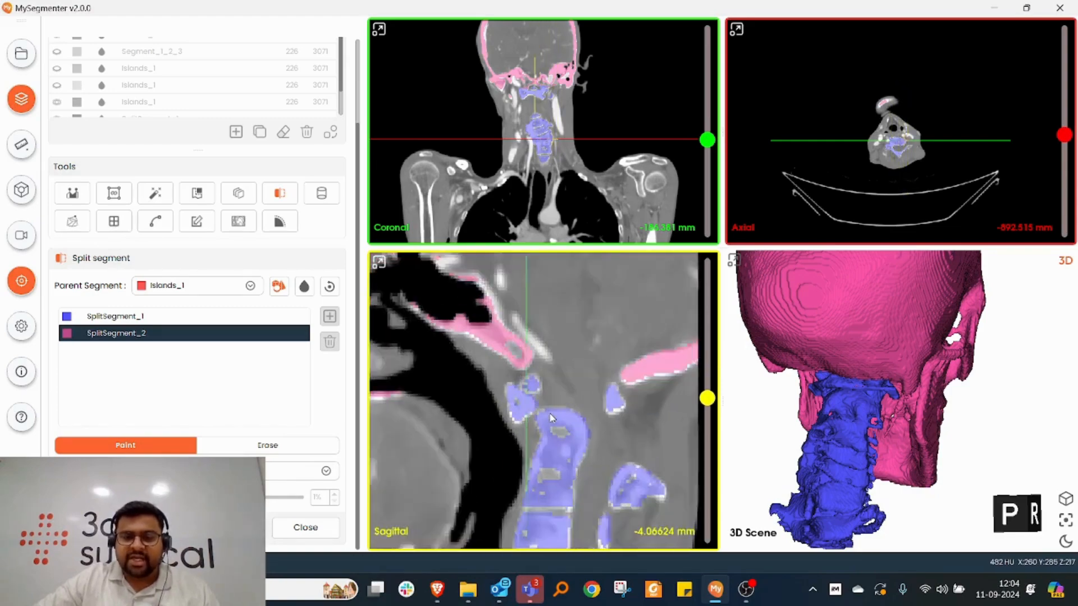
pyautogui.scroll(-20, 565, 427)
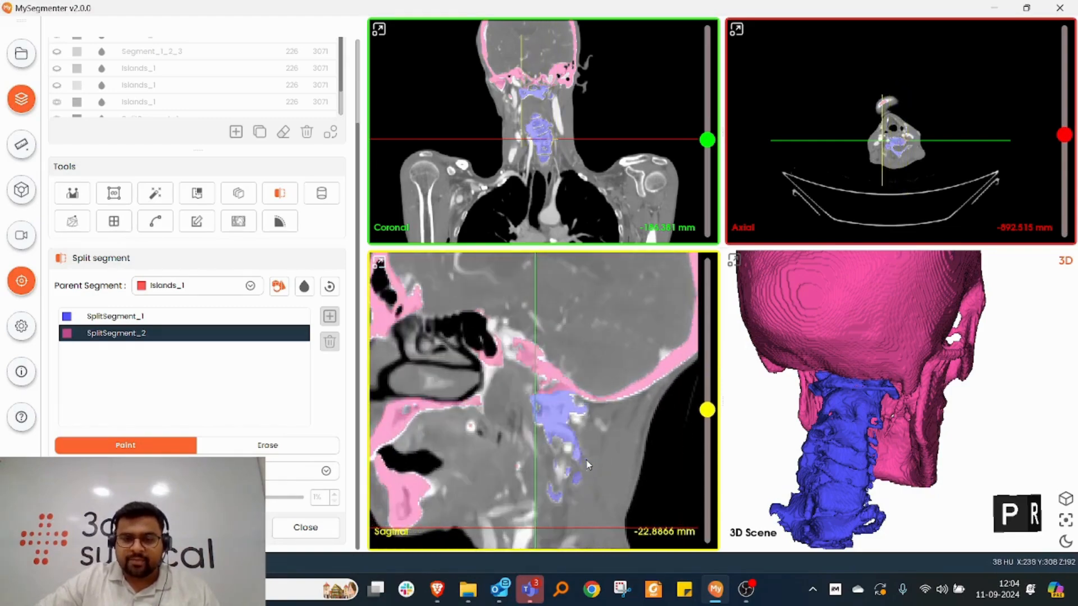
pyautogui.scroll(7, 586, 454)
pyautogui.moveTo(707, 404)
pyautogui.mouseDown()
pyautogui.moveTo(706, 378)
pyautogui.moveTo(707, 406)
pyautogui.mouseUp()
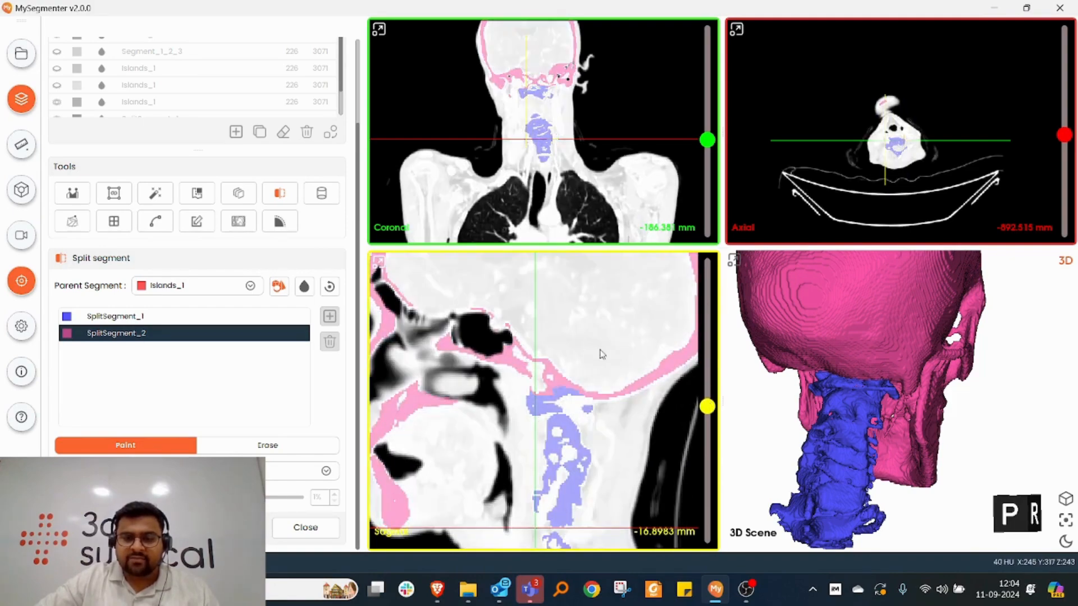
pyautogui.scroll(11, 595, 324)
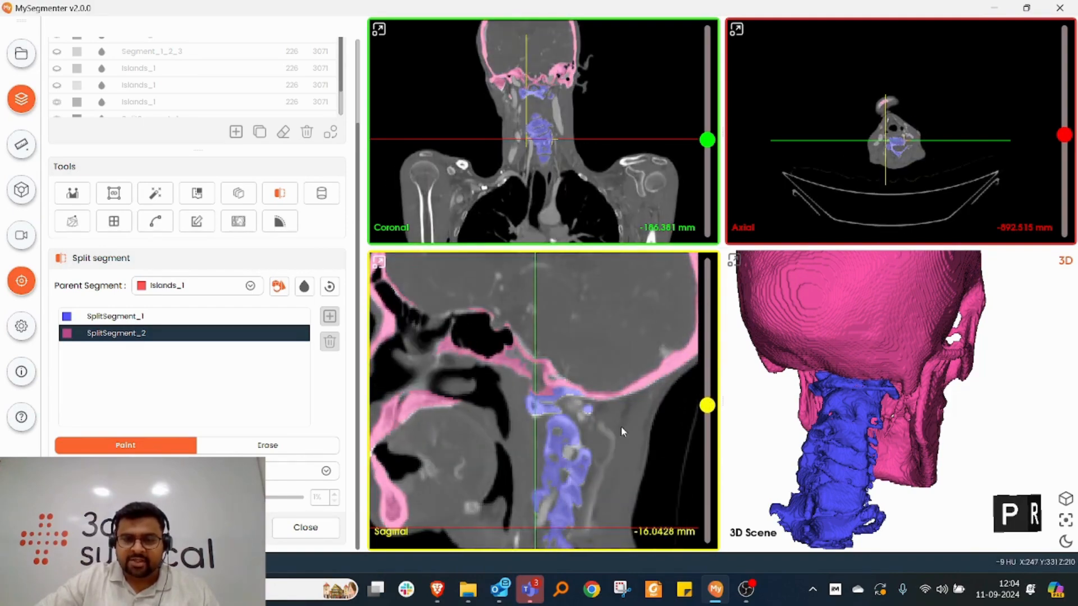
pyautogui.scroll(20, 617, 422)
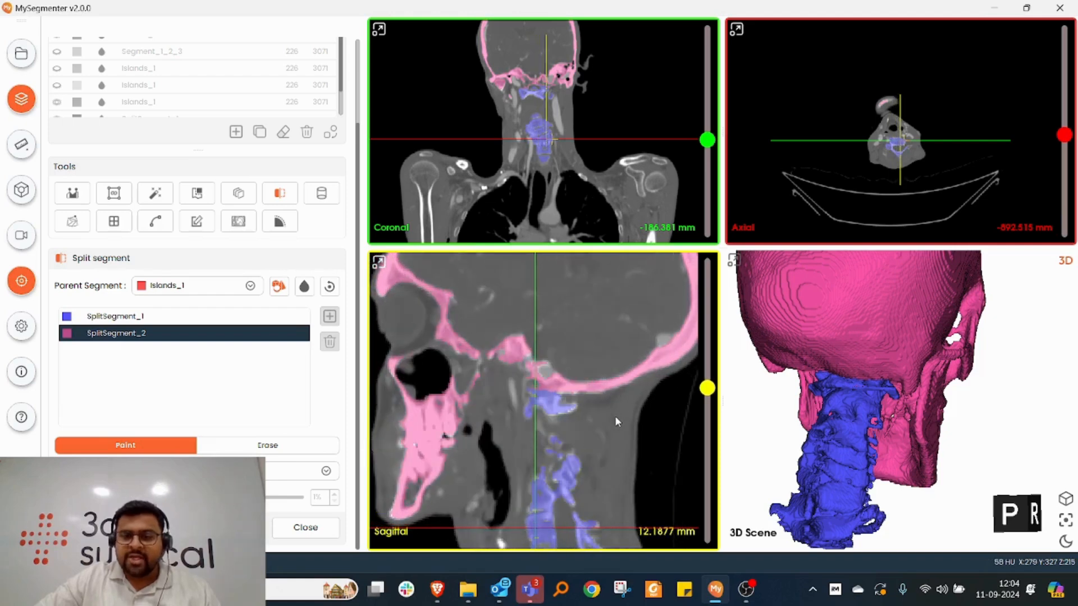
# Step: Apply the split and hide the red parent island, viewing the two new segments from behind in the enlarged 3D scene
pyautogui.scroll(2, 637, 421)
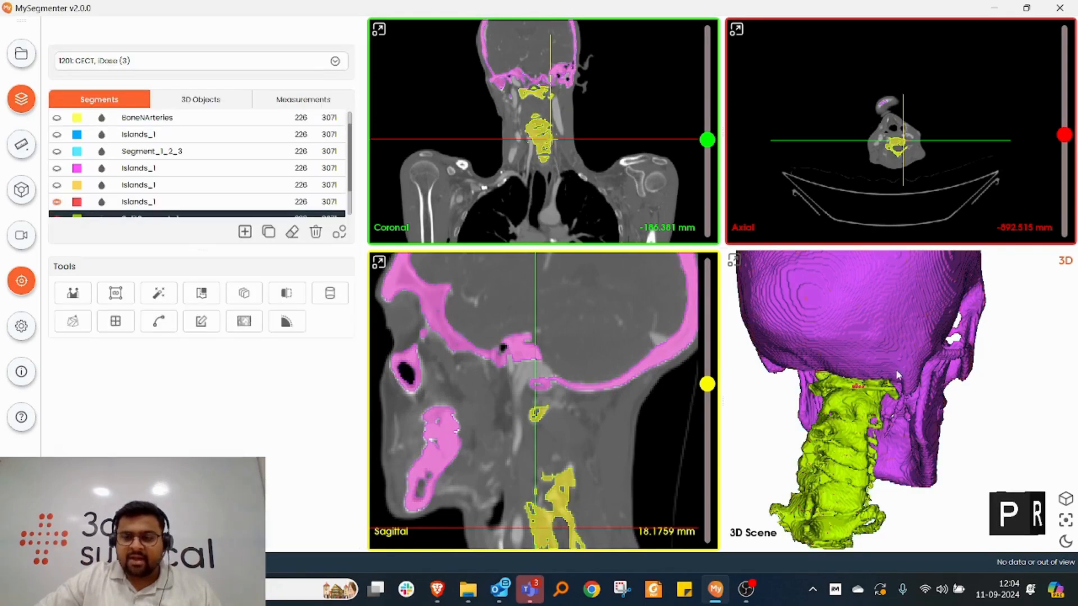
pyautogui.scroll(-2, 897, 370)
pyautogui.moveTo(924, 380); pyautogui.dragTo(802, 356)
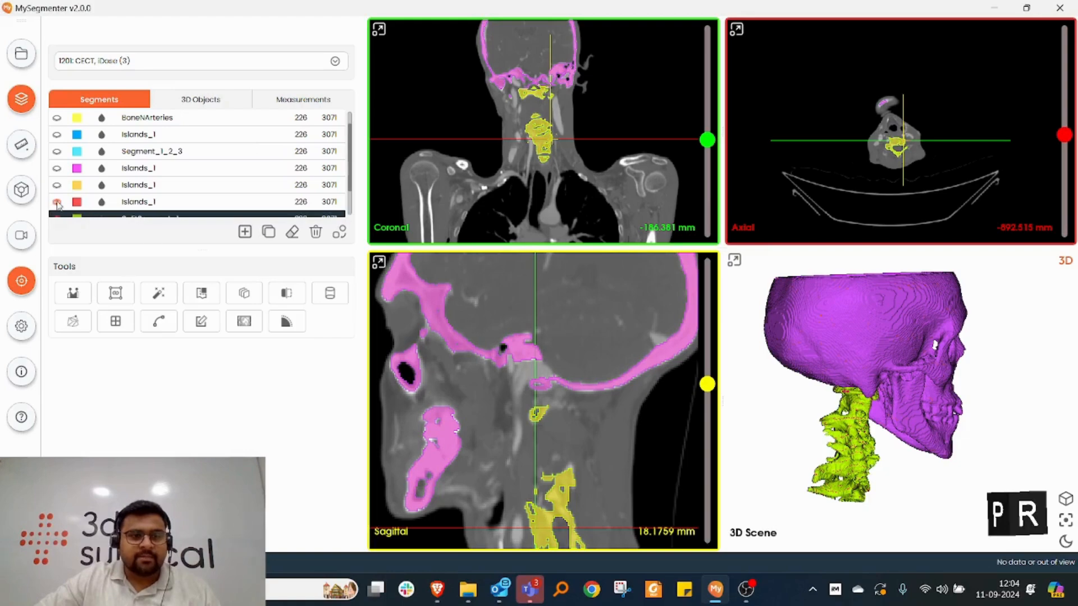
pyautogui.doubleClick(1008, 430)
pyautogui.moveTo(1005, 428); pyautogui.dragTo(512, 325)
pyautogui.scroll(-1, 134, 177)
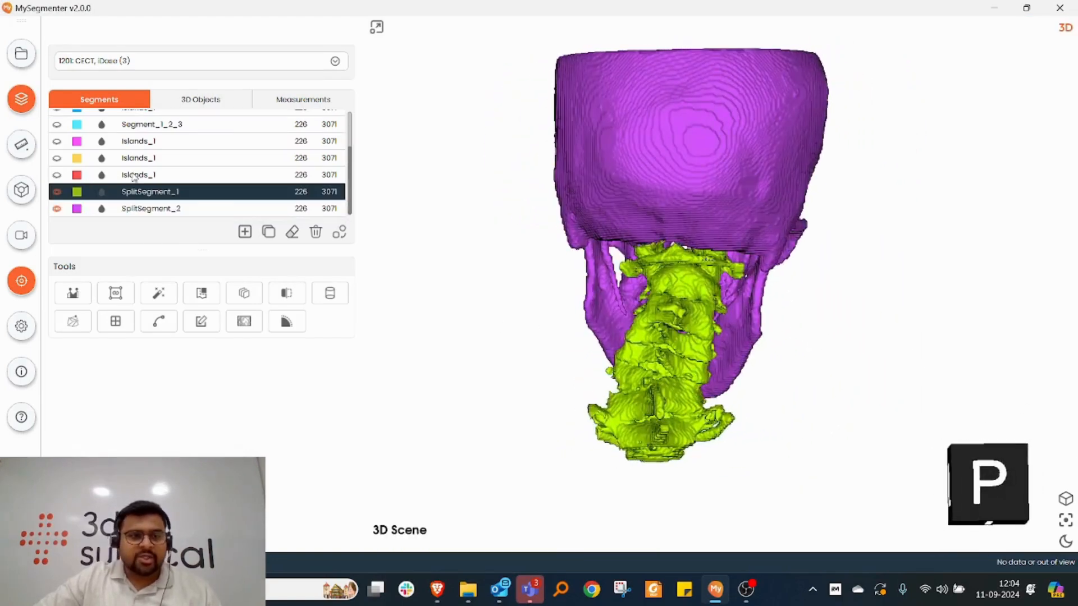
pyautogui.doubleClick(164, 193)
pyautogui.write('Cervicle Spine')
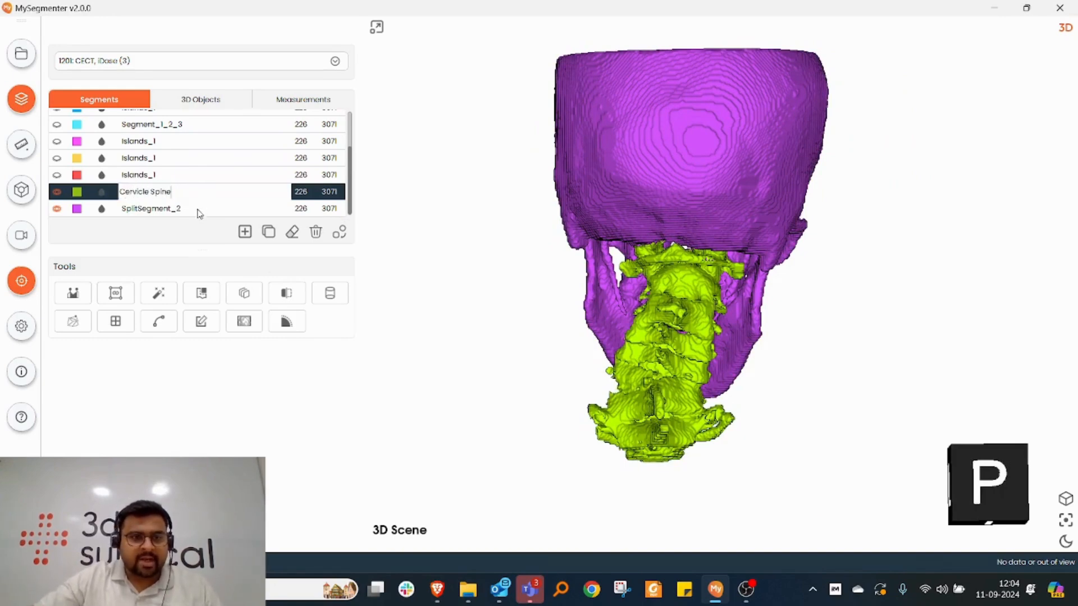
pyautogui.doubleClick(197, 212)
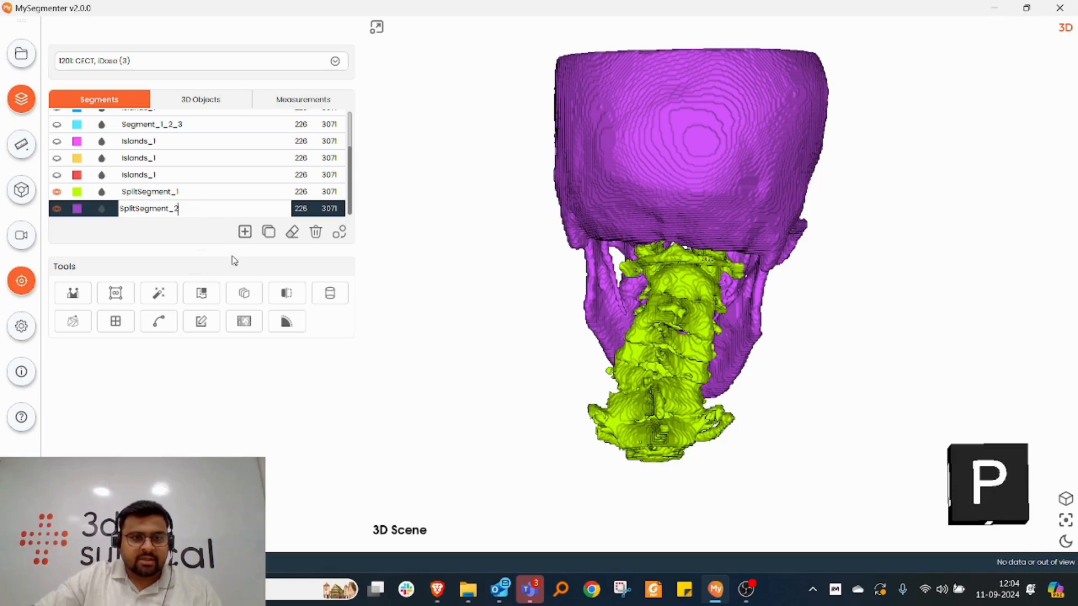
# Step: Rename the SplitSegment_1 vertebrae segment as Spine
pyautogui.doubleClick(210, 186)
pyautogui.doubleClick(206, 190)
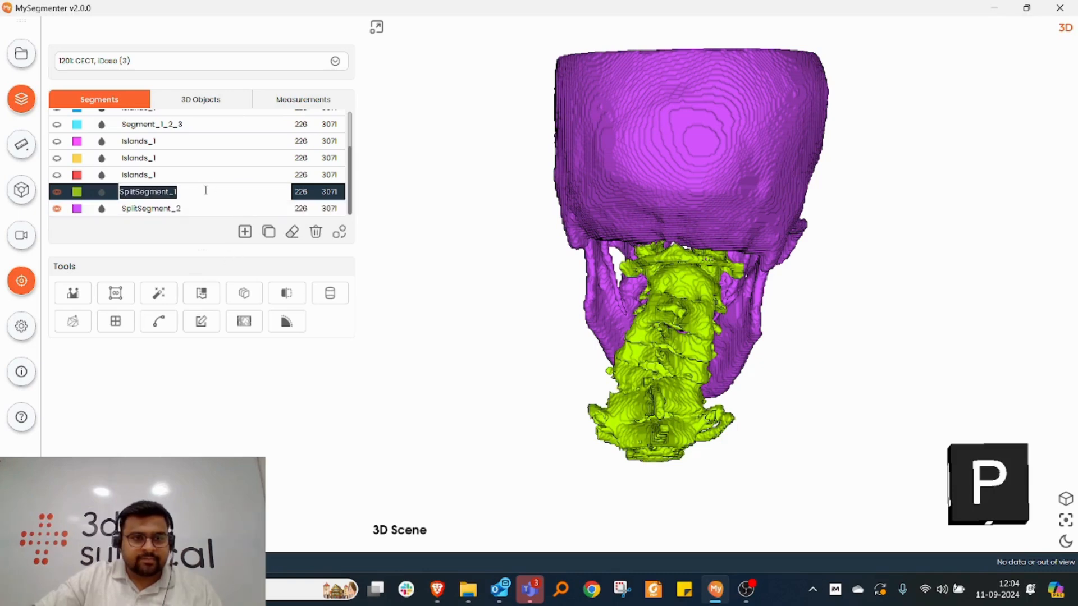
pyautogui.write('Spine')
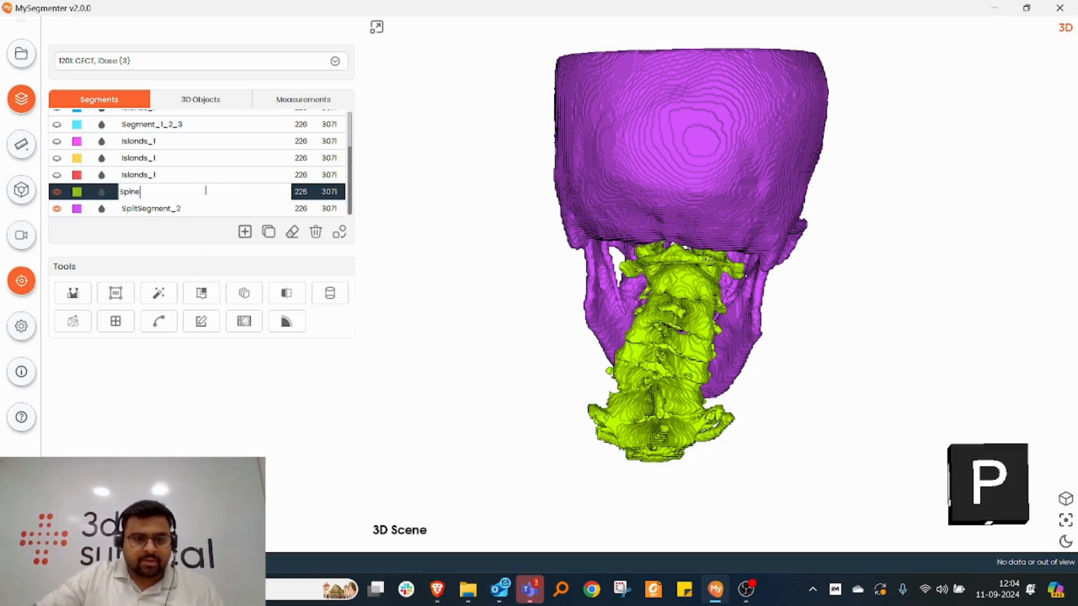
pyautogui.doubleClick(206, 209)
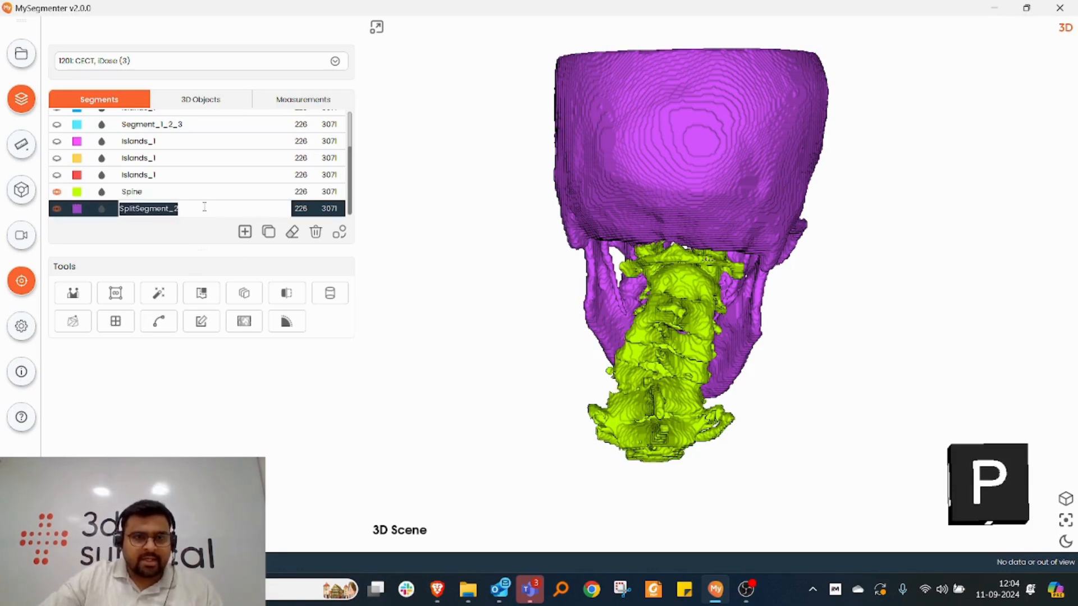
pyautogui.write('Skull')
pyautogui.press('Escape')
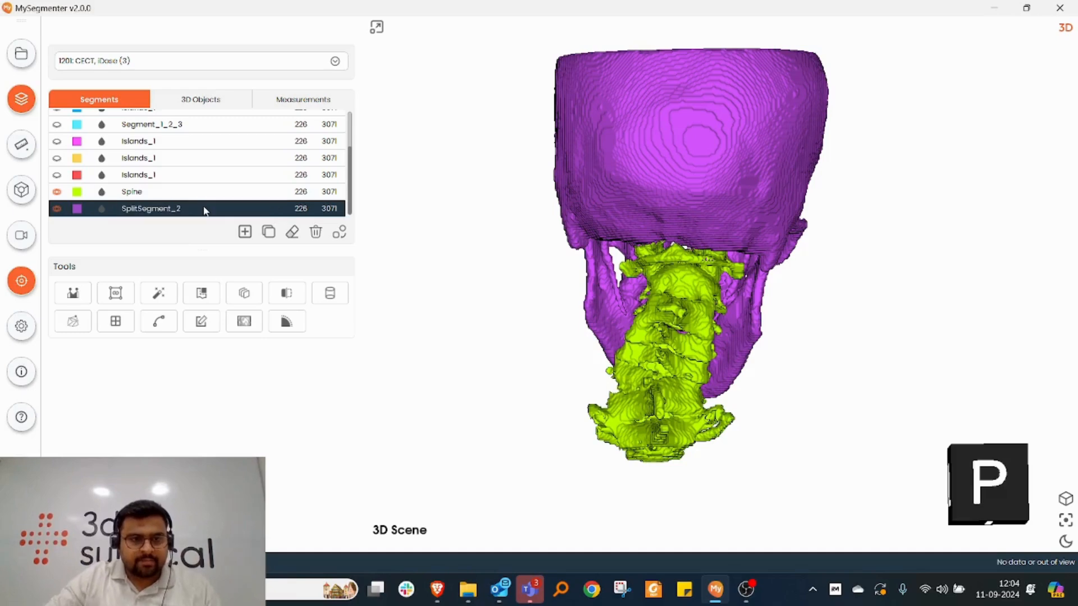
# Step: Rename the SplitSegment_2 segment as Skull and view both bone models from the right side
pyautogui.doubleClick(203, 212)
pyautogui.write('Skull')
pyautogui.click(694, 244)
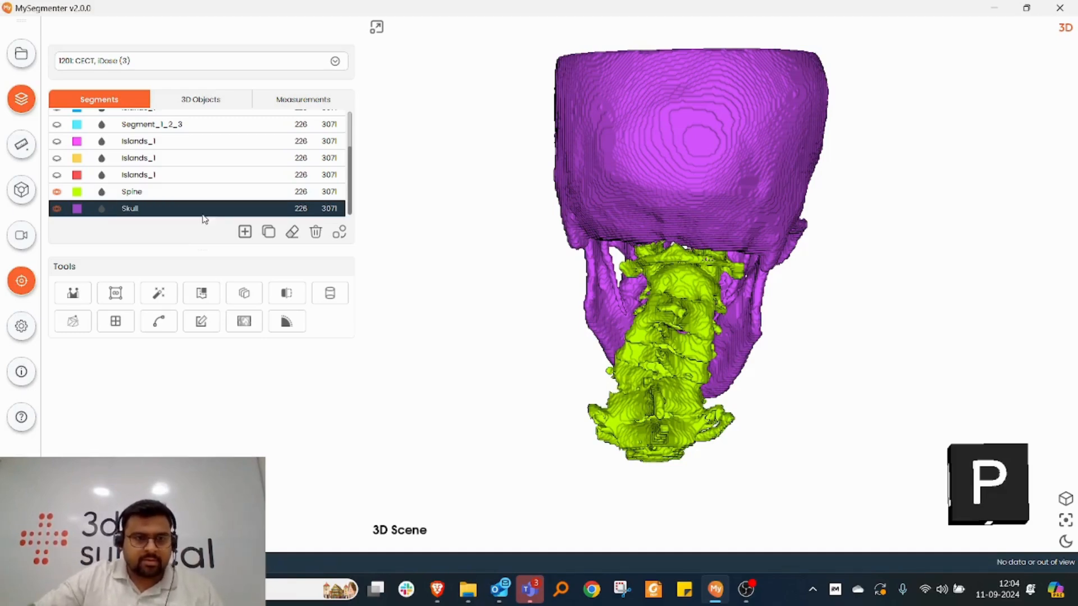
pyautogui.press('r')
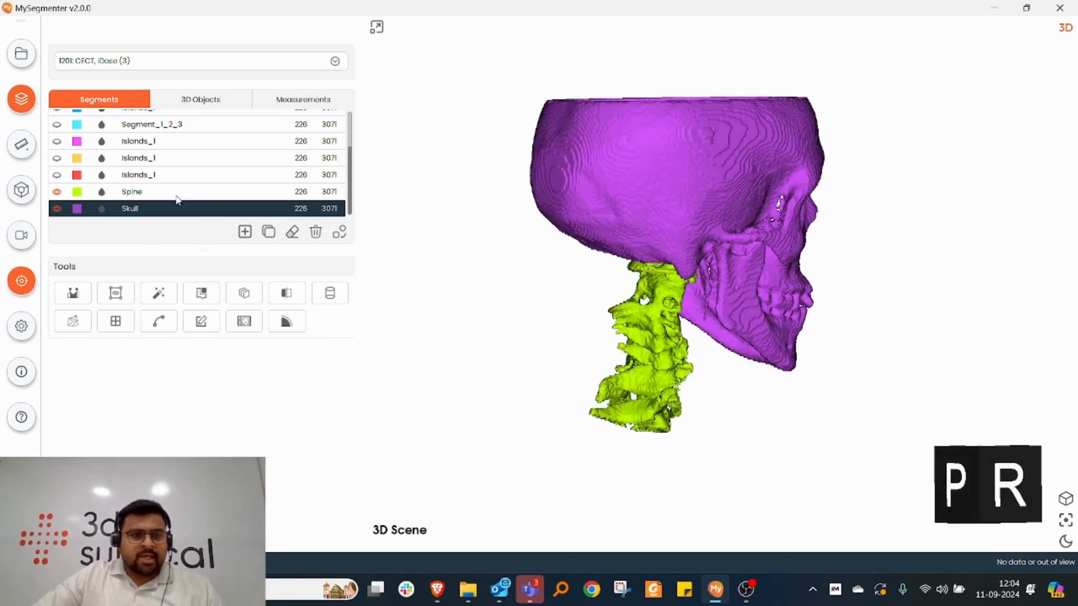
# Step: Show the yellow Islands_1 vessel segment together with the bone models and rename it as Arteries
pyautogui.click(145, 162)
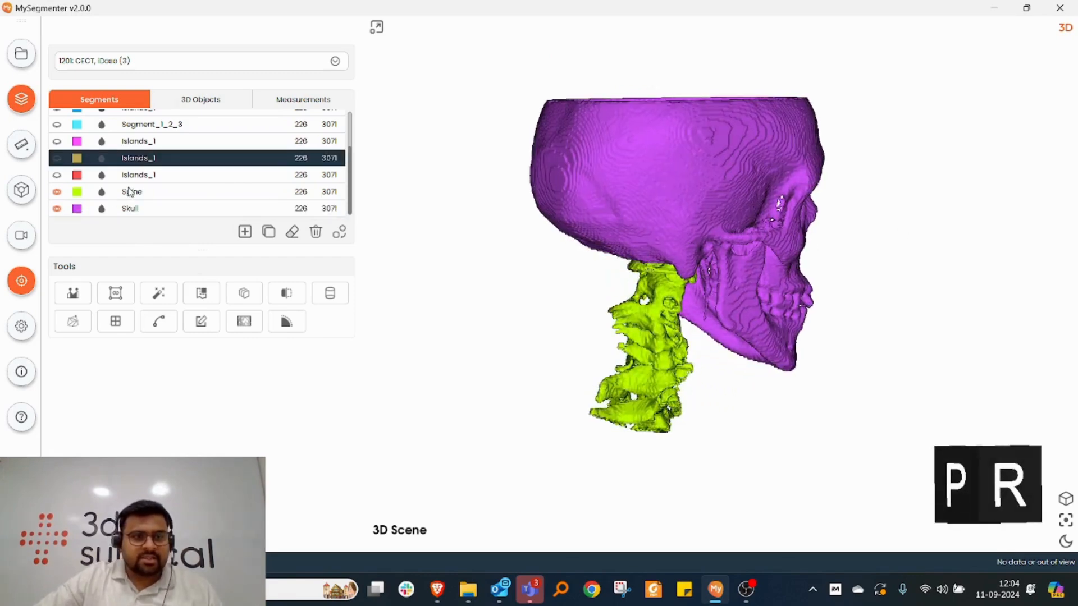
pyautogui.keyDown('ctrl'); pyautogui.click(130, 191); pyautogui.keyUp('ctrl')
pyautogui.keyDown('ctrl'); pyautogui.click(136, 212); pyautogui.keyUp('ctrl')
pyautogui.click(57, 159)
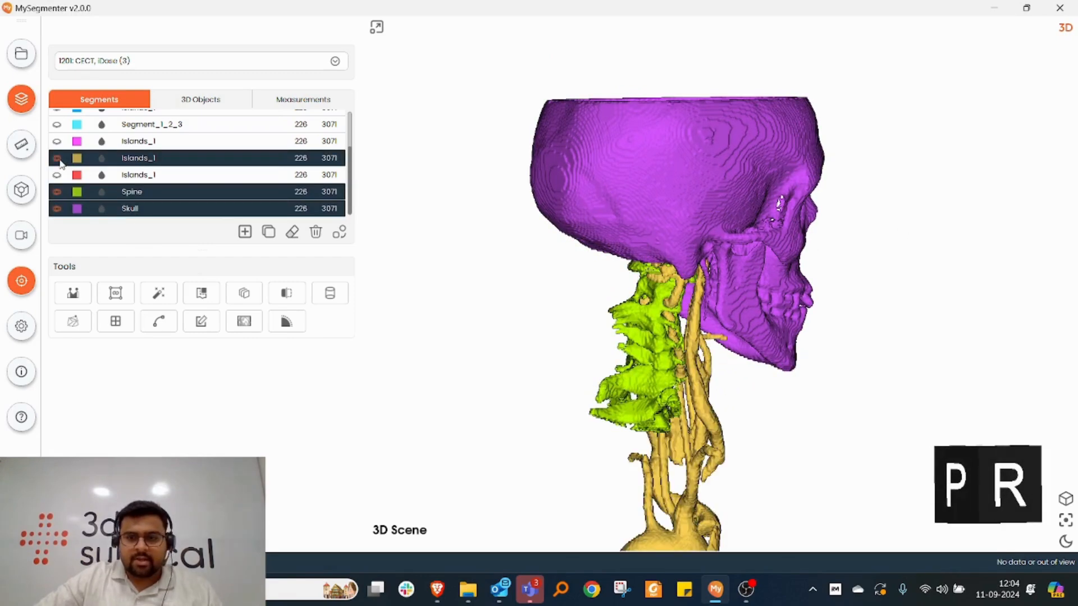
pyautogui.doubleClick(142, 157)
pyautogui.write('Arteries')
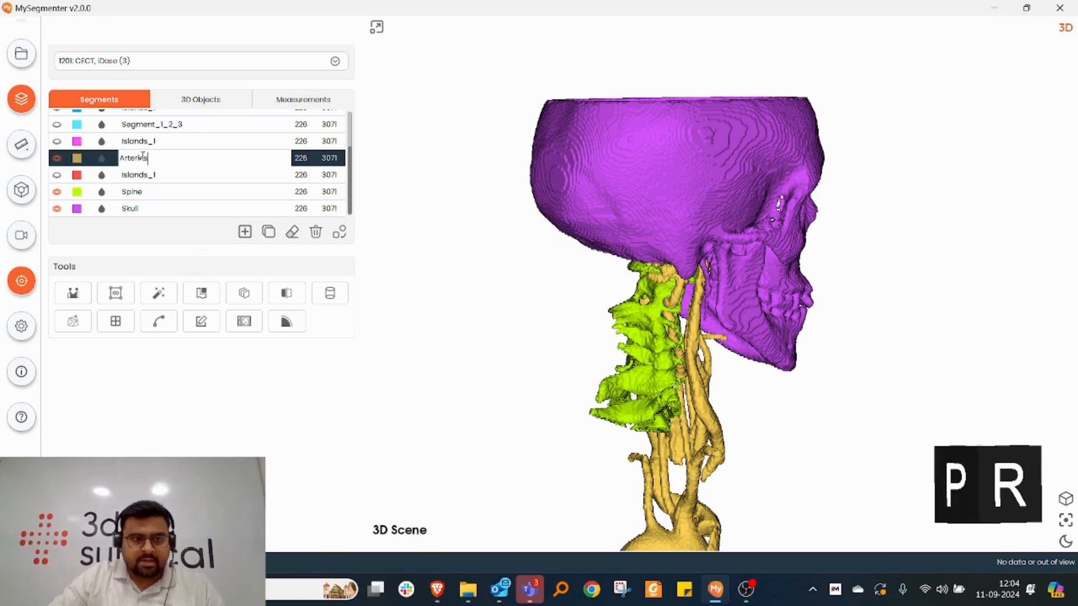
pyautogui.press('Return')
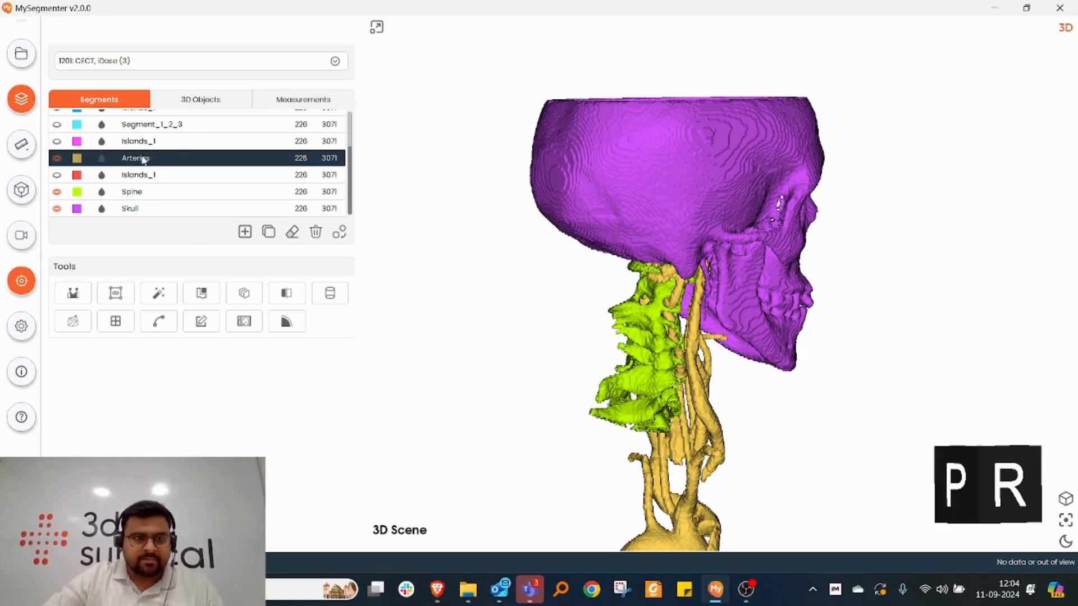
# Step: Make the Skull segment transparent and examine the arteries around the skull base and upper spine from behind
pyautogui.keyDown('ctrl'); pyautogui.click(180, 211); pyautogui.keyUp('ctrl')
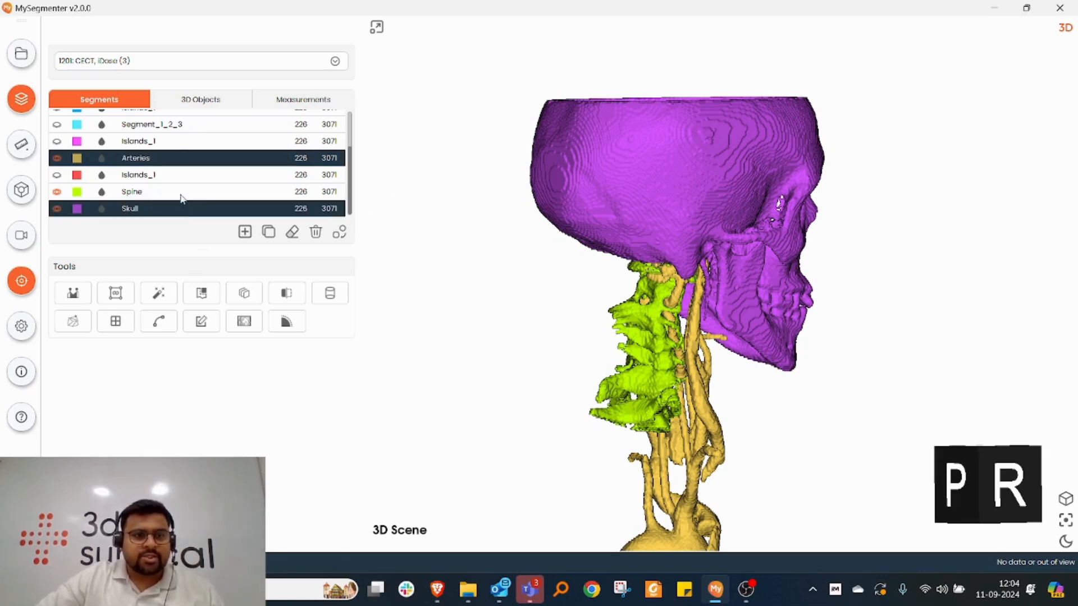
pyautogui.keyDown('ctrl'); pyautogui.click(180, 194); pyautogui.keyUp('ctrl')
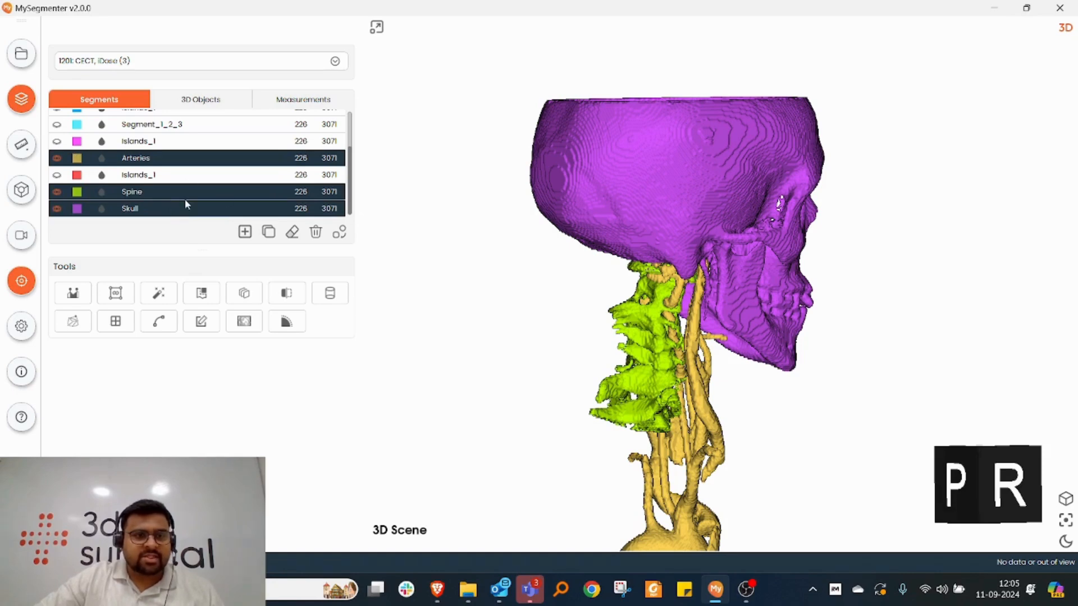
pyautogui.click(235, 215)
pyautogui.click(102, 212)
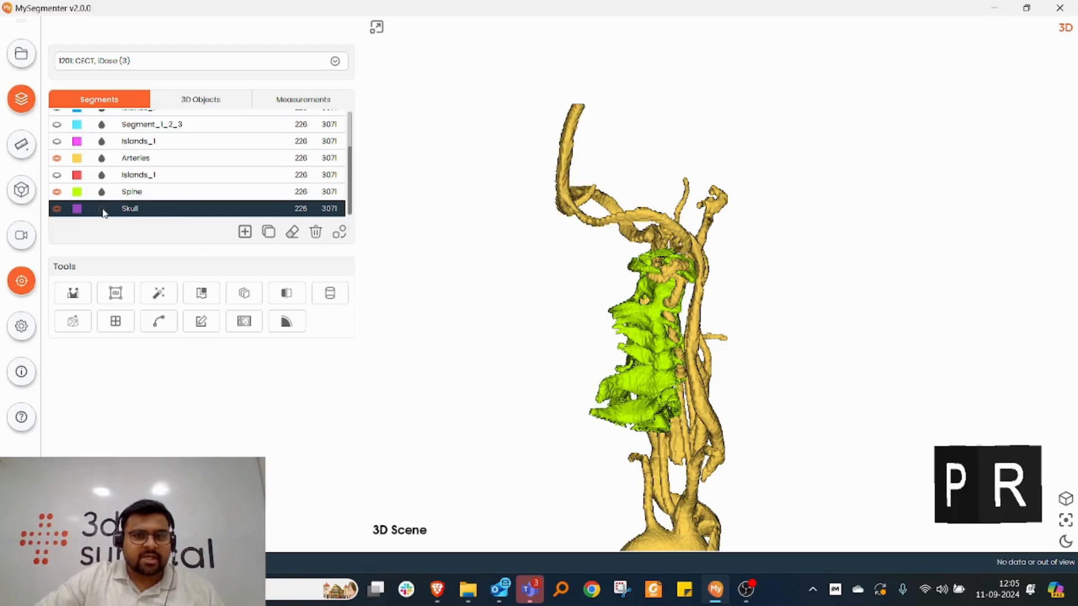
pyautogui.moveTo(646, 251); pyautogui.dragTo(454, 261)
pyautogui.scroll(3, 830, 260)
pyautogui.scroll(3, 454, 262)
pyautogui.moveTo(584, 287); pyautogui.dragTo(760, 287)
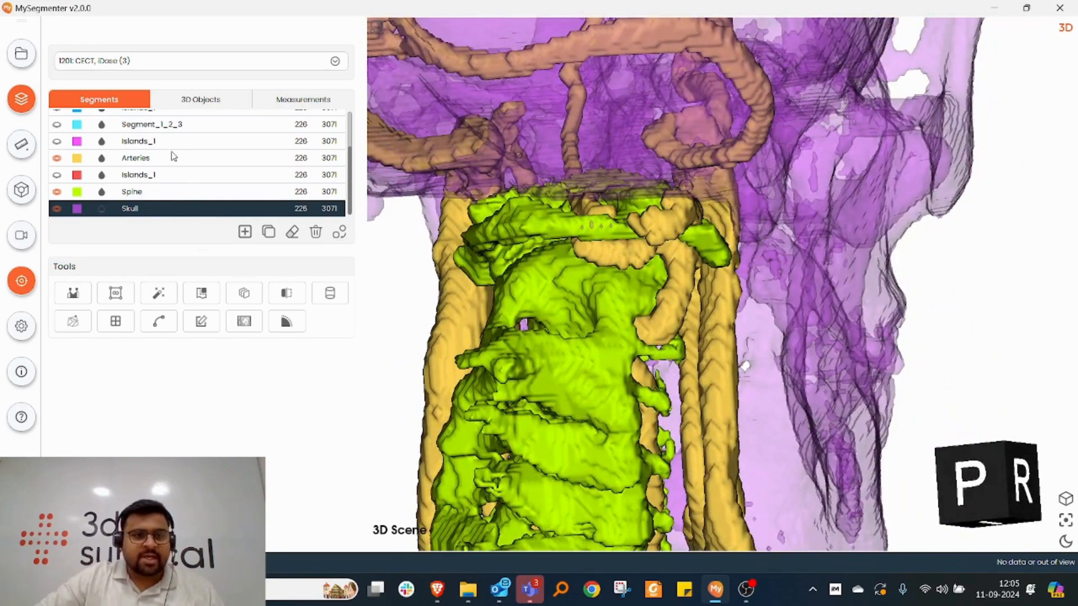
# Step: Restore the Skull segment's opacity and examine the junction of skull, upper vertebrae and arteries in close-up from behind
pyautogui.click(101, 210)
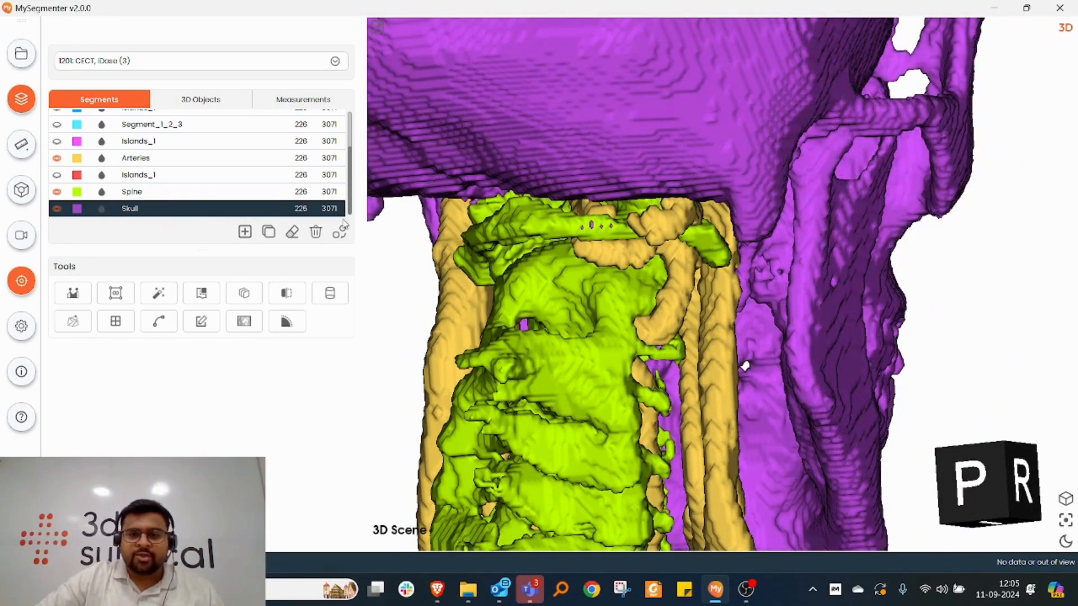
pyautogui.moveTo(665, 229); pyautogui.dragTo(541, 262)
pyautogui.scroll(3, 711, 250)
pyautogui.scroll(-3, 684, 242)
pyautogui.scroll(5, 591, 258)
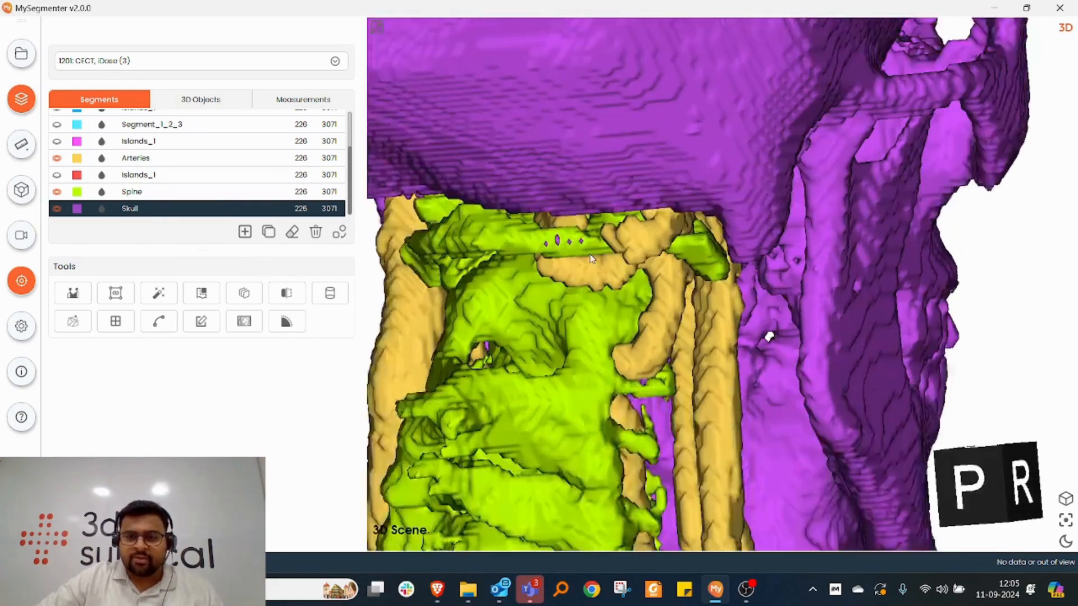
pyautogui.moveTo(550, 258); pyautogui.dragTo(580, 255)
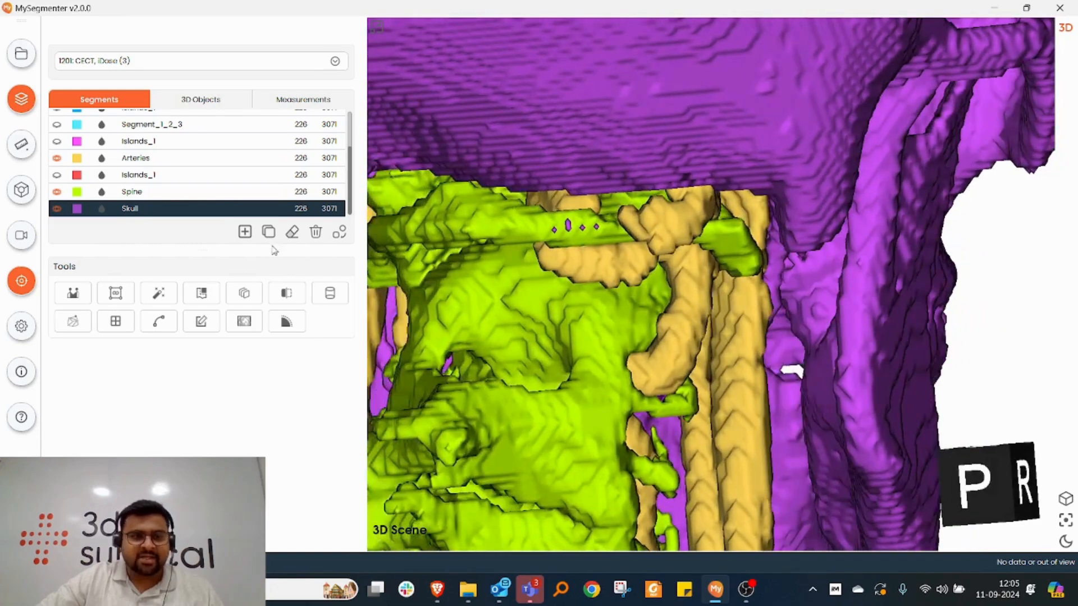
# Step: Hide the Spine and Arteries segments, examine the skull alone from behind and the left, and restore the four-view layout
pyautogui.click(57, 192)
pyautogui.moveTo(734, 275); pyautogui.dragTo(677, 138)
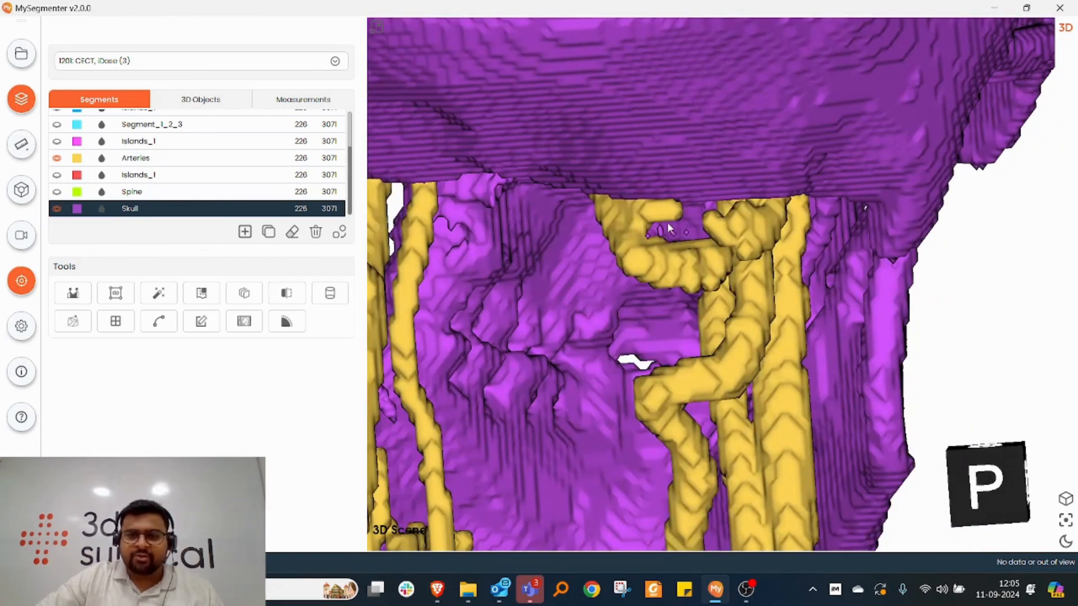
pyautogui.click(56, 158)
pyautogui.scroll(-4, 561, 252)
pyautogui.moveTo(561, 270); pyautogui.dragTo(716, 270)
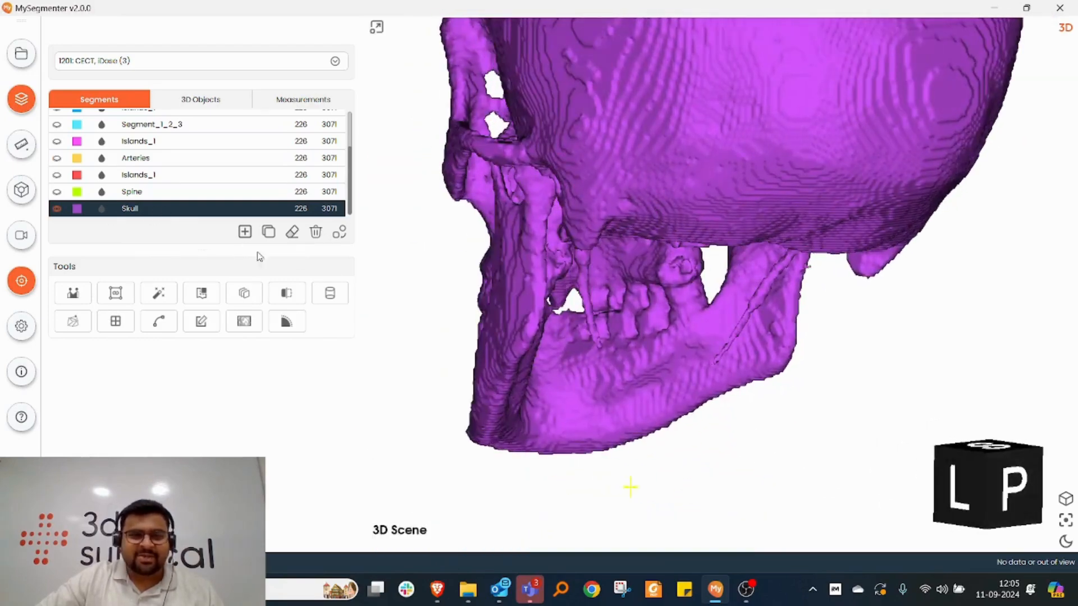
pyautogui.doubleClick(687, 286)
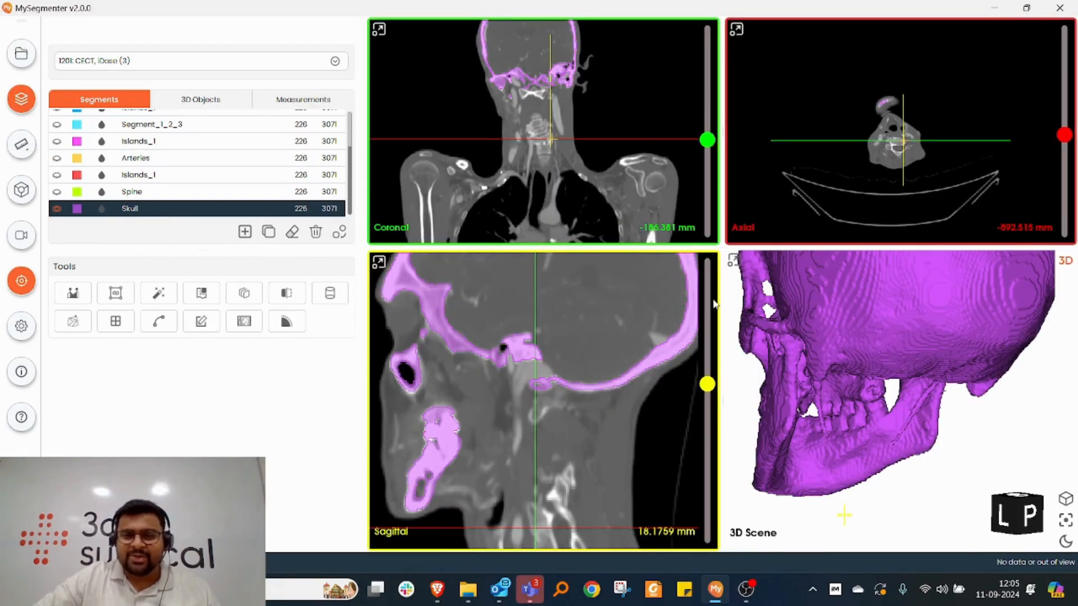
# Step: Extract the connected main skull bone from the Skull segment with the Islands tool, picking it in the sagittal slice
pyautogui.click(161, 297)
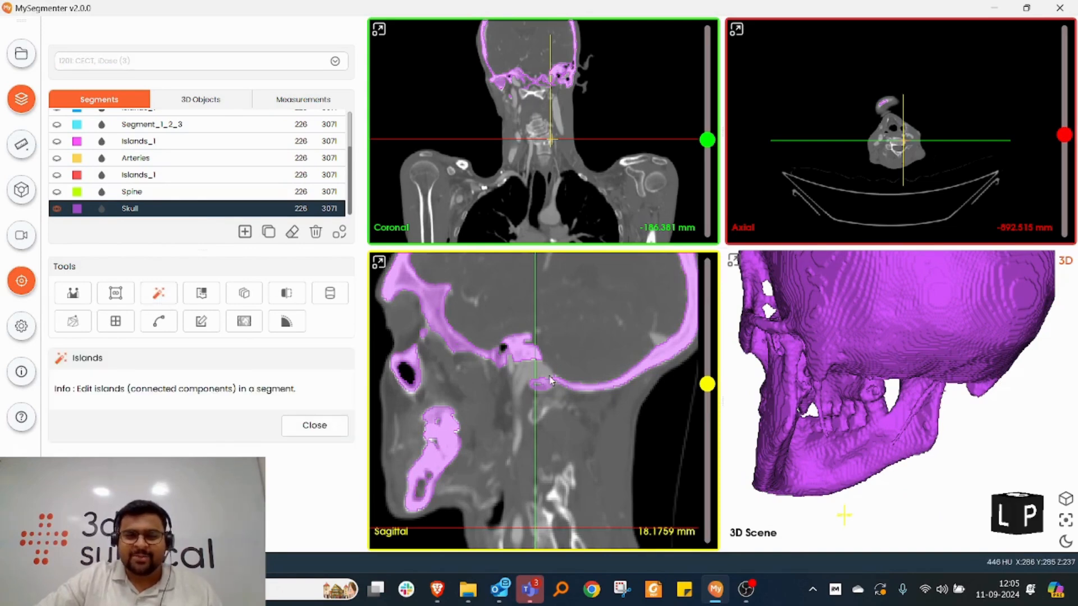
pyautogui.click(668, 351)
pyautogui.scroll(-1, 153, 205)
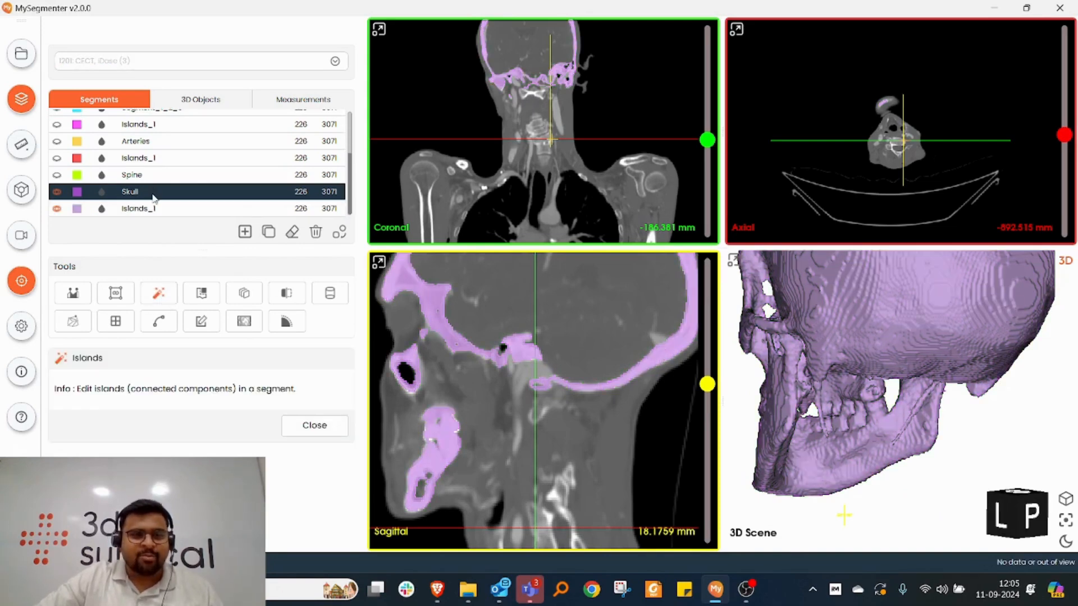
# Step: Hide the original Skull segment and rename it as Skull_old
pyautogui.click(57, 192)
pyautogui.doubleClick(135, 191)
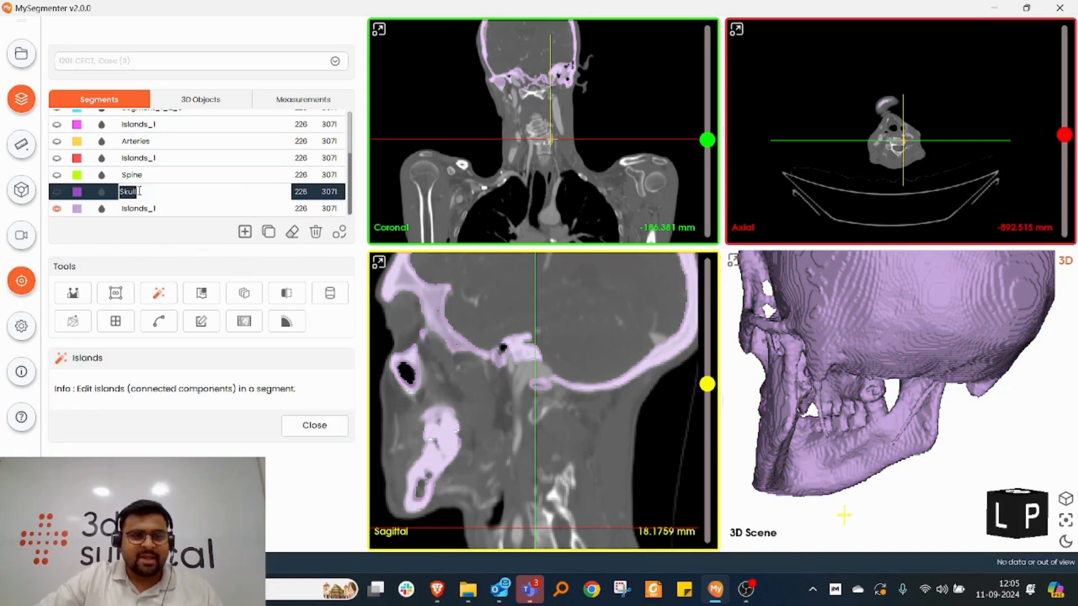
pyautogui.click(195, 189)
pyautogui.write('_old')
pyautogui.click(191, 206)
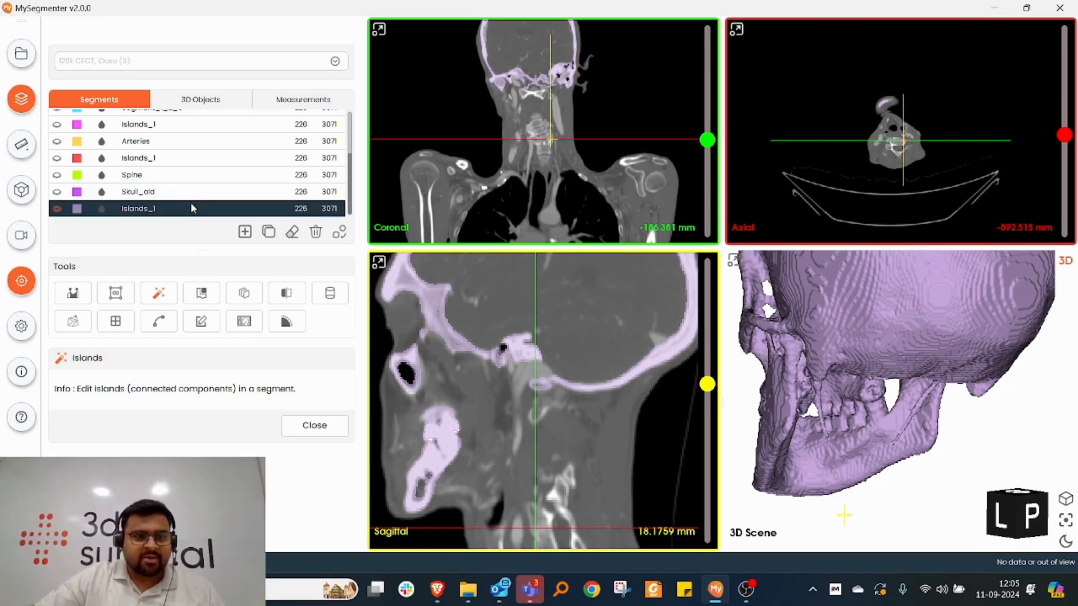
# Step: Rename the newly extracted Islands_1 skull segment as Skull
pyautogui.doubleClick(189, 208)
pyautogui.write('Skull')
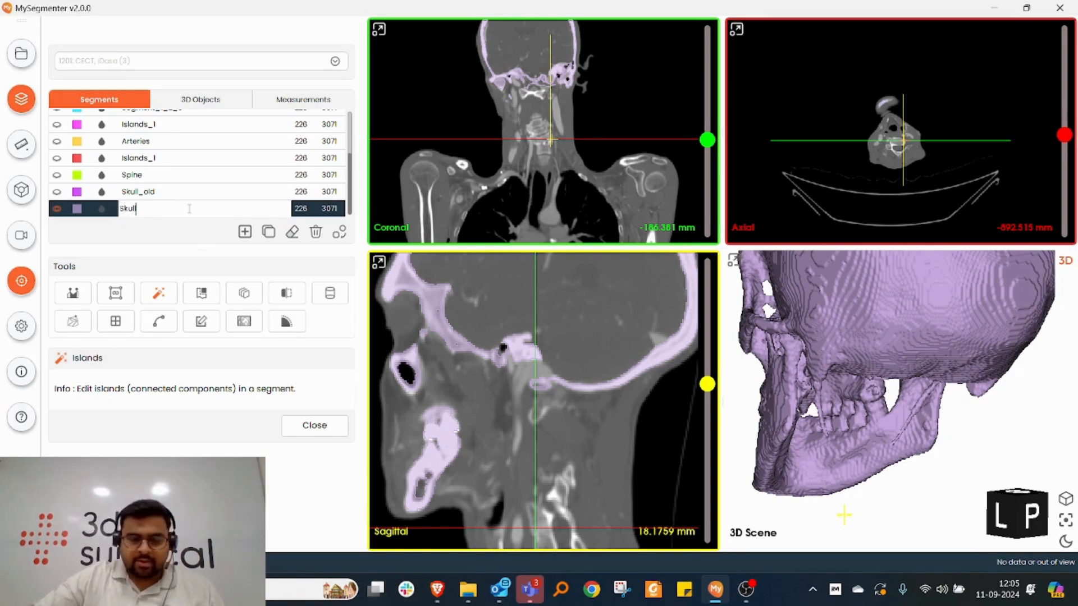
pyautogui.press('Return')
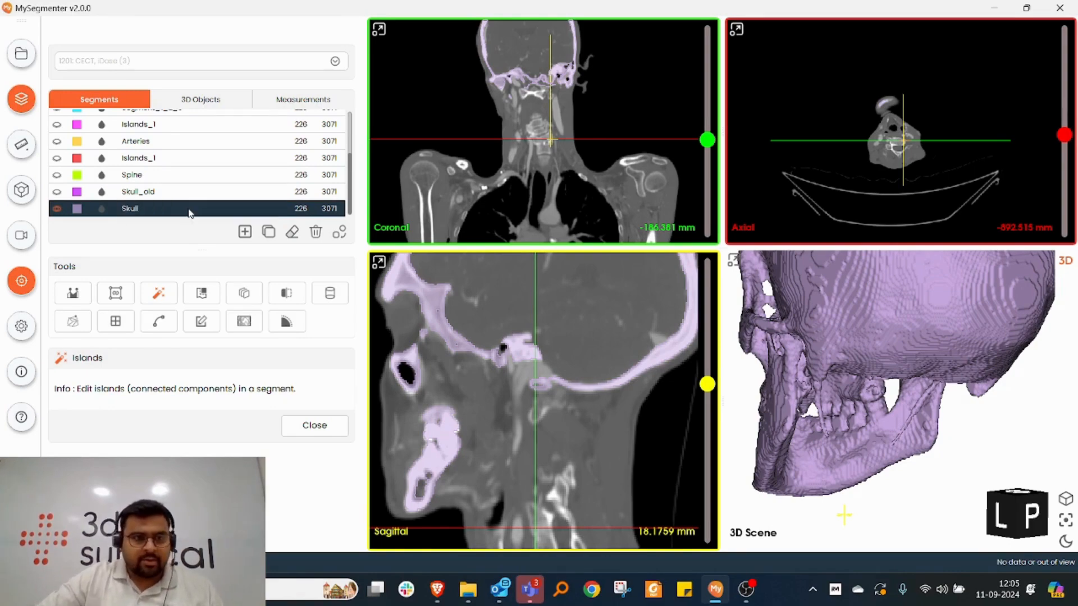
# Step: Show the Spine and Arteries segments alongside the new Skull segment and close the Islands tool
pyautogui.click(58, 175)
pyautogui.click(93, 171)
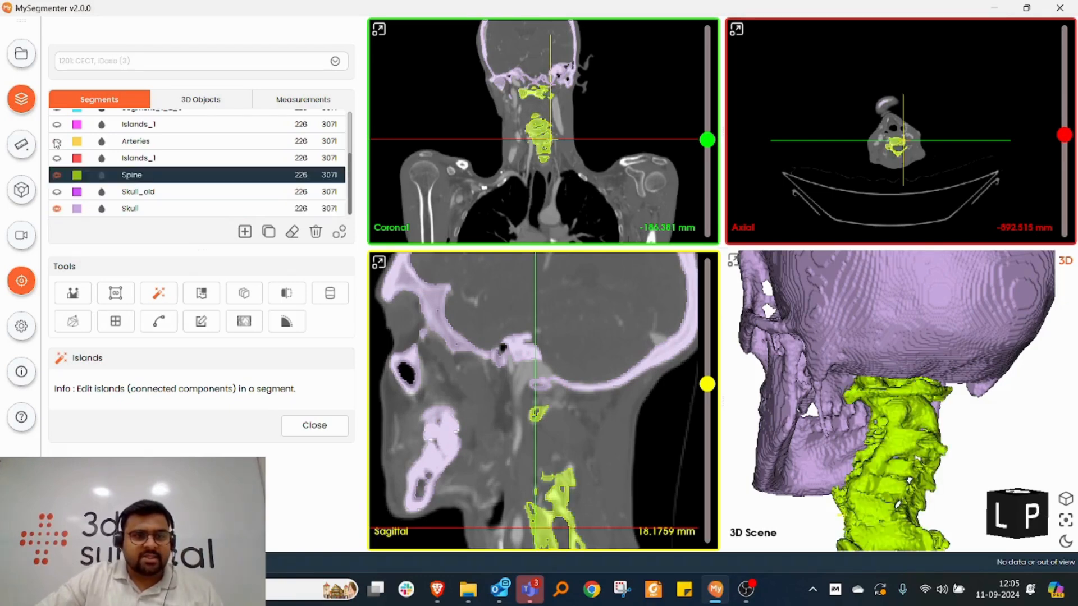
pyautogui.click(56, 142)
pyautogui.click(170, 147)
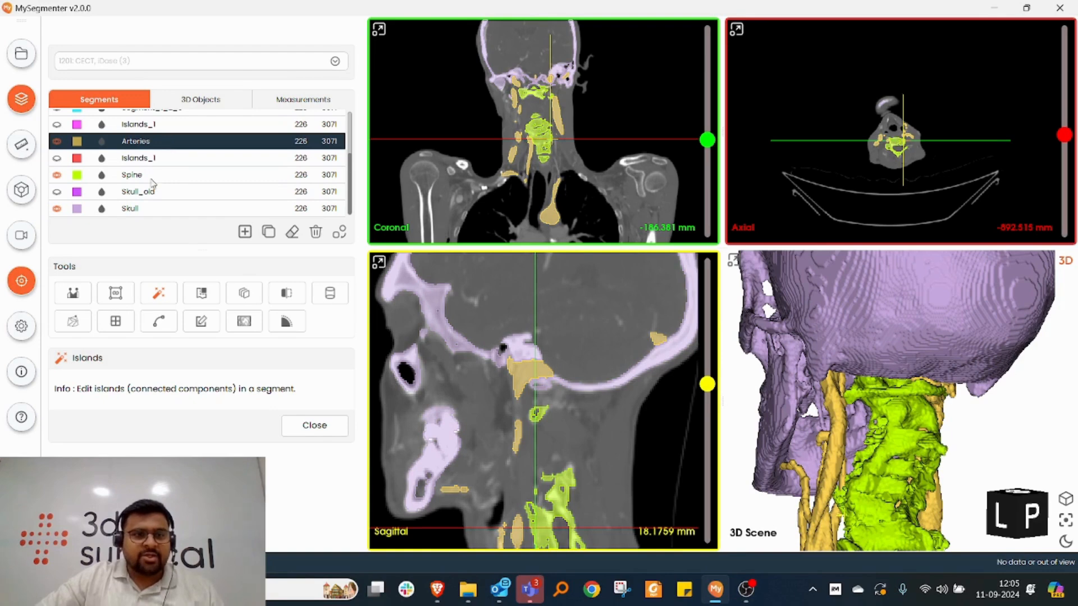
pyautogui.keyDown('ctrl'); pyautogui.click(156, 212); pyautogui.keyUp('ctrl')
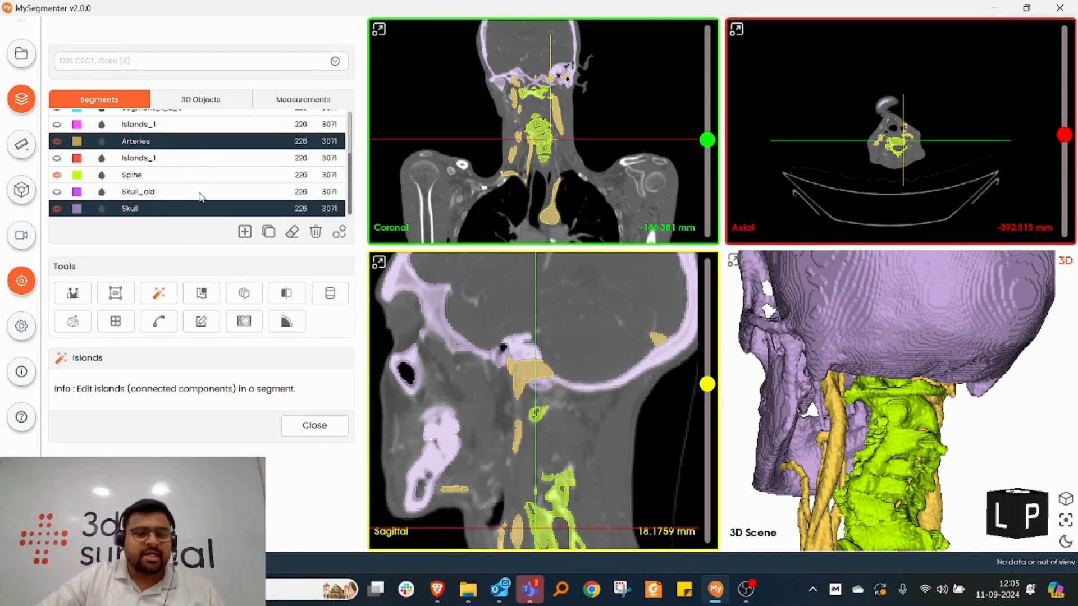
pyautogui.keyDown('ctrl'); pyautogui.click(173, 176); pyautogui.keyUp('ctrl')
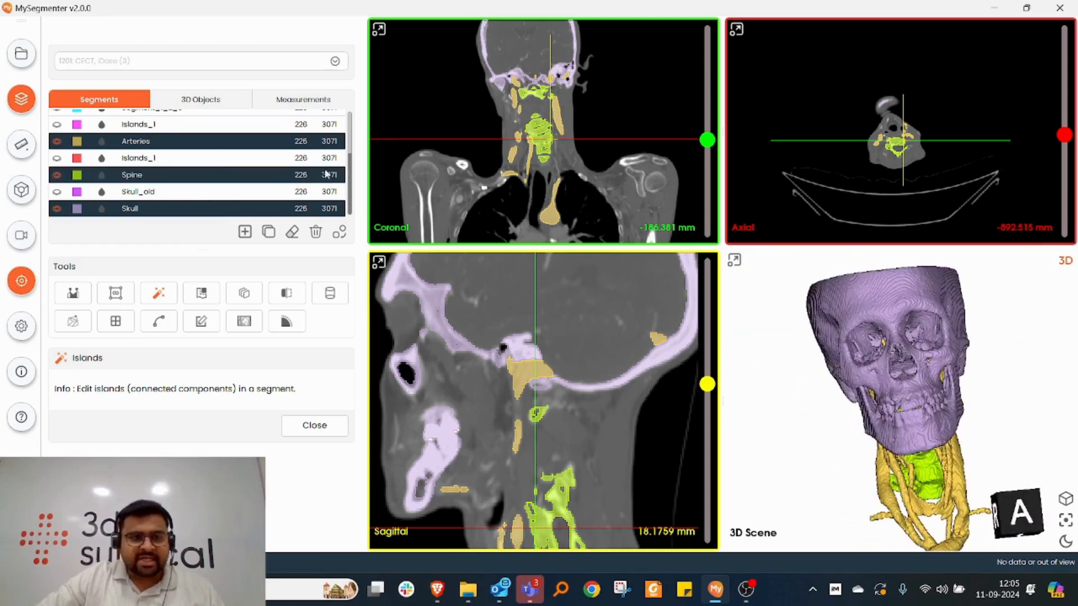
pyautogui.click(334, 426)
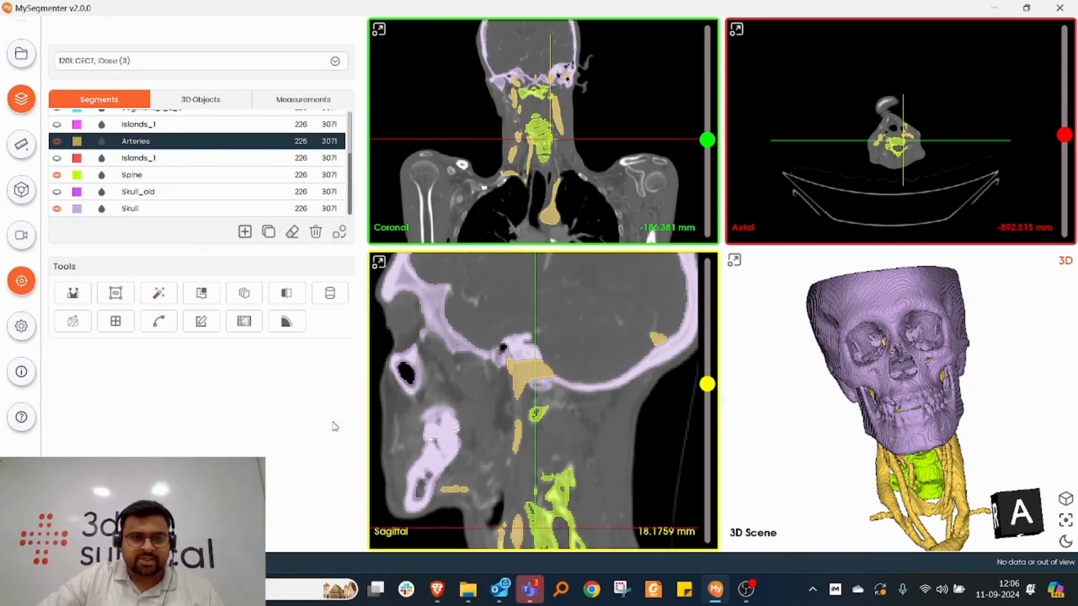
# Step: Export the Arteries, Spine and Skull segments to 3D models with the Optimum preset
pyautogui.keyDown('ctrl'); pyautogui.click(166, 192); pyautogui.keyUp('ctrl')
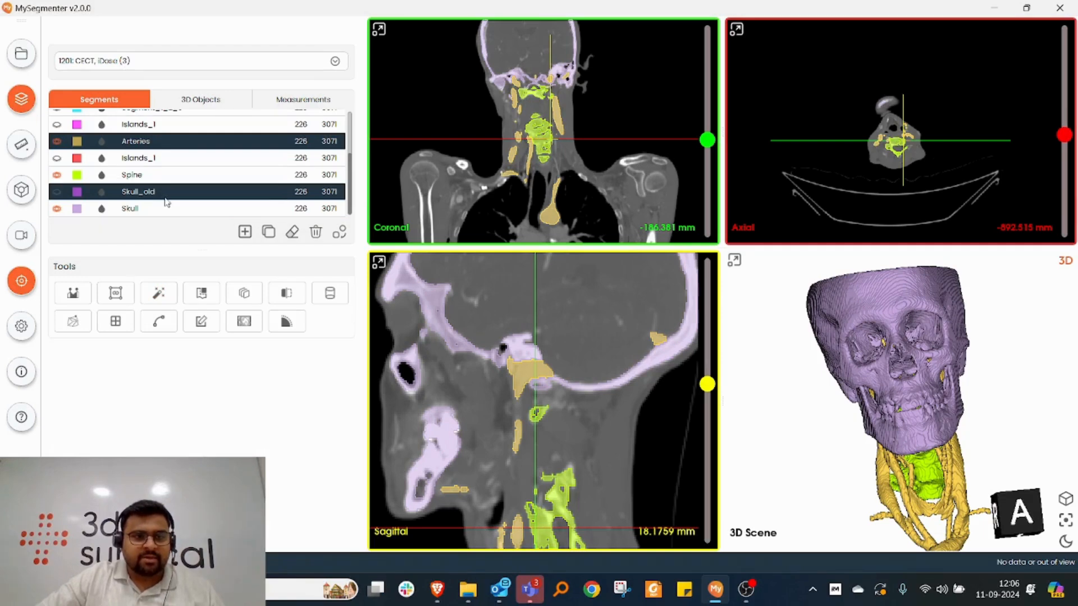
pyautogui.keyDown('ctrl'); pyautogui.click(165, 199); pyautogui.keyUp('ctrl')
pyautogui.keyDown('ctrl'); pyautogui.click(164, 211); pyautogui.keyUp('ctrl')
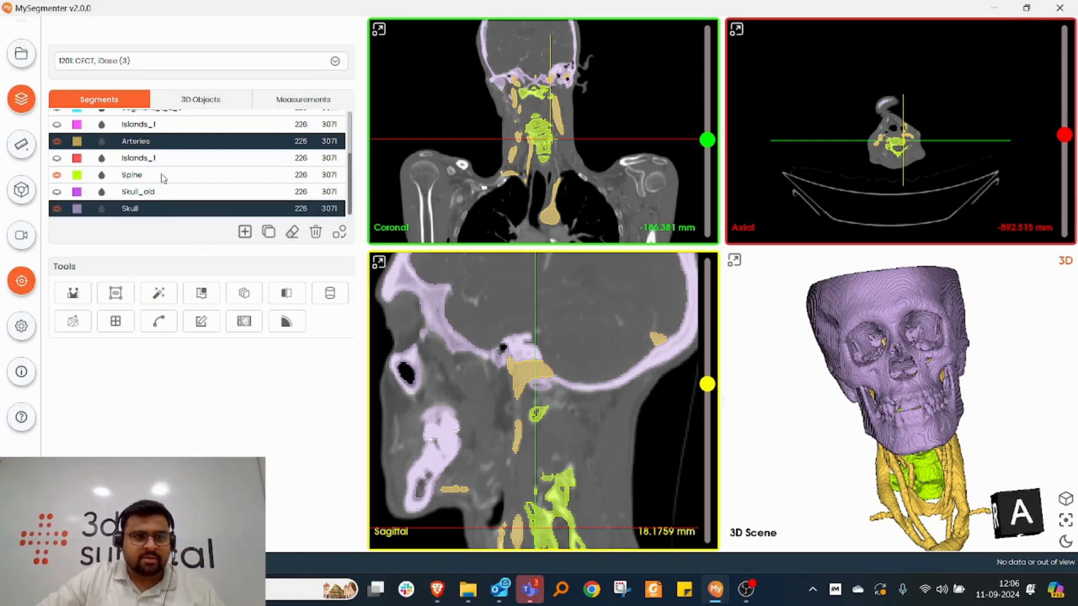
pyautogui.keyDown('ctrl'); pyautogui.click(164, 173); pyautogui.keyUp('ctrl')
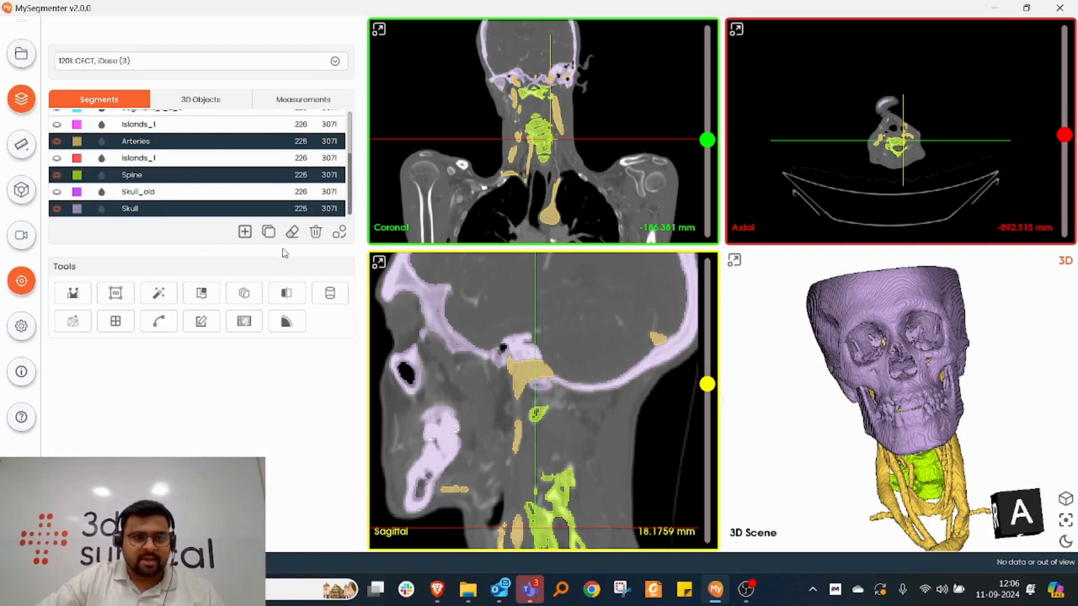
pyautogui.click(340, 232)
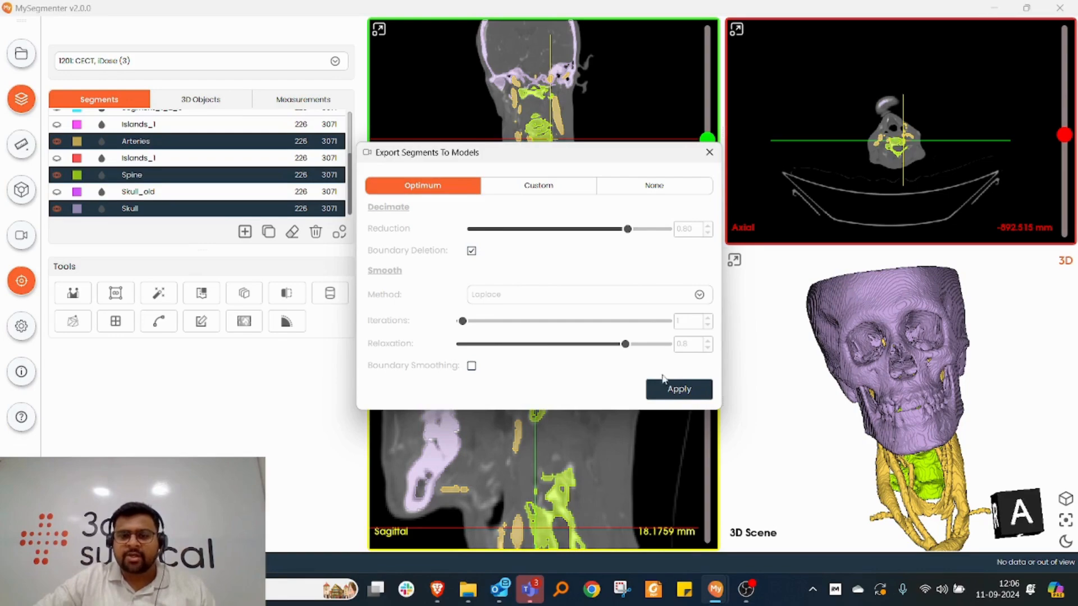
pyautogui.click(685, 393)
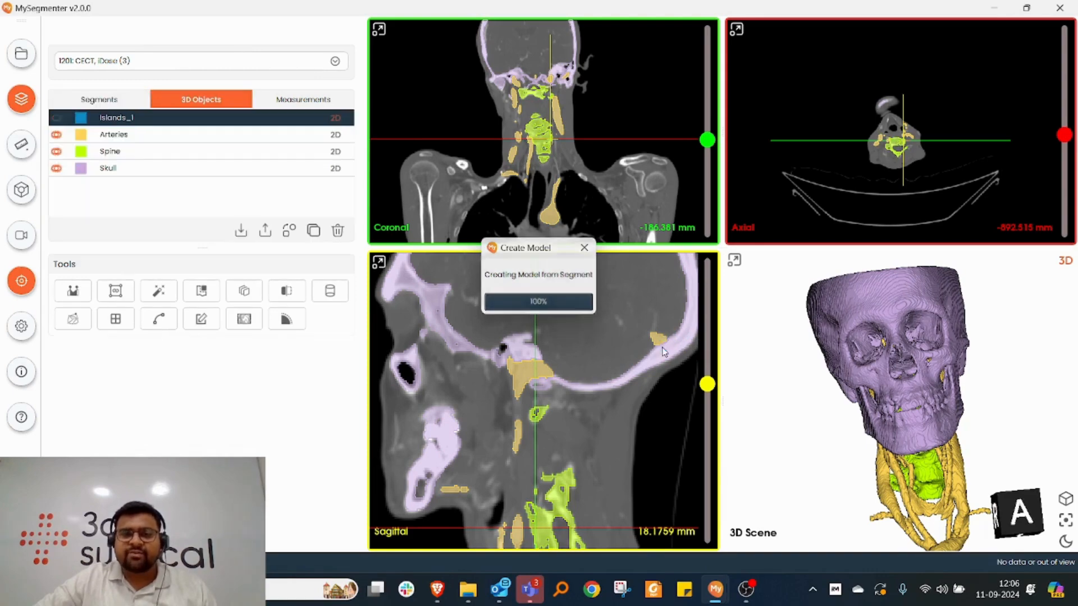
# Step: Hide the Arteries, Spine and Skull segments and view the exported models from the left in the enlarged 3D scene
pyautogui.click(82, 105)
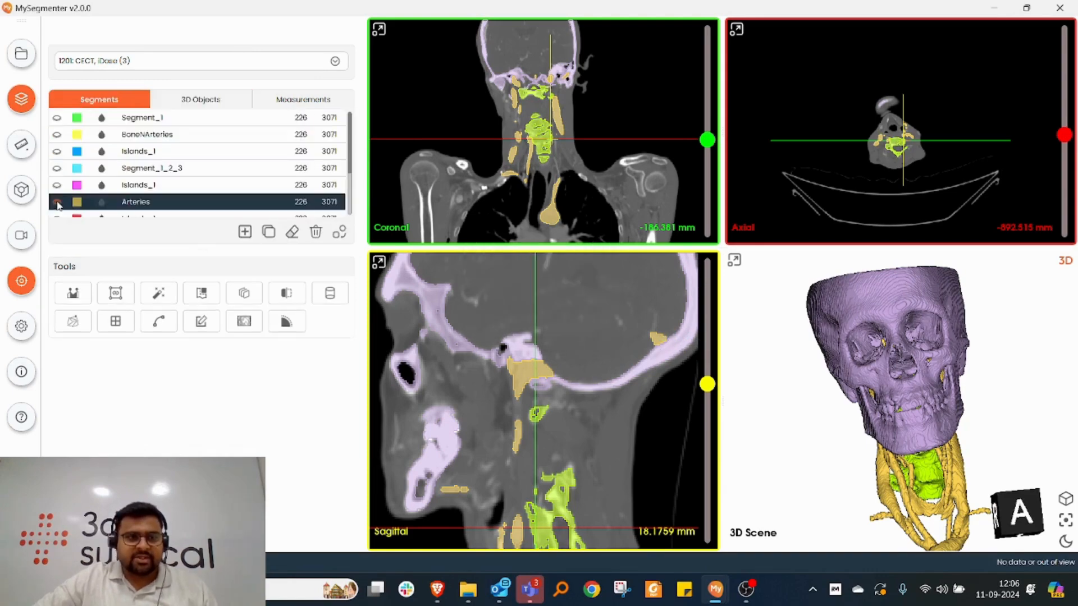
pyautogui.click(57, 201)
pyautogui.scroll(-2, 62, 196)
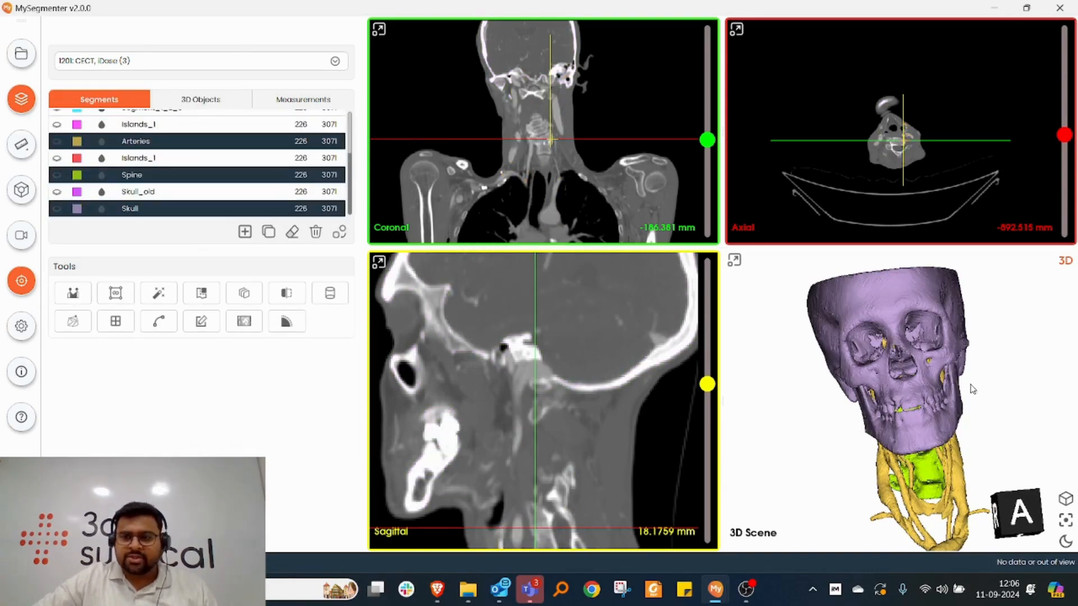
pyautogui.doubleClick(856, 385)
pyautogui.moveTo(821, 331); pyautogui.dragTo(630, 284)
# Step: Restore the four-view layout and turn on the 2D slice outlines of the exported Arteries, Spine and Skull models
pyautogui.click(187, 99)
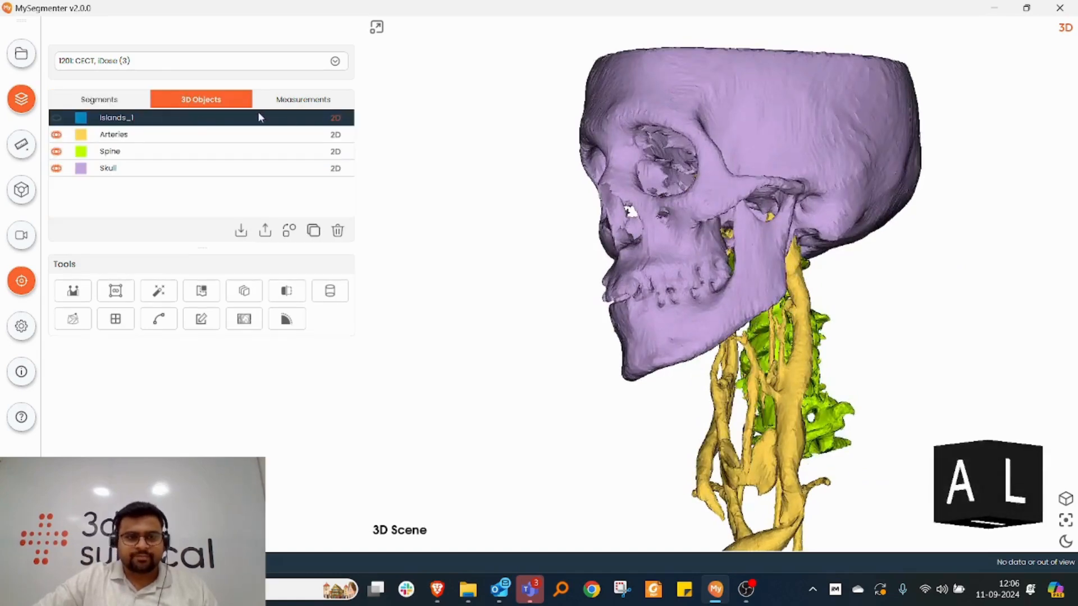
pyautogui.doubleClick(584, 299)
pyautogui.click(336, 135)
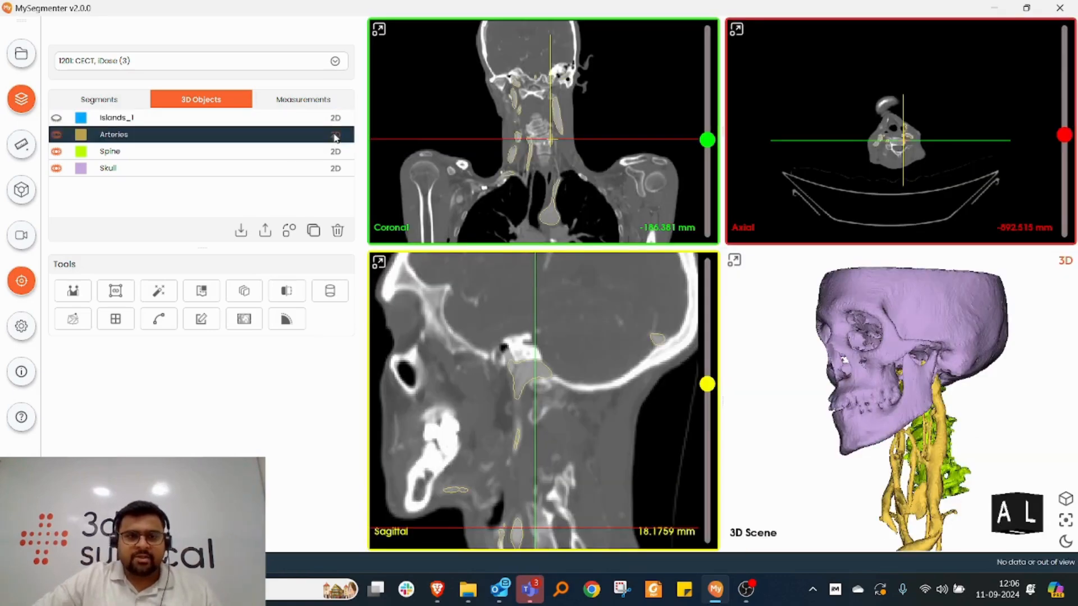
pyautogui.click(335, 169)
# Step: Examine how the model outlines follow the arteries and vertebrae in the enlarged coronal view
pyautogui.doubleClick(527, 154)
pyautogui.scroll(6, 811, 284)
pyautogui.scroll(-3, 746, 291)
pyautogui.scroll(3, 595, 220)
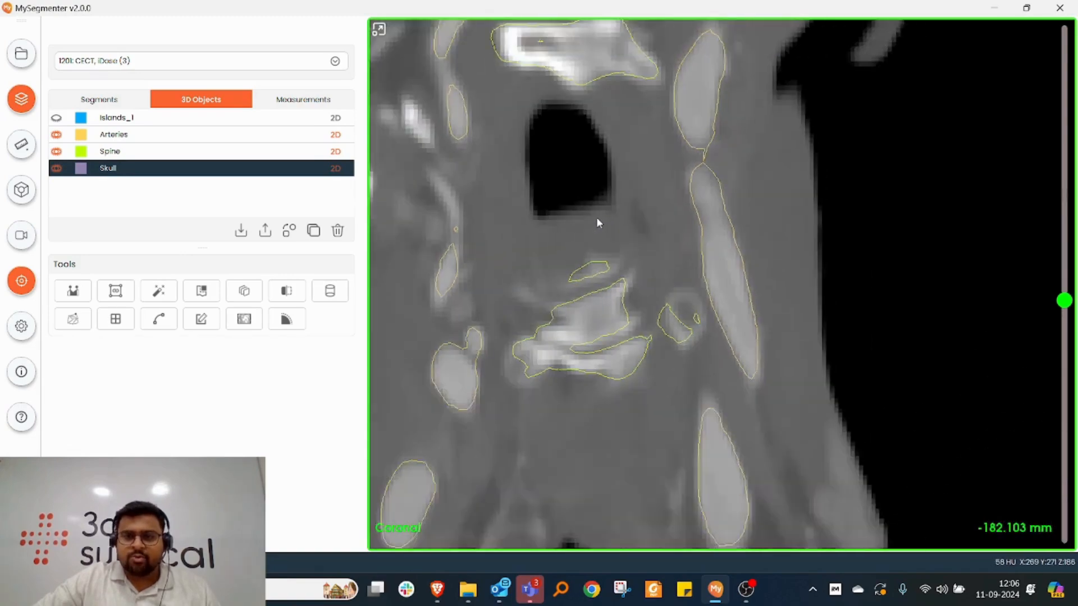
# Step: Compare the Arteries, Spine and Skull outlines with the CT anatomy through further coronal slices, from the skull base to the lower neck
pyautogui.scroll(-4, 597, 219)
pyautogui.scroll(-10, 597, 217)
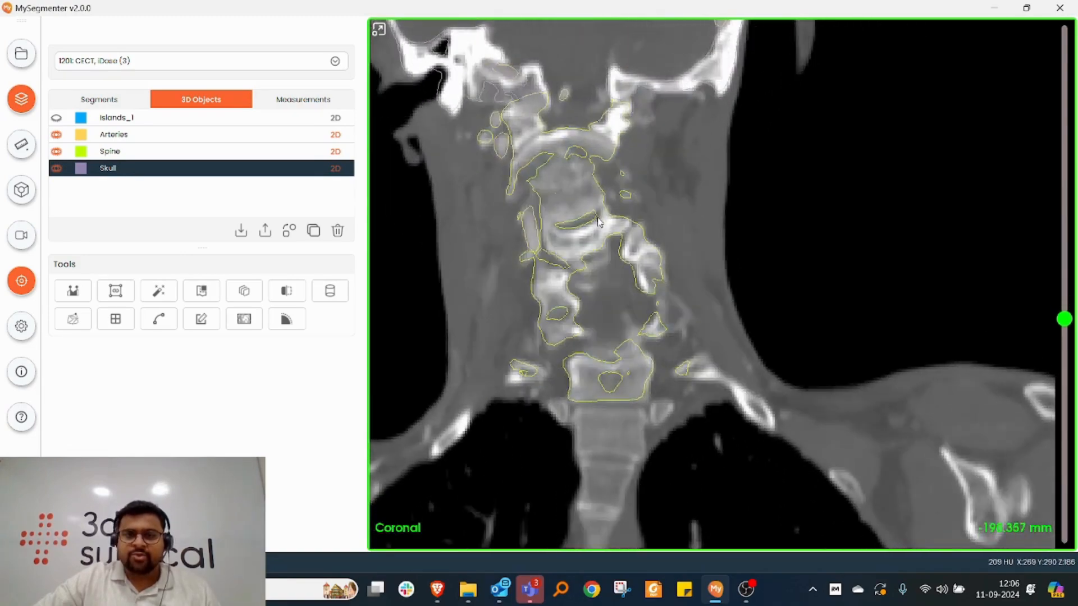
pyautogui.scroll(3, 598, 218)
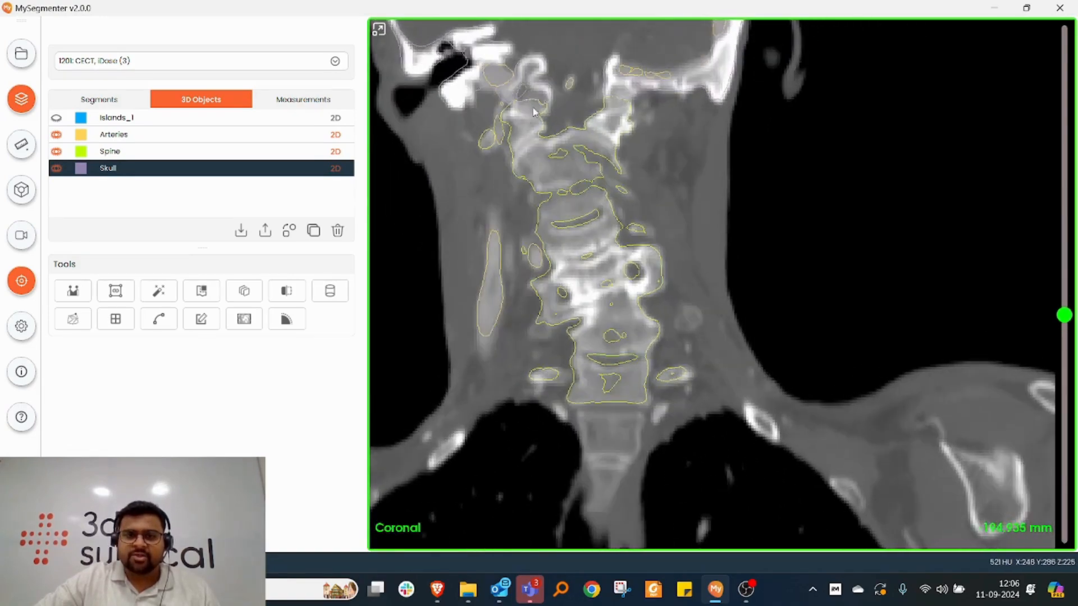
pyautogui.scroll(-2, 494, 140)
pyautogui.moveTo(494, 143); pyautogui.dragTo(467, 117, button='right')
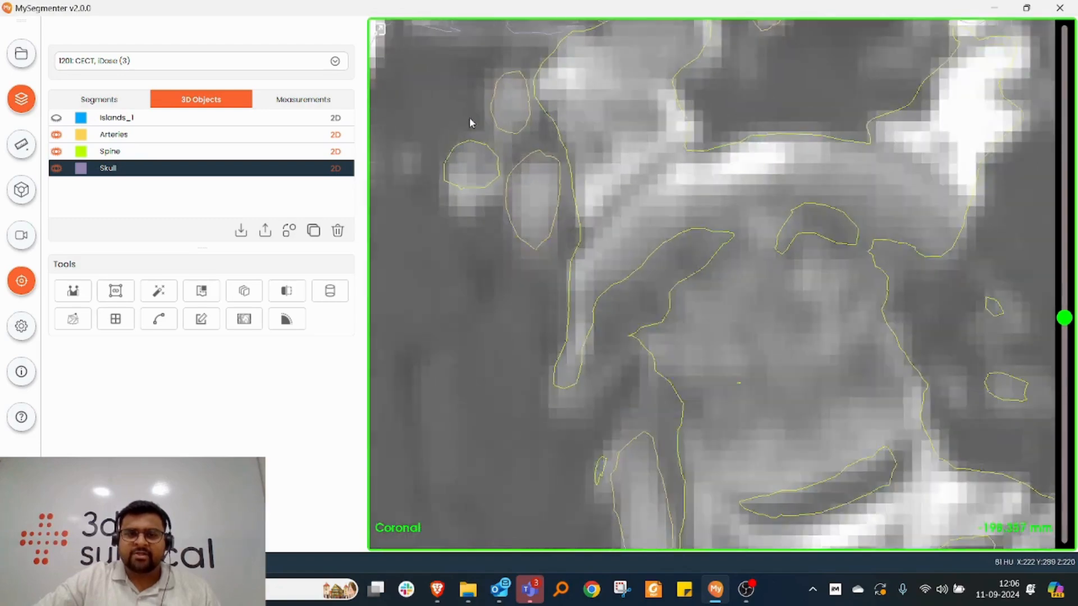
pyautogui.scroll(7, 471, 116)
pyautogui.keyDown('ctrl'); pyautogui.scroll(-8, 482, 114); pyautogui.keyUp('ctrl')
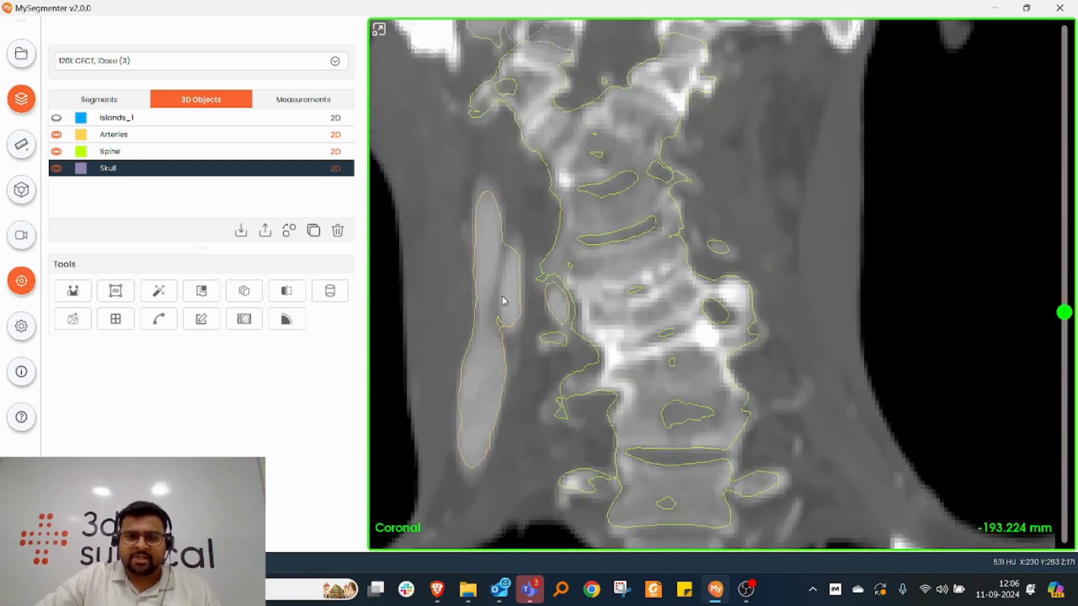
pyautogui.scroll(6, 503, 304)
pyautogui.scroll(2, 503, 325)
pyautogui.keyDown('ctrl'); pyautogui.scroll(-5, 512, 320); pyautogui.keyUp('ctrl')
pyautogui.scroll(6, 567, 336)
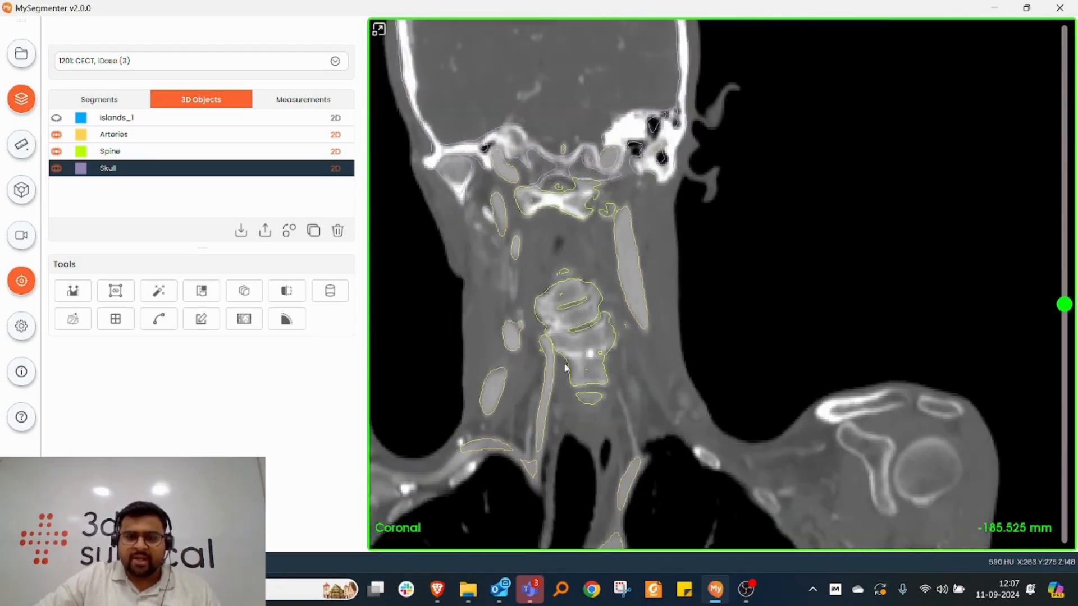
# Step: Restore the four-view layout and view the skull, spine and artery models from the patient's right side in the 3D scene
pyautogui.doubleClick(584, 336)
pyautogui.moveTo(880, 324); pyautogui.dragTo(729, 342)
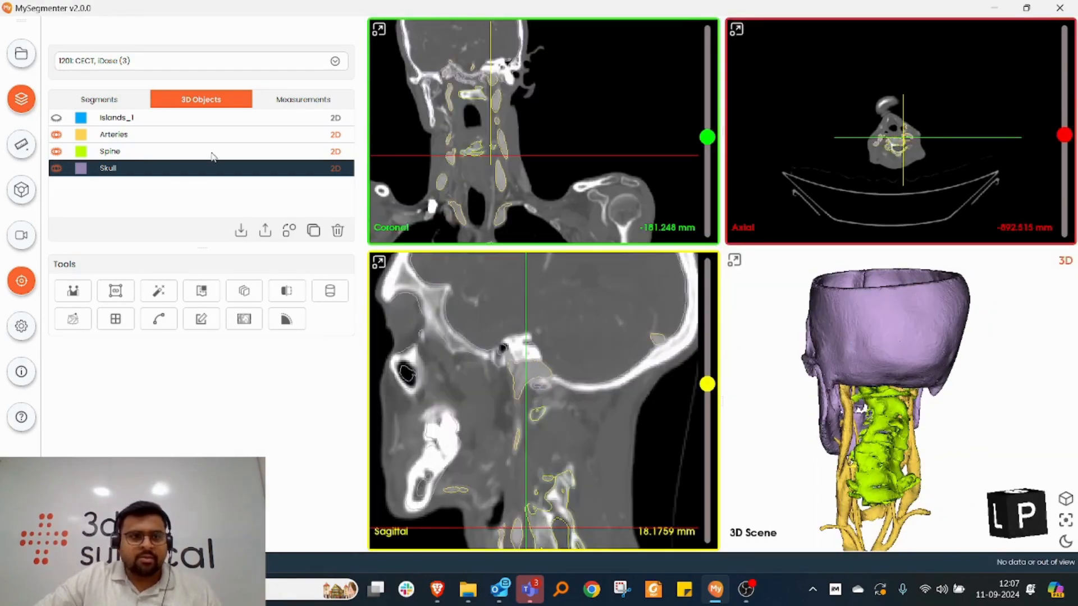
pyautogui.moveTo(951, 288); pyautogui.dragTo(882, 356)
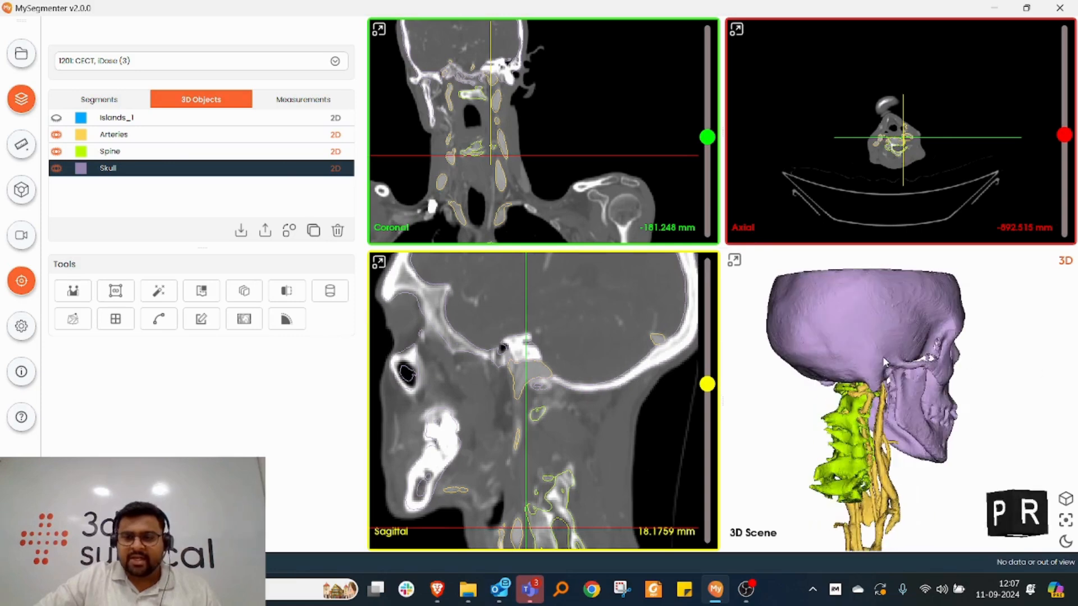
pyautogui.doubleClick(930, 361)
pyautogui.doubleClick(836, 328)
# Step: Export the Arteries, Spine and Skull 3D objects in STL Objects (.stl) format to the Desktop folder
pyautogui.keyDown('ctrl'); pyautogui.click(175, 152); pyautogui.keyUp('ctrl')
pyautogui.keyDown('ctrl'); pyautogui.click(144, 135); pyautogui.keyUp('ctrl')
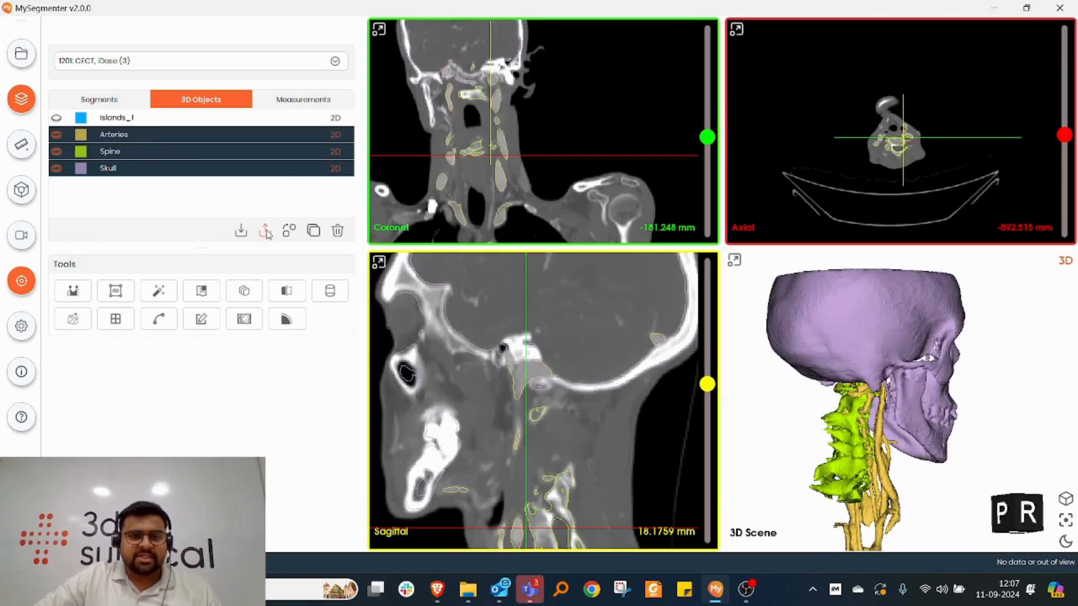
pyautogui.click(266, 232)
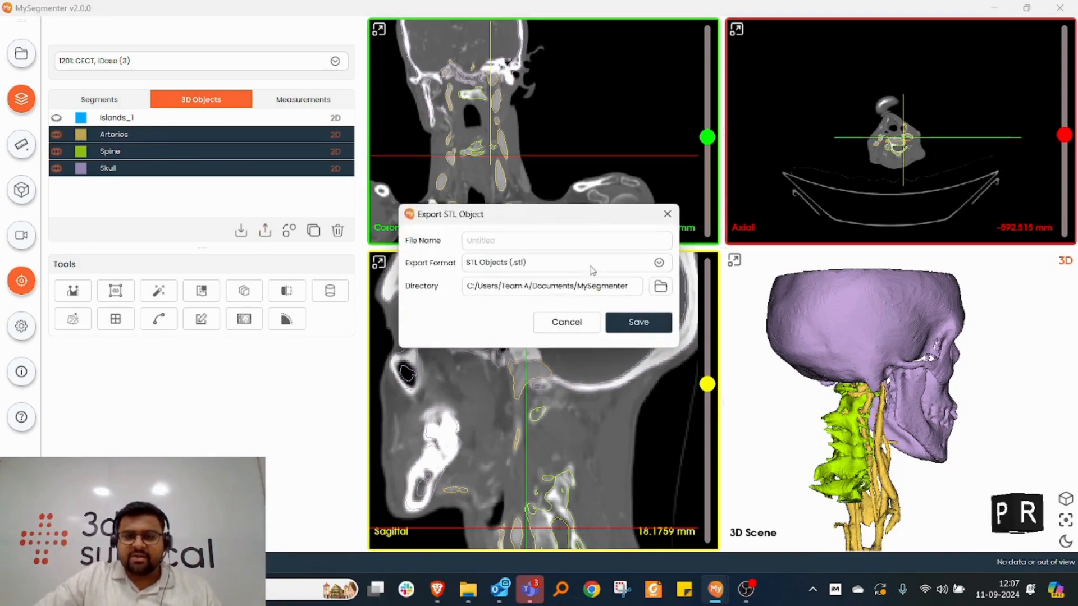
pyautogui.click(660, 286)
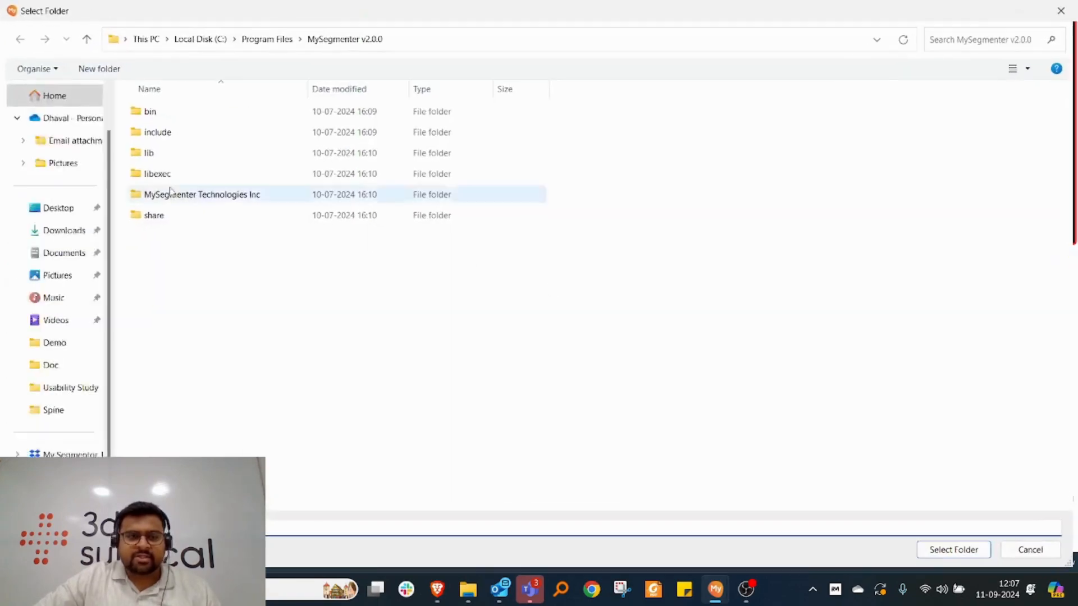
pyautogui.click(65, 161)
pyautogui.click(953, 549)
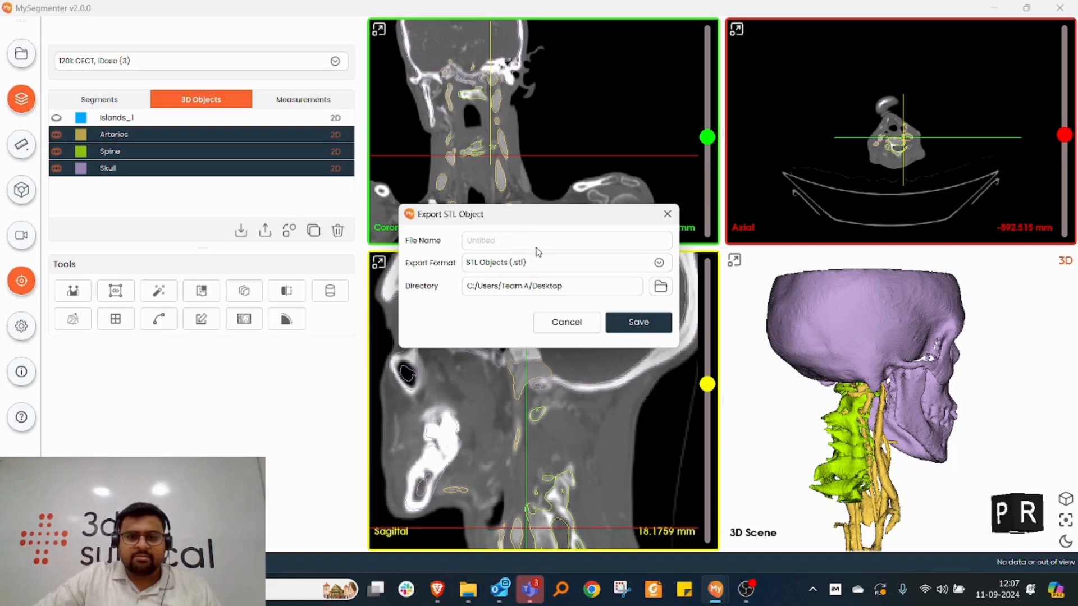
pyautogui.click(643, 324)
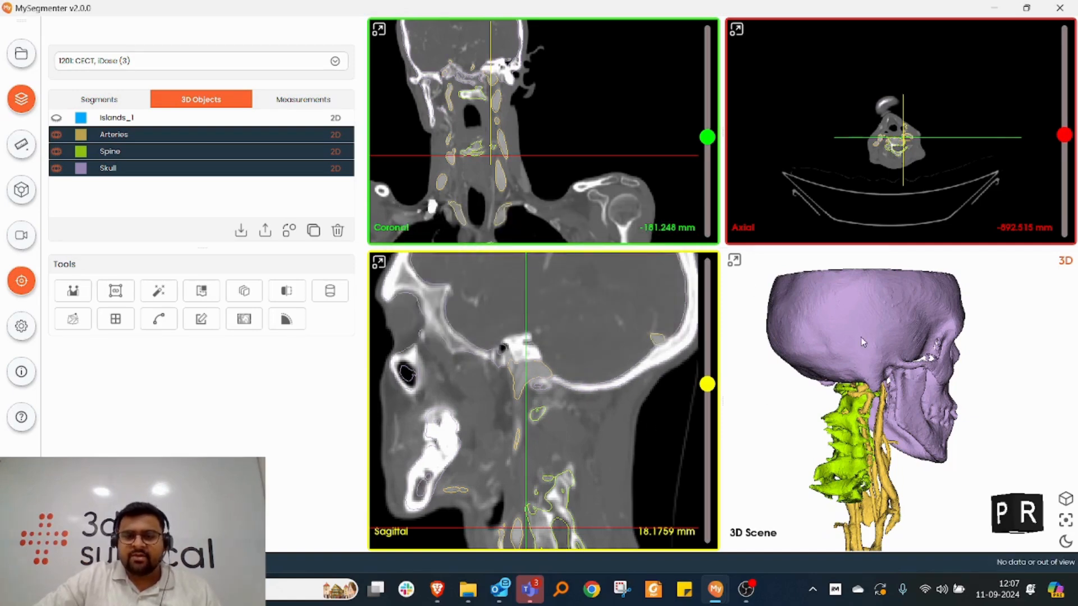
# Step: Inspect the skull, cervical spine and neck arteries from several sides in the enlarged 3D scene
pyautogui.scroll(-3, 781, 337)
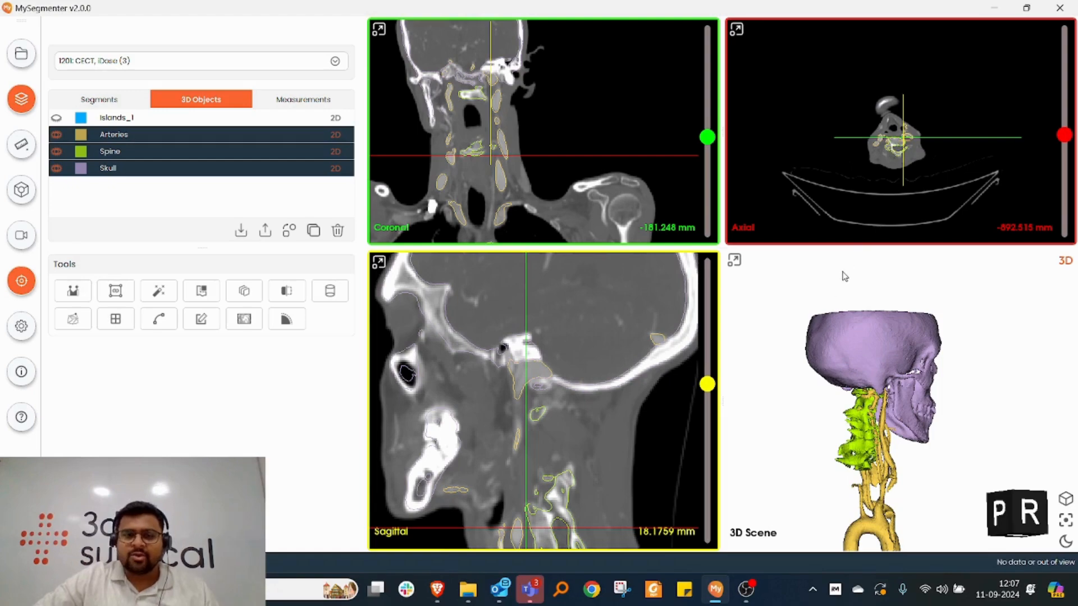
pyautogui.doubleClick(854, 397)
pyautogui.moveTo(674, 393); pyautogui.dragTo(817, 388)
pyautogui.scroll(4, 664, 298)
pyautogui.moveTo(664, 298); pyautogui.dragTo(637, 324)
pyautogui.scroll(-3, 629, 312)
pyautogui.moveTo(768, 304); pyautogui.dragTo(609, 333)
pyautogui.scroll(3, 640, 320)
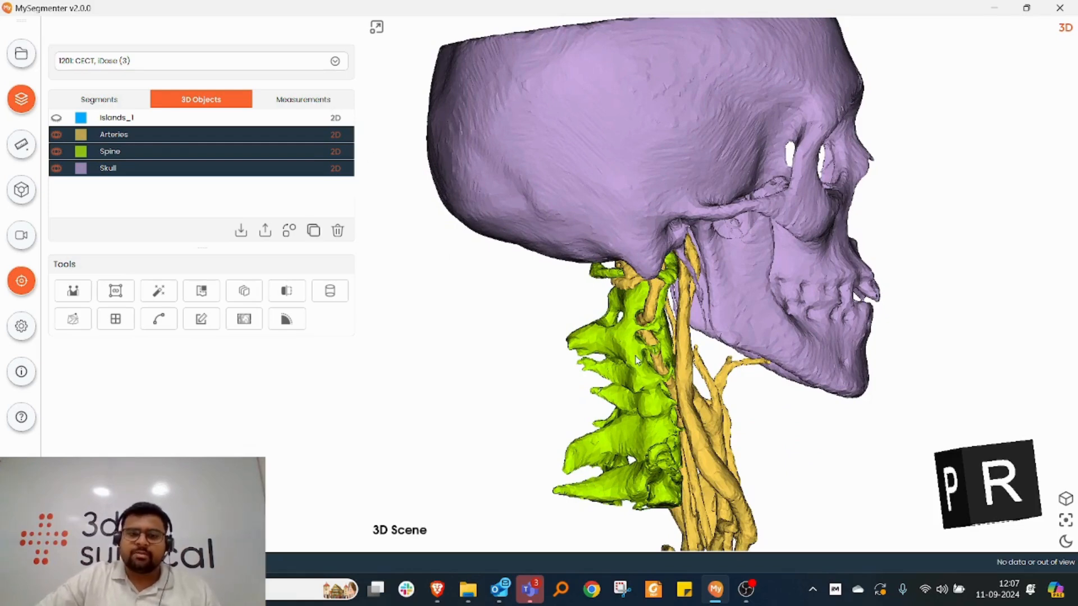
# Step: Show the list of measurements in the four-view layout and open the choice of measurement types
pyautogui.click(283, 101)
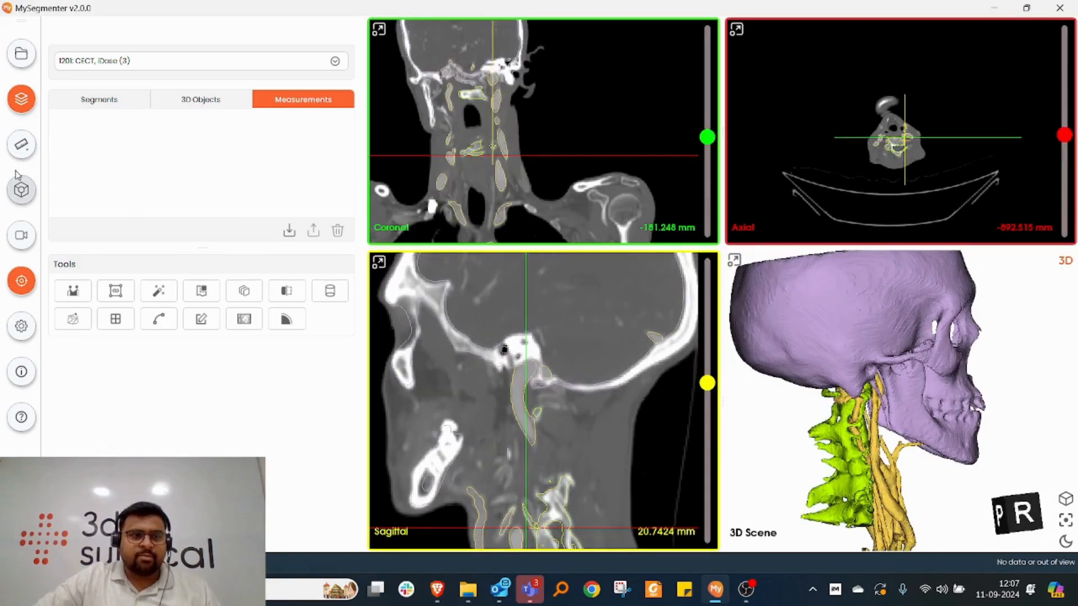
pyautogui.click(21, 144)
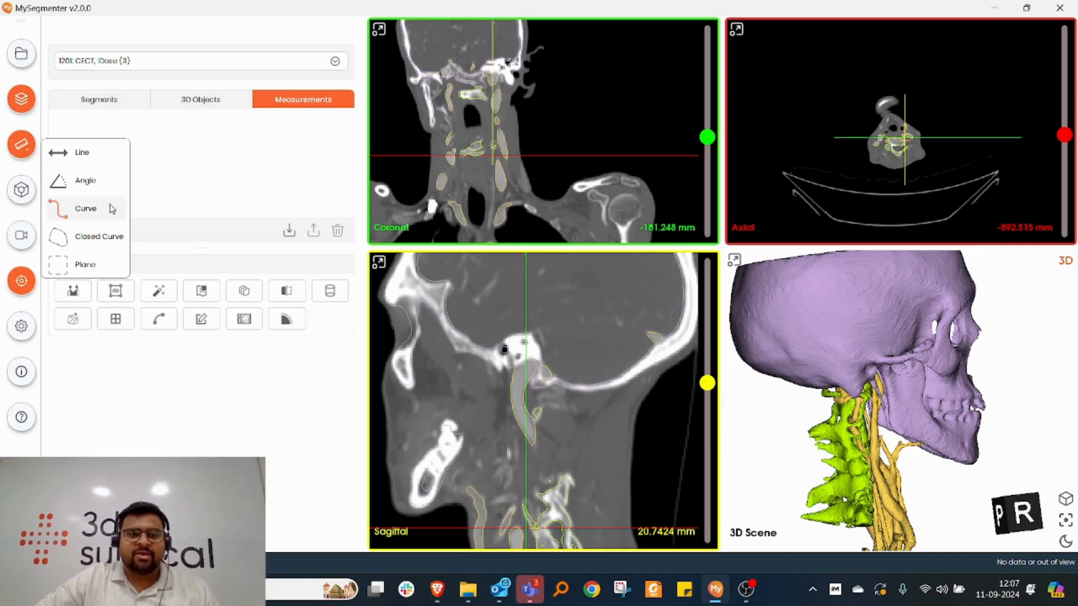